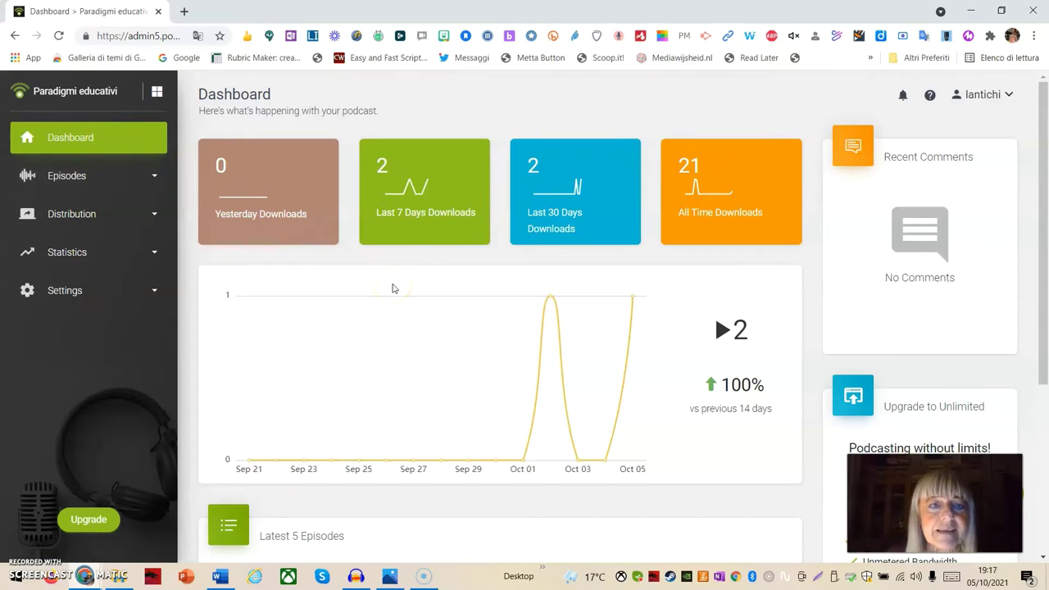
Step: Review the dashboard's download statistics and the list of the latest five episodes
{"action": "scroll", "coordinate": [394, 286], "scroll_direction": "down", "scroll_amount": 2}
{"action": "scroll", "coordinate": [393, 286], "scroll_direction": "down", "scroll_amount": 2}
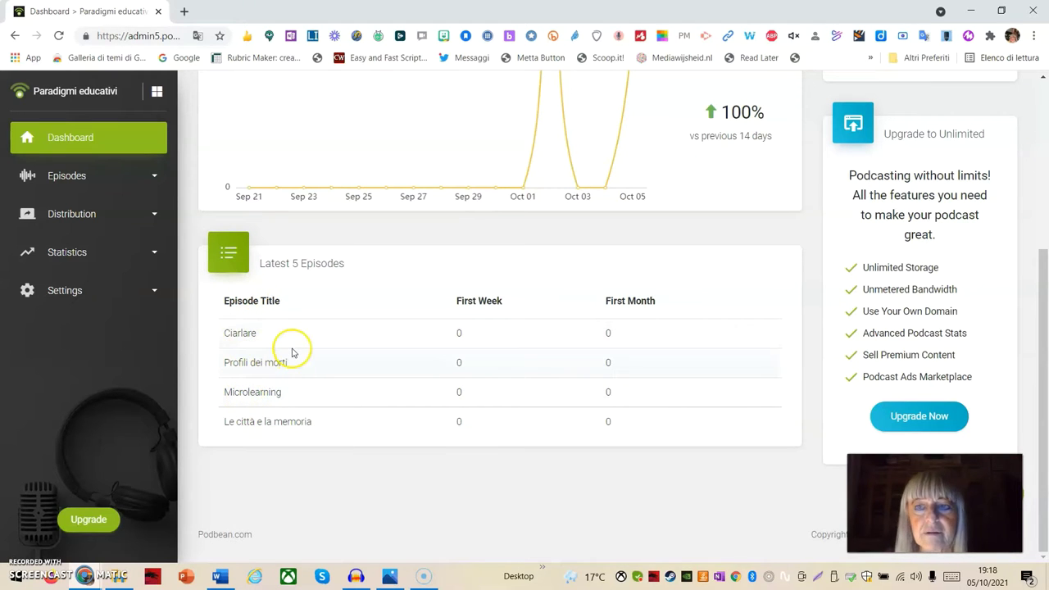
{"action": "scroll", "coordinate": [292, 347], "scroll_direction": "up", "scroll_amount": 4}
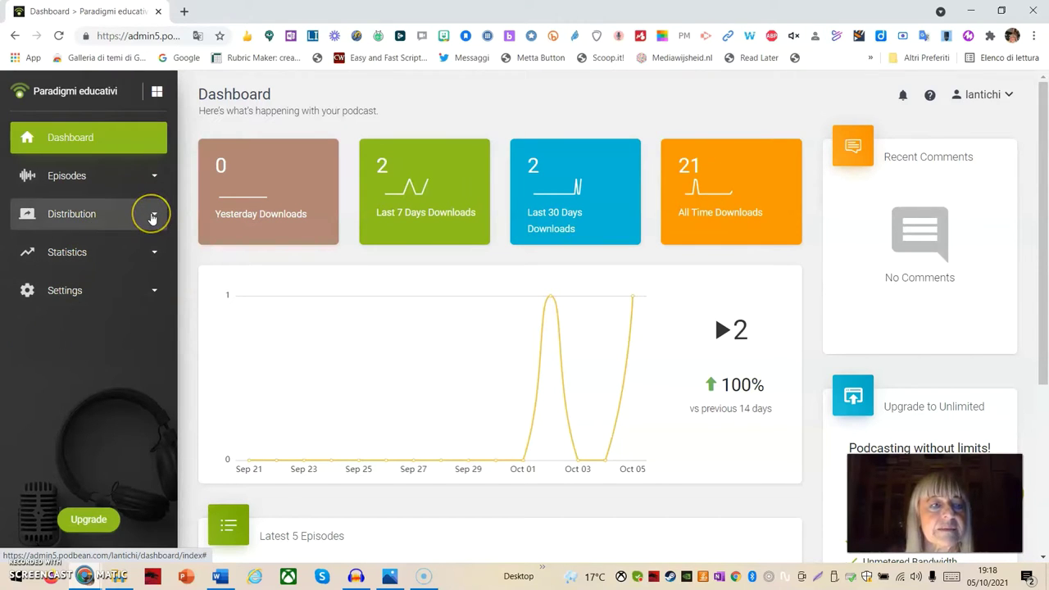
Step: Browse the Pro and Free themes for the podcast website and try to customize the current Frontrow 2.0 theme
{"action": "left_click", "coordinate": [152, 216]}
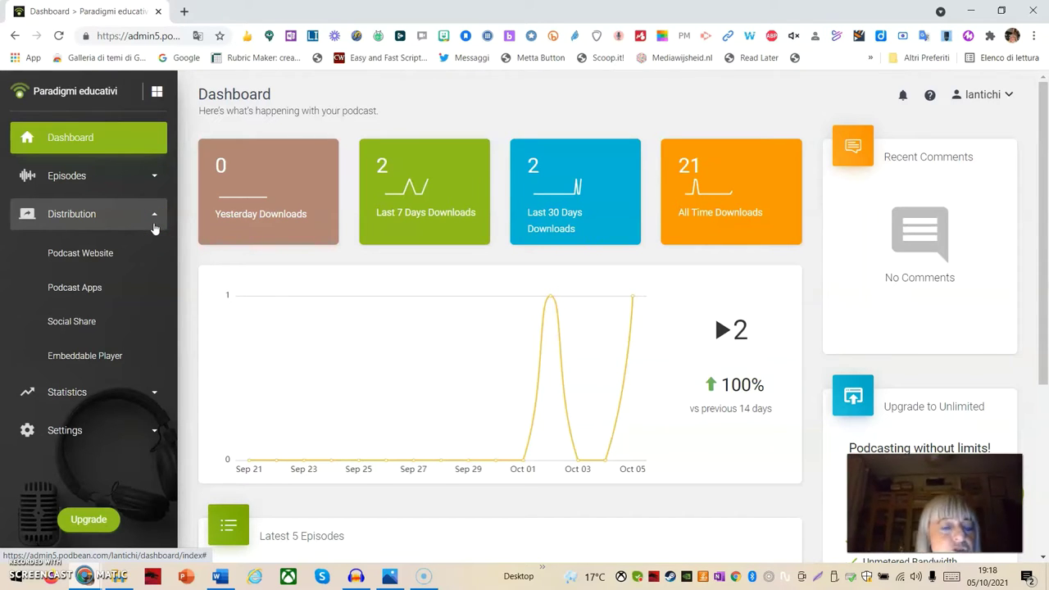
{"action": "left_click", "coordinate": [86, 164]}
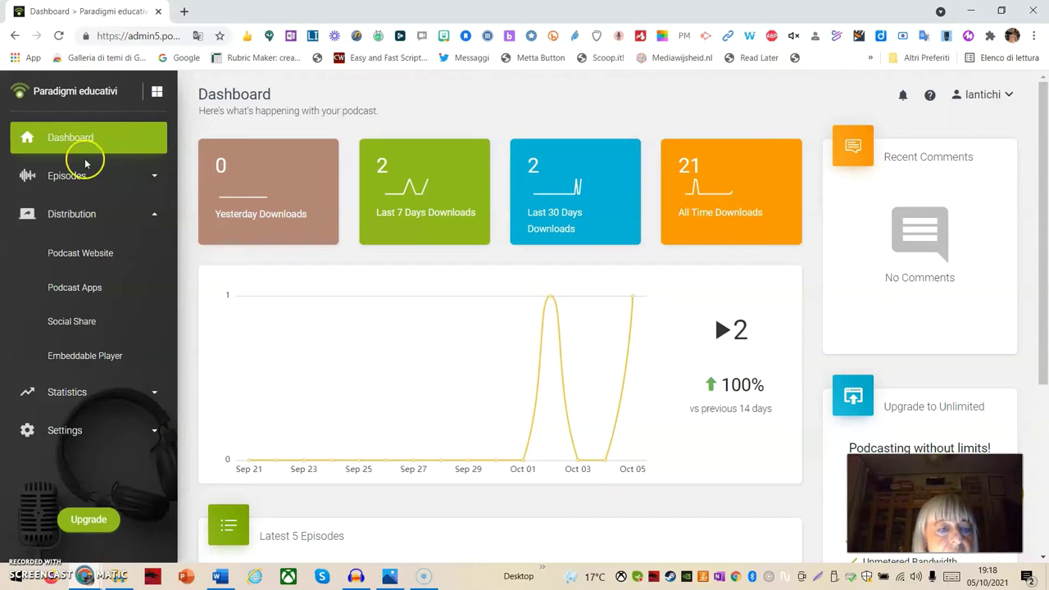
{"action": "left_click", "coordinate": [82, 256]}
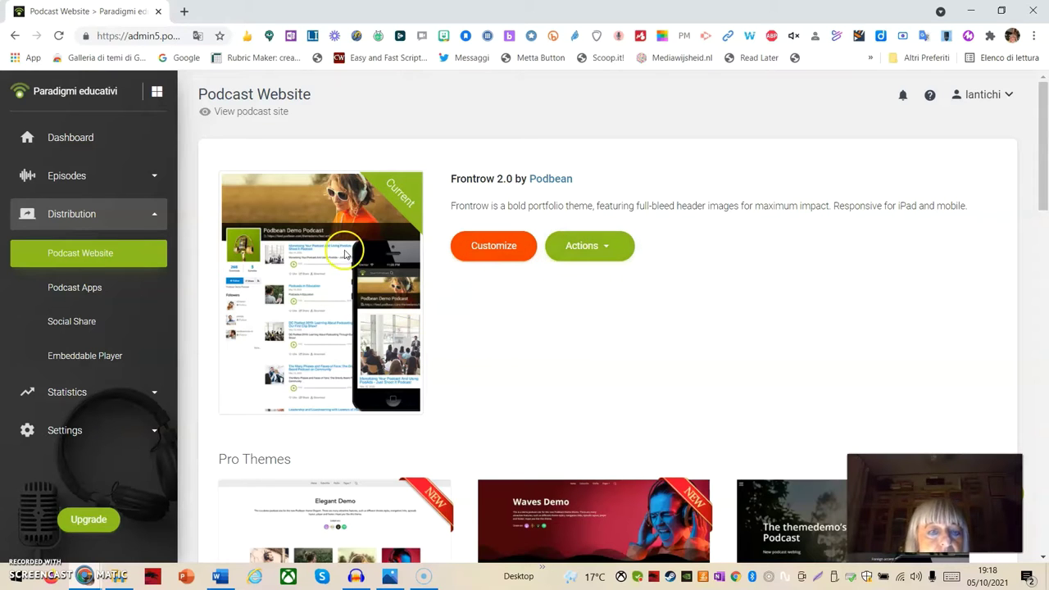
{"action": "scroll", "coordinate": [351, 327], "scroll_direction": "down", "scroll_amount": 3}
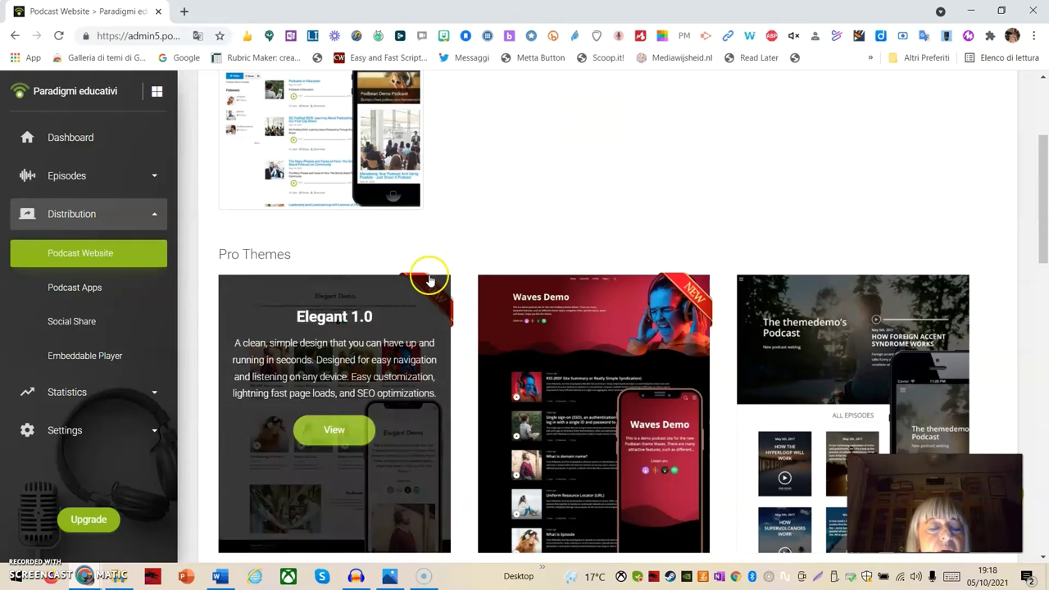
{"action": "scroll", "coordinate": [428, 281], "scroll_direction": "down", "scroll_amount": 9}
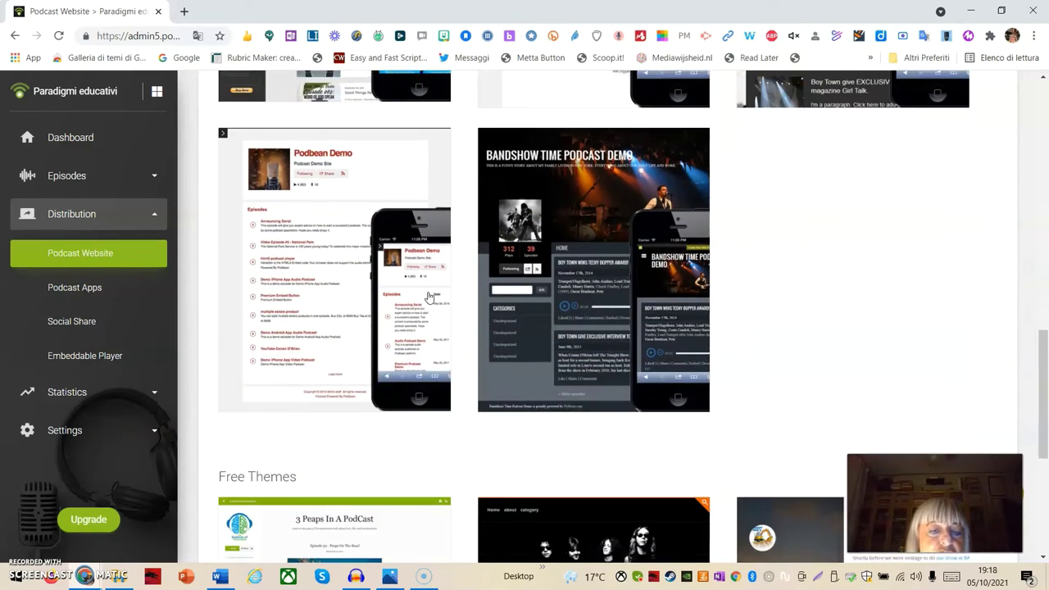
{"action": "scroll", "coordinate": [429, 297], "scroll_direction": "down", "scroll_amount": 2}
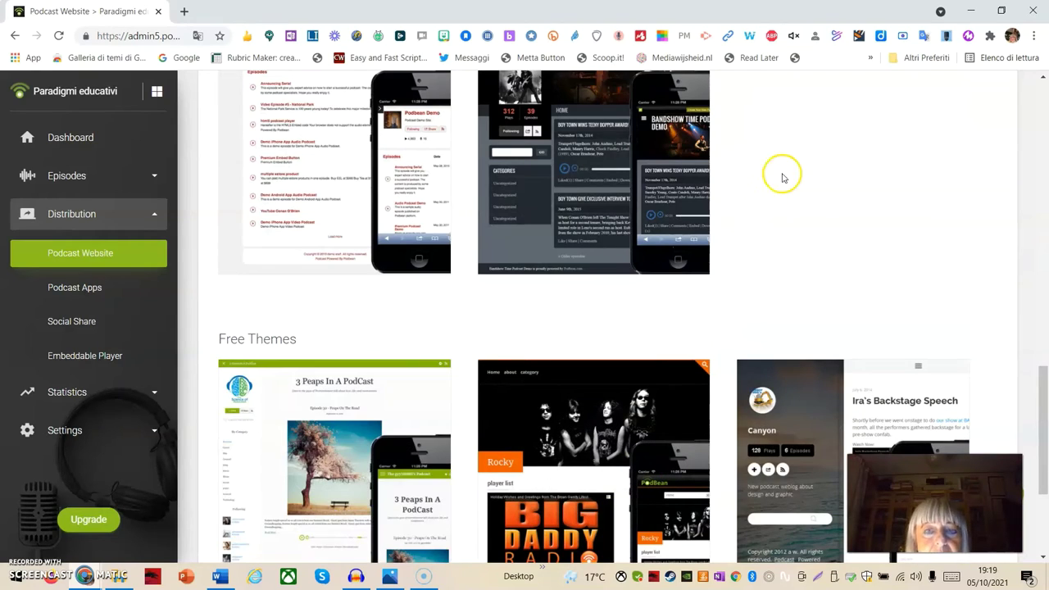
{"action": "scroll", "coordinate": [771, 182], "scroll_direction": "up", "scroll_amount": 15}
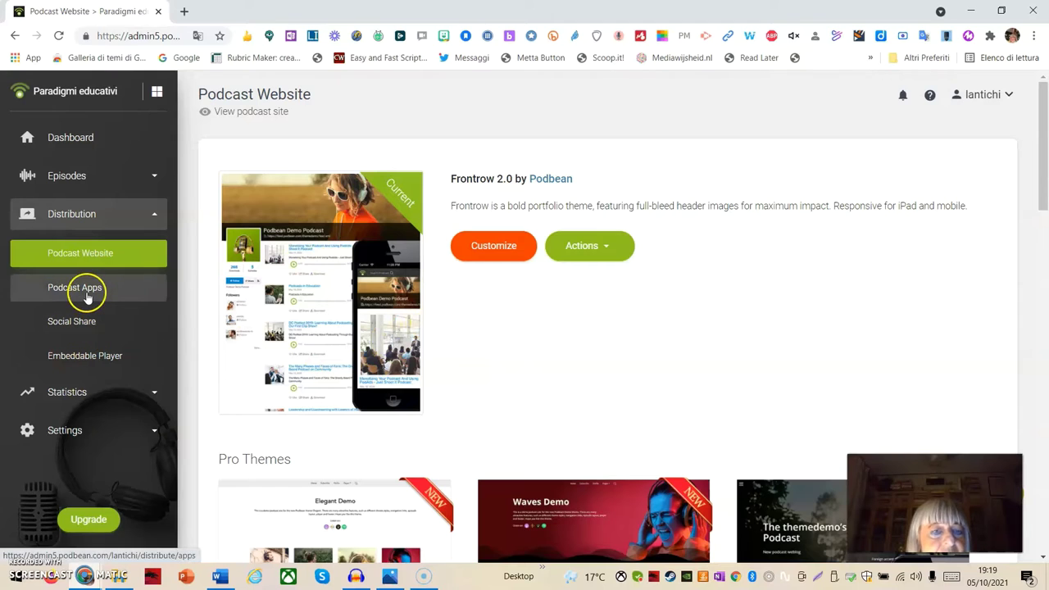
{"action": "left_click", "coordinate": [483, 252]}
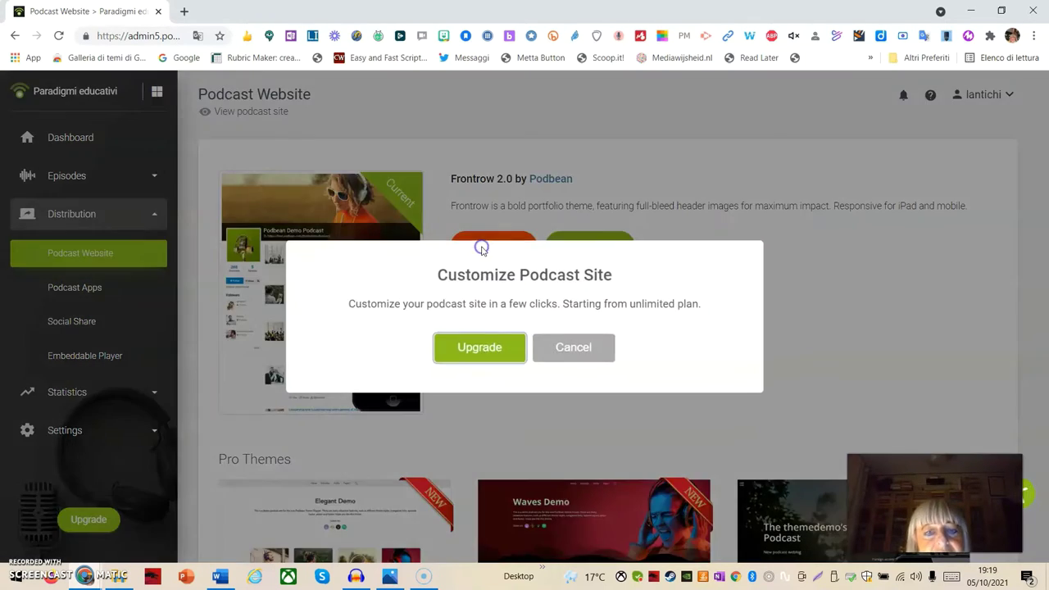
{"action": "left_click", "coordinate": [576, 349]}
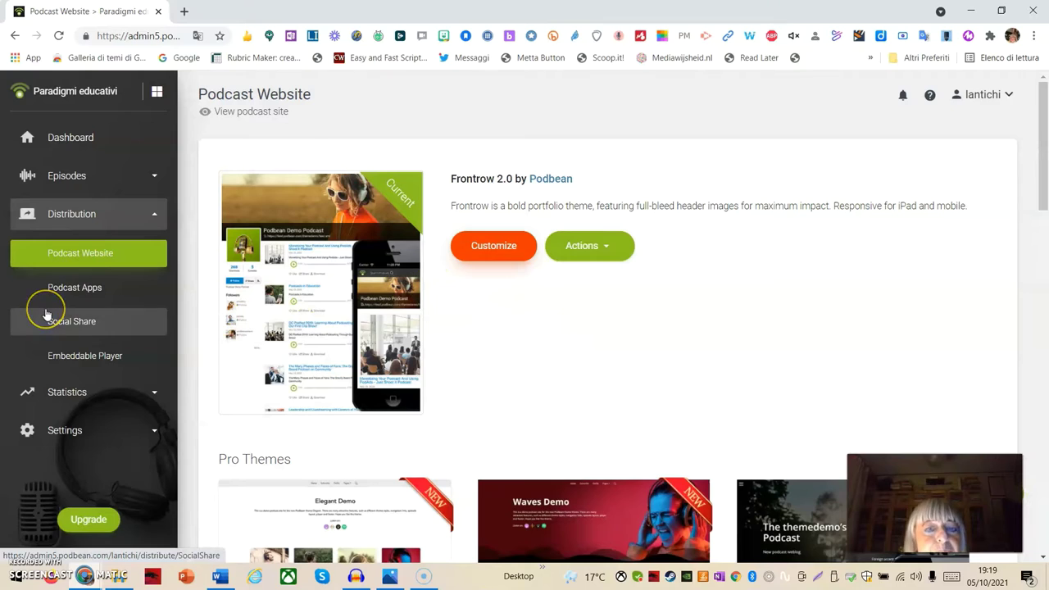
Step: View the distribution options for Podcast Apps and Social Share
{"action": "left_click", "coordinate": [85, 298]}
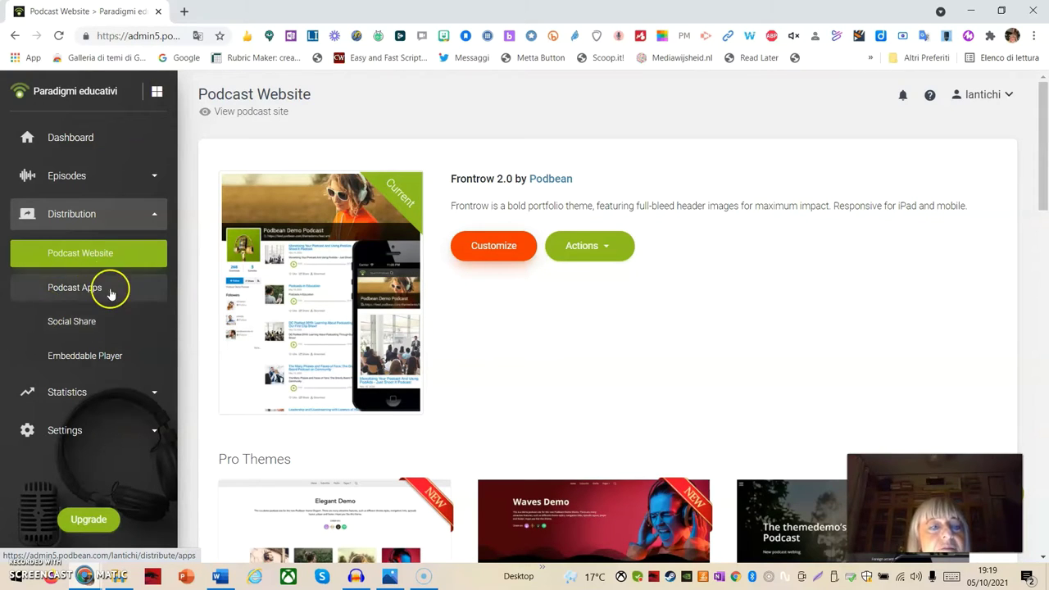
{"action": "left_click", "coordinate": [69, 288]}
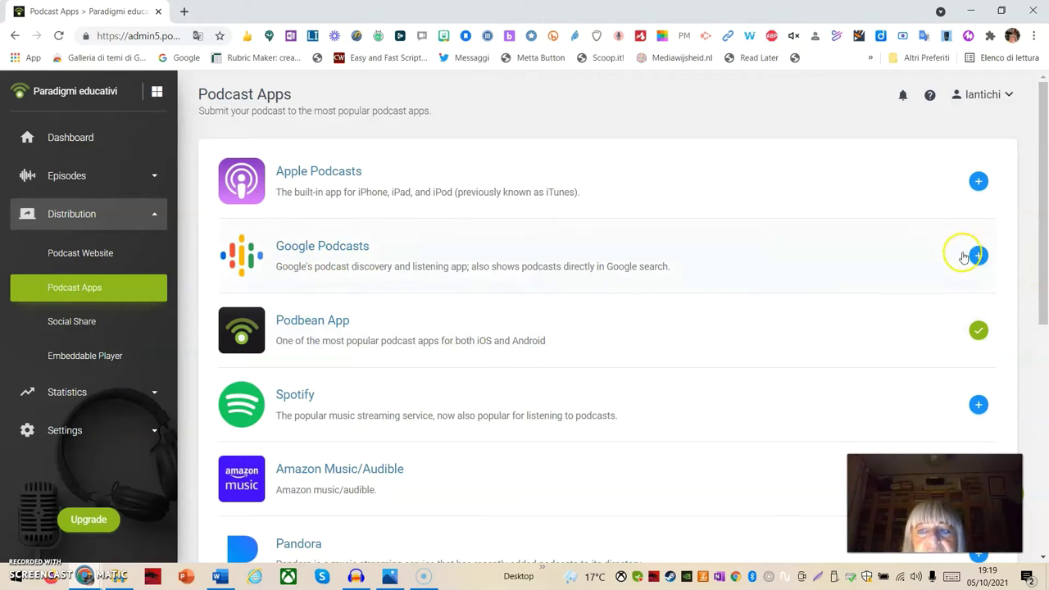
{"action": "left_click", "coordinate": [81, 325]}
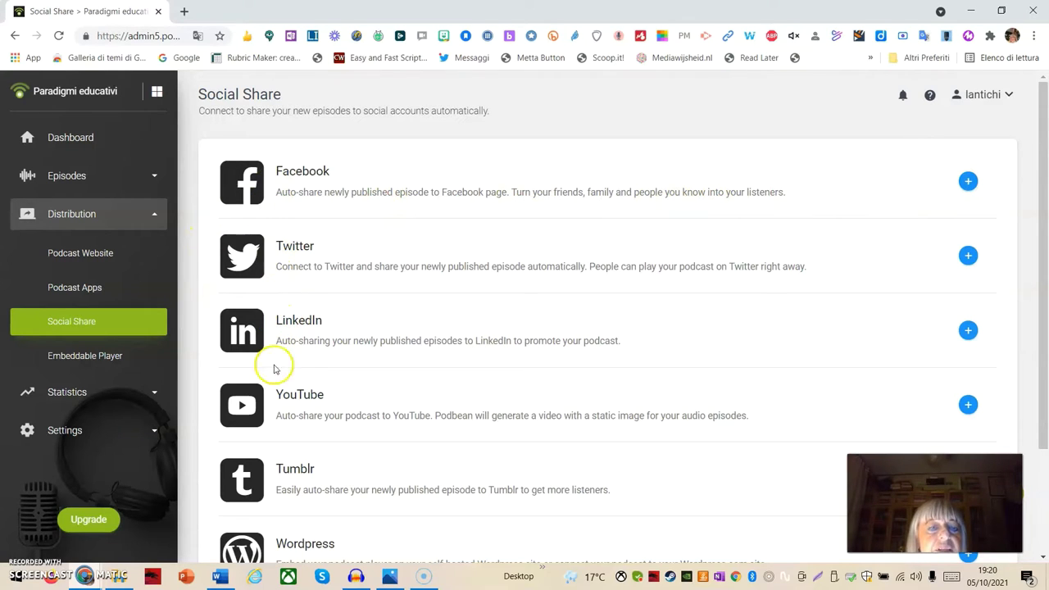
Step: Set the button color of the embeddable player to the darker green and review its remaining display and playlist options
{"action": "left_click", "coordinate": [82, 357]}
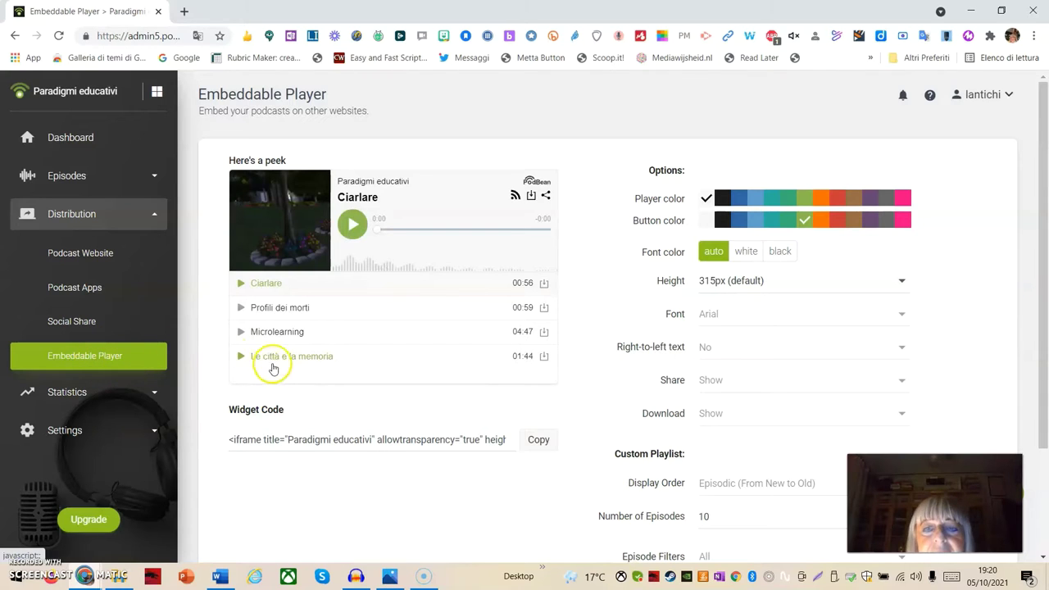
{"action": "mouse_move", "coordinate": [377, 233]}
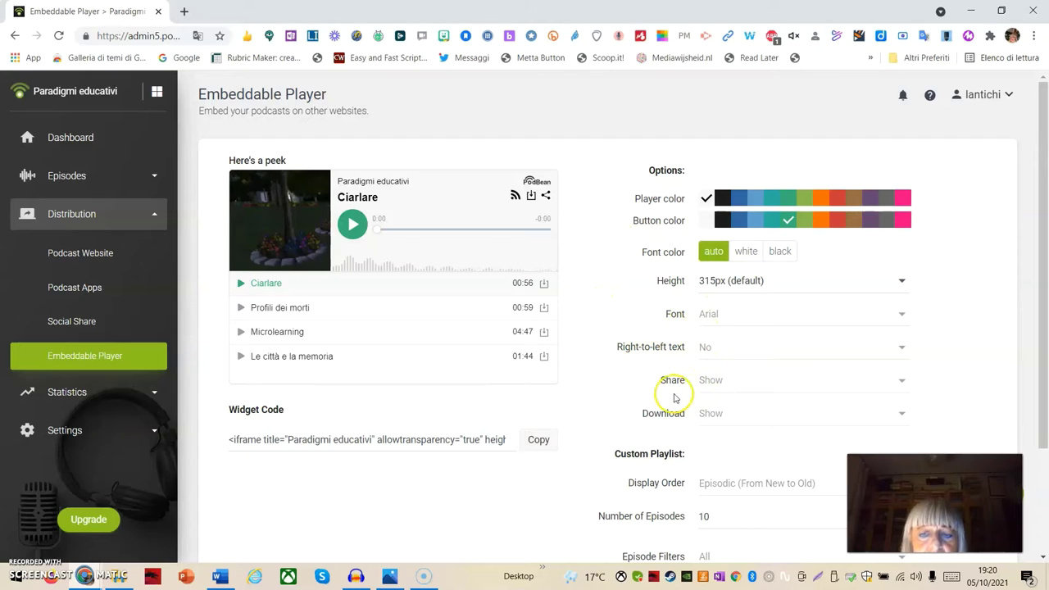
{"action": "scroll", "coordinate": [510, 414], "scroll_direction": "down", "scroll_amount": 1}
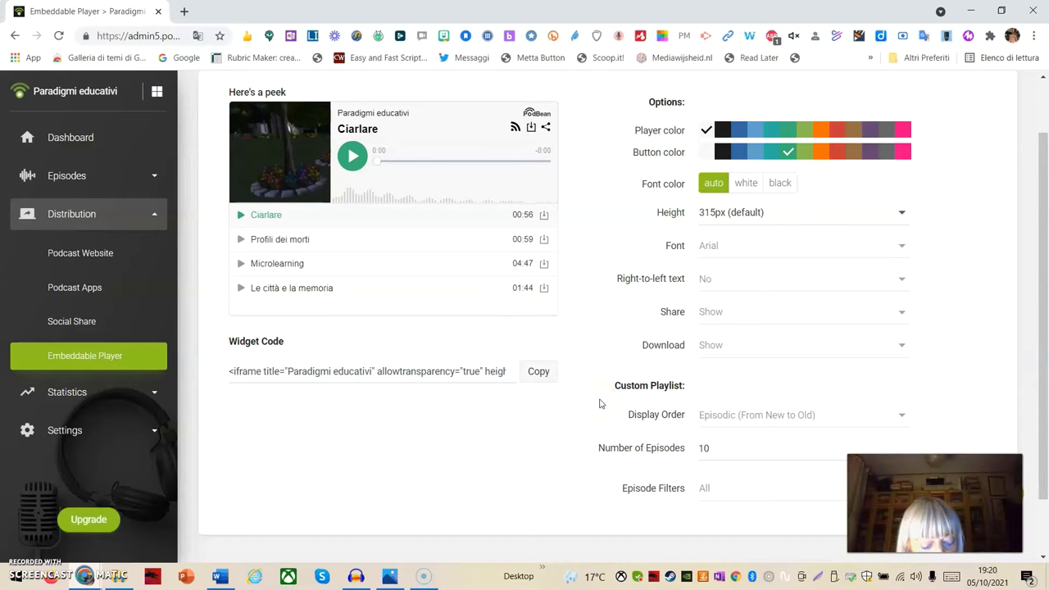
{"action": "left_click", "coordinate": [742, 369]}
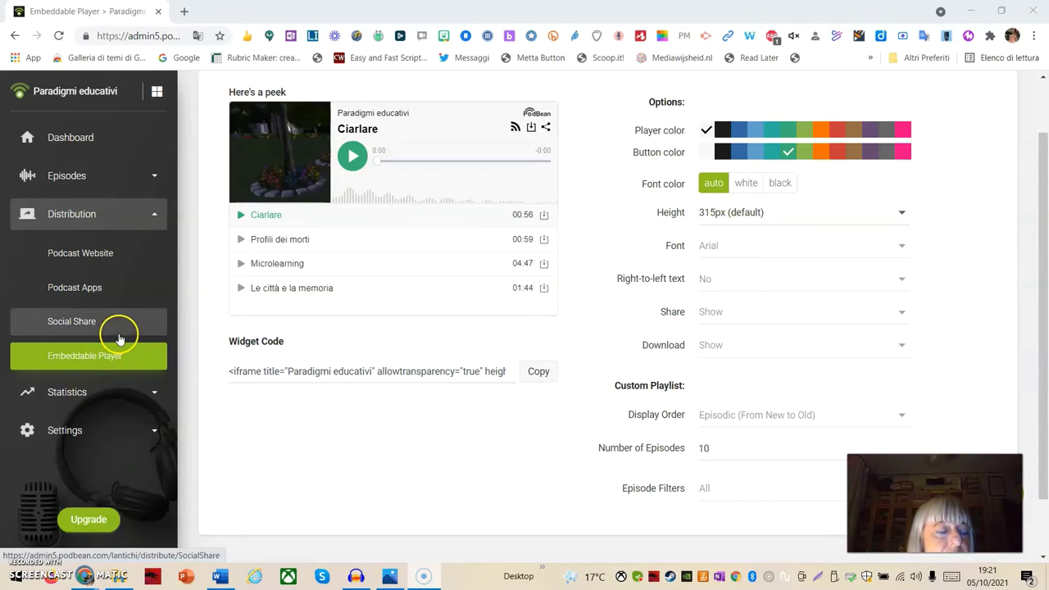
Step: Open the podcast's General settings page
{"action": "left_click", "coordinate": [156, 217]}
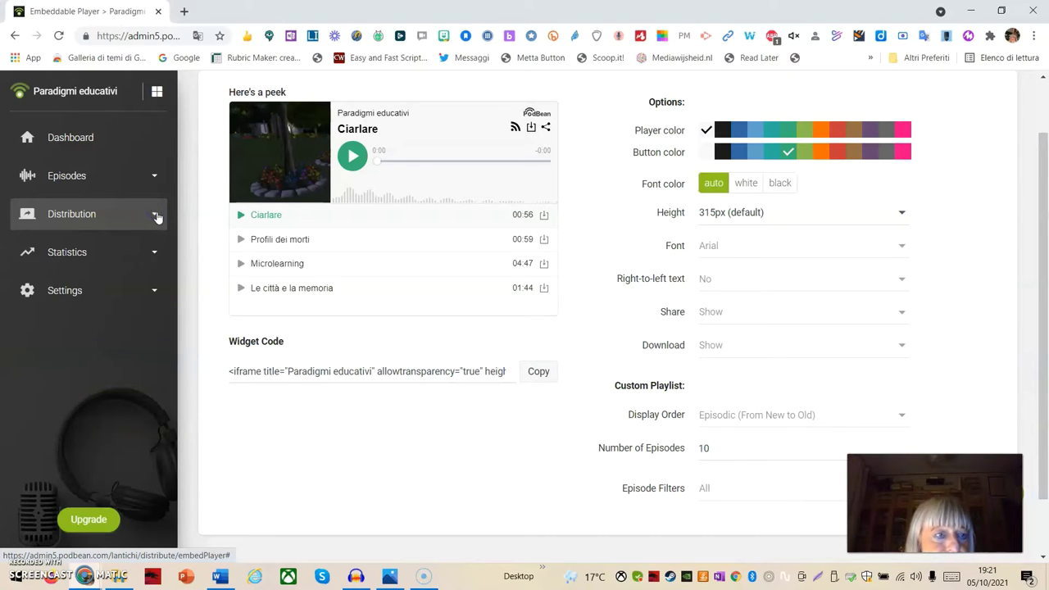
{"action": "left_click", "coordinate": [156, 292]}
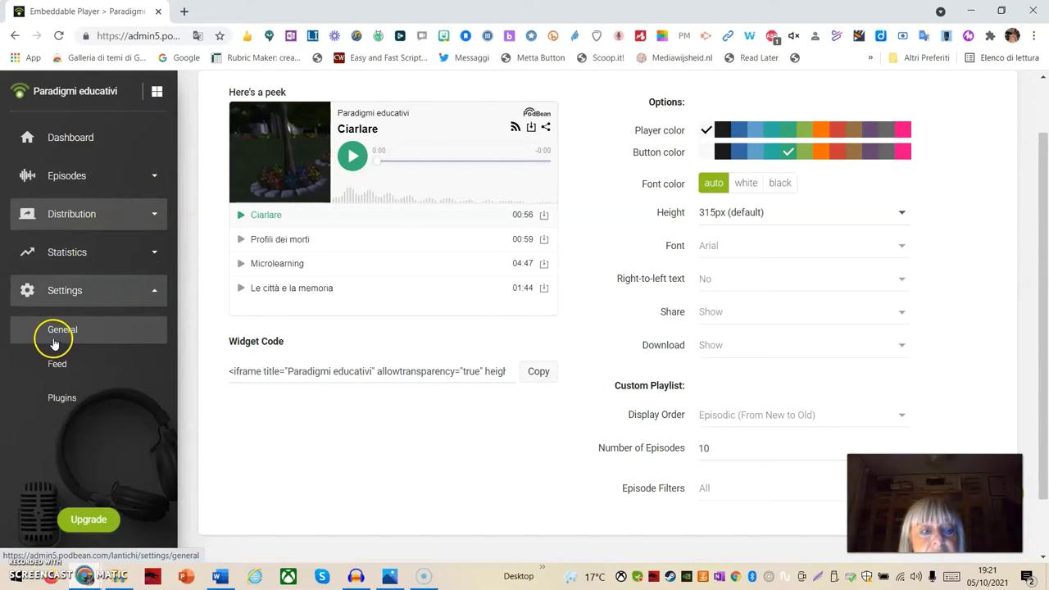
{"action": "left_click", "coordinate": [65, 331]}
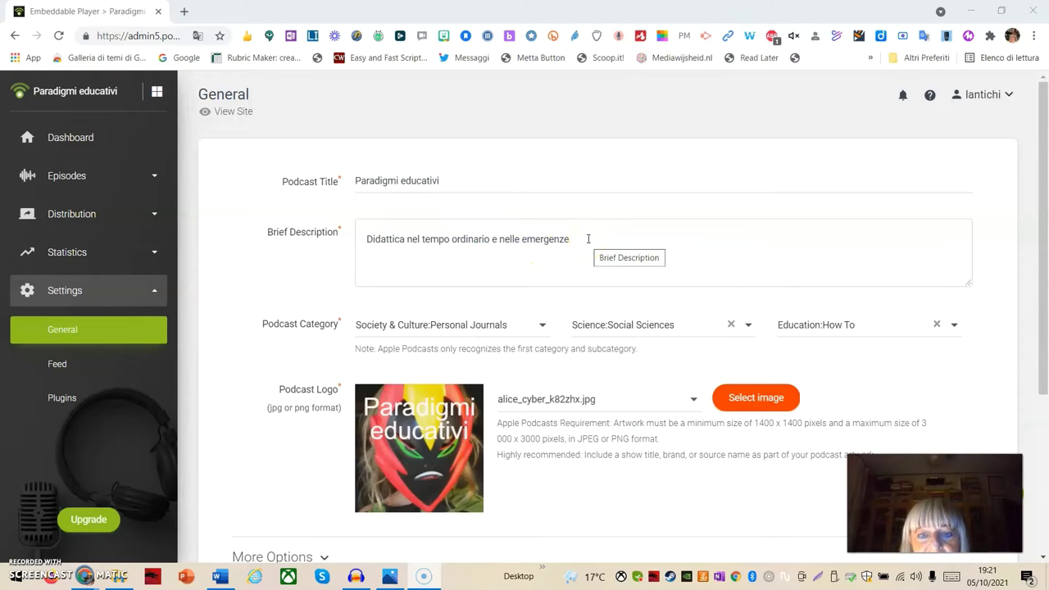
Step: Look at the available choices for the first and second podcast categories
{"action": "scroll", "coordinate": [588, 239], "scroll_direction": "down", "scroll_amount": 1}
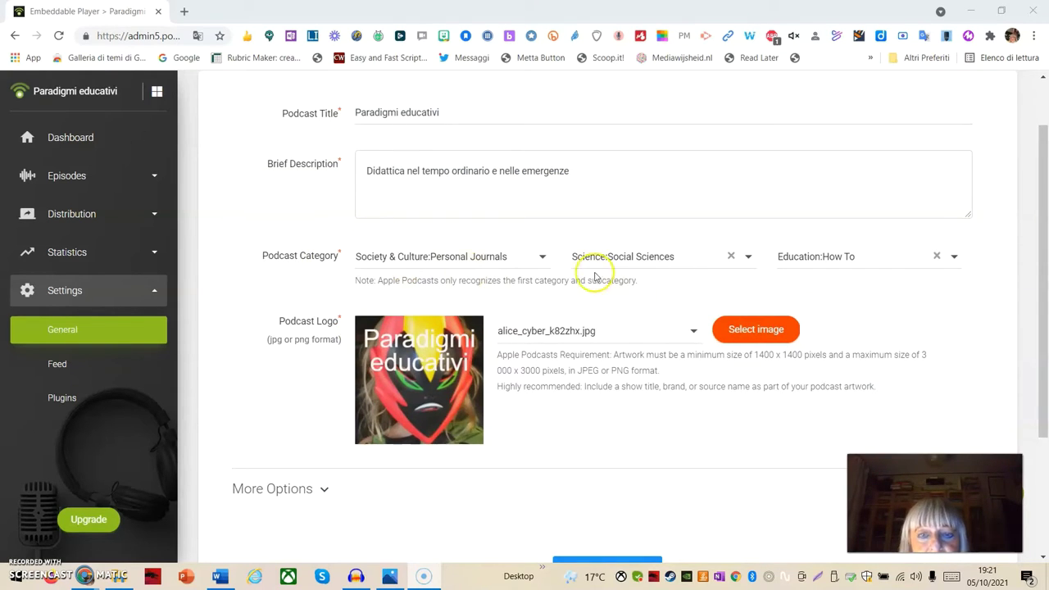
{"action": "left_click", "coordinate": [543, 255]}
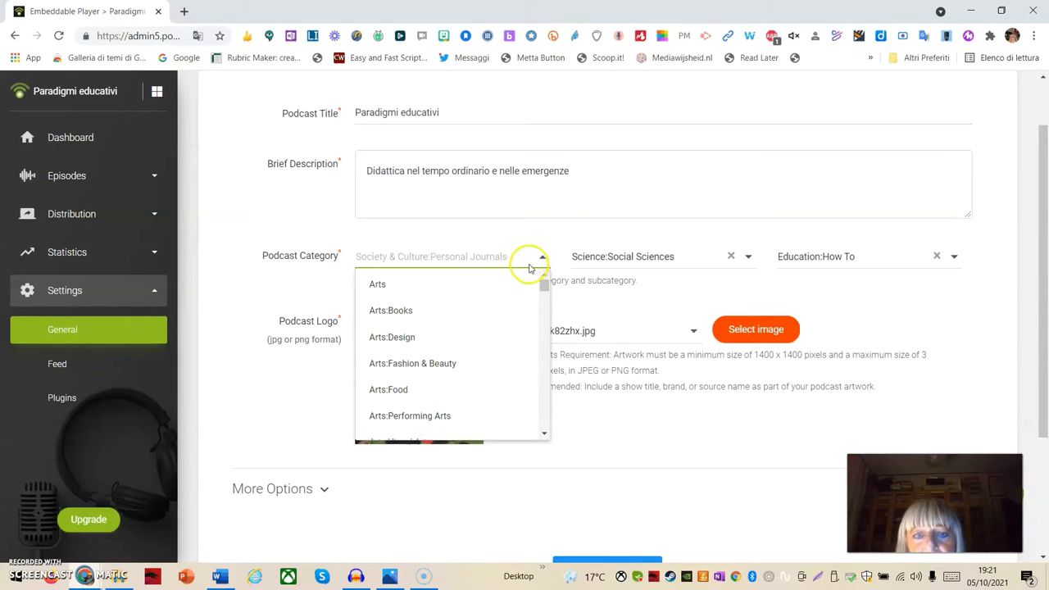
{"action": "left_click", "coordinate": [528, 239]}
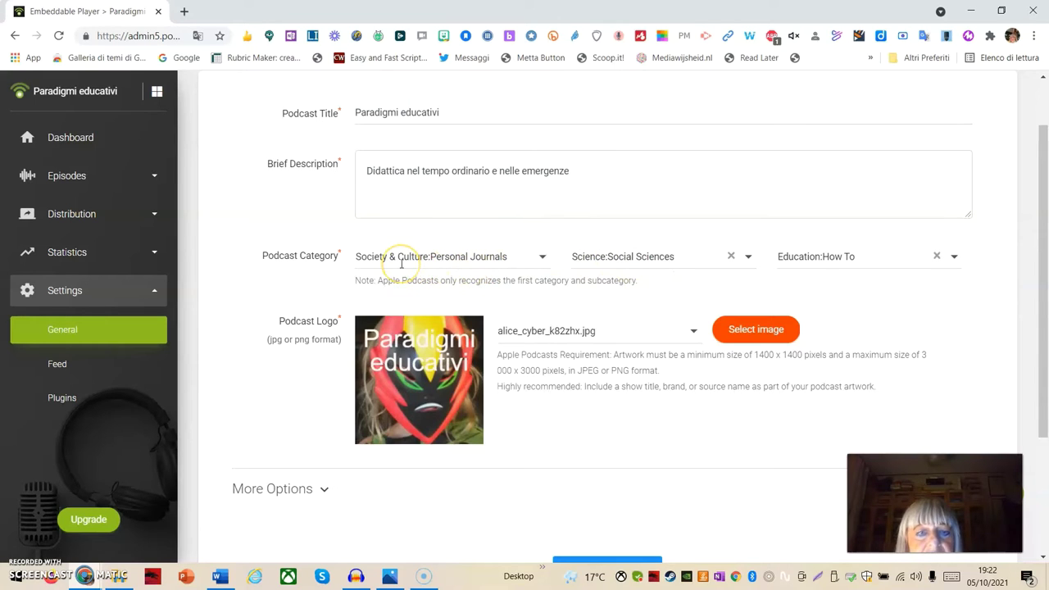
{"action": "left_click", "coordinate": [432, 255]}
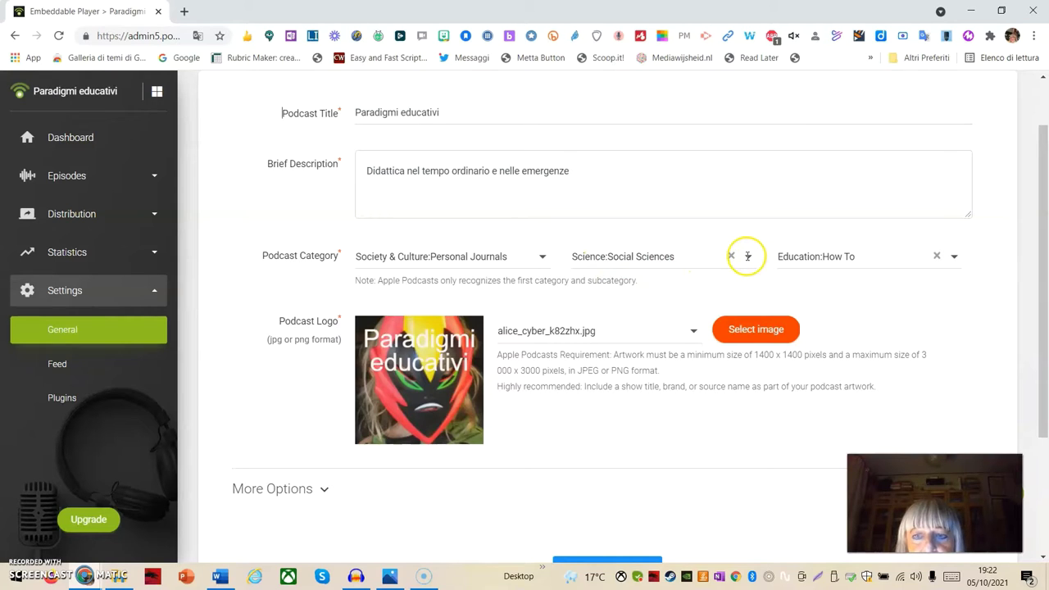
{"action": "left_click", "coordinate": [747, 256]}
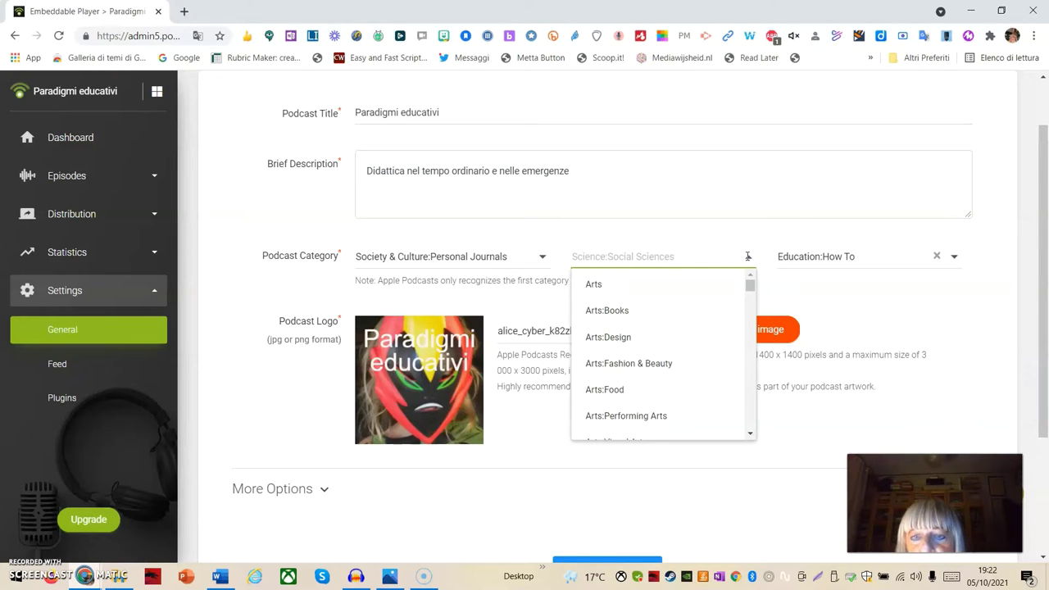
{"action": "left_click", "coordinate": [743, 240]}
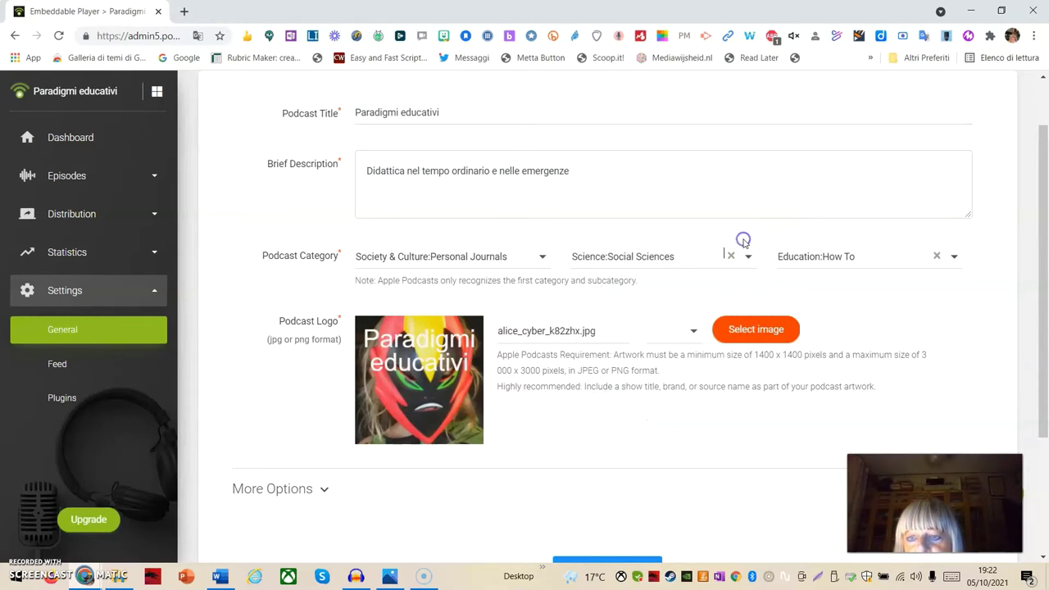
Step: Set the third podcast category to Education
{"action": "left_click", "coordinate": [954, 257]}
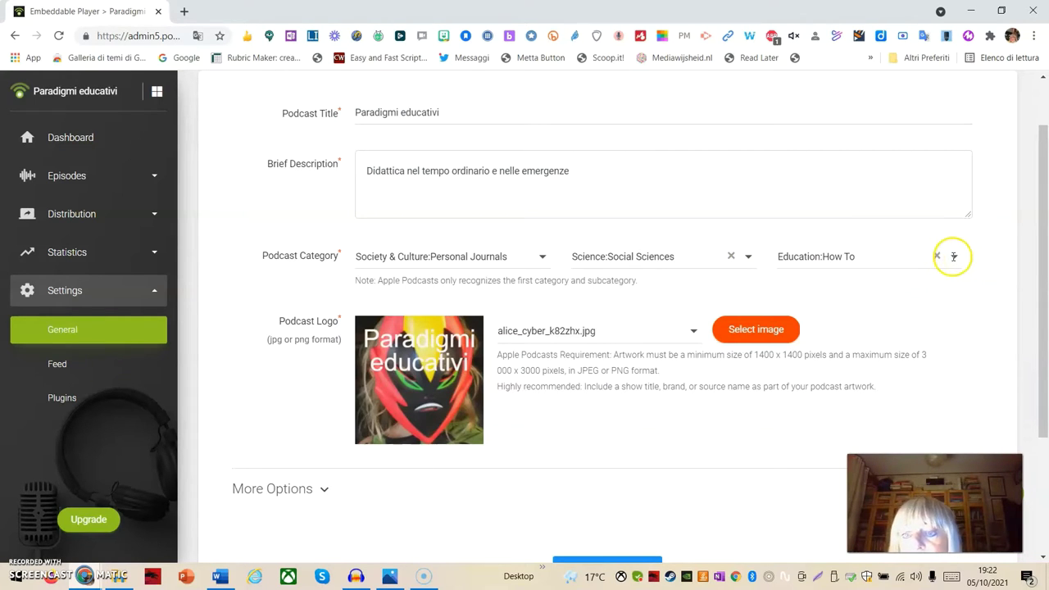
{"action": "left_click", "coordinate": [954, 256]}
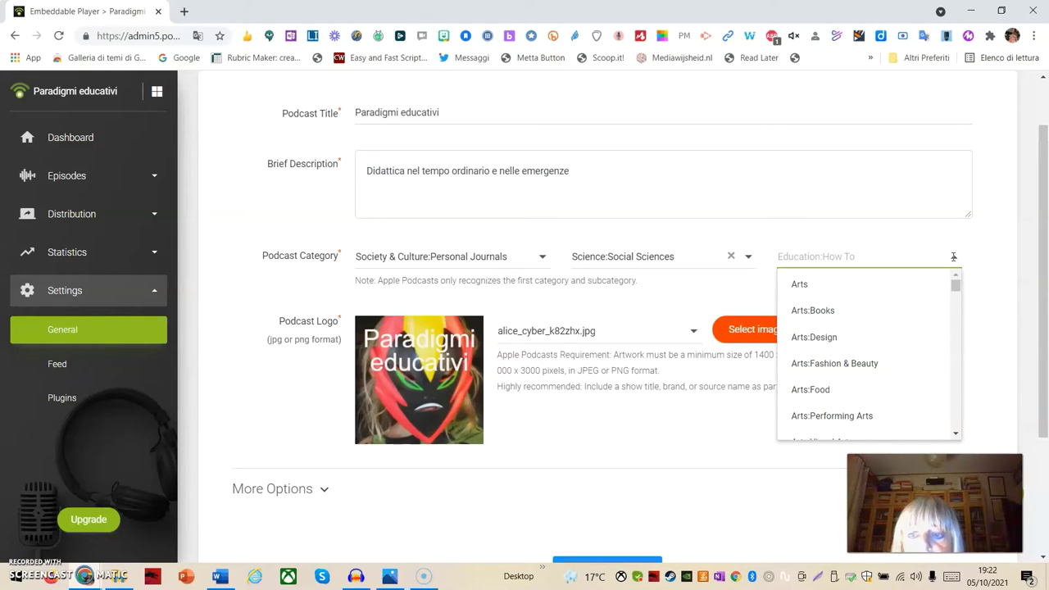
{"action": "scroll", "coordinate": [855, 363], "scroll_direction": "down", "scroll_amount": 4}
{"action": "scroll", "coordinate": [855, 361], "scroll_direction": "down", "scroll_amount": 2}
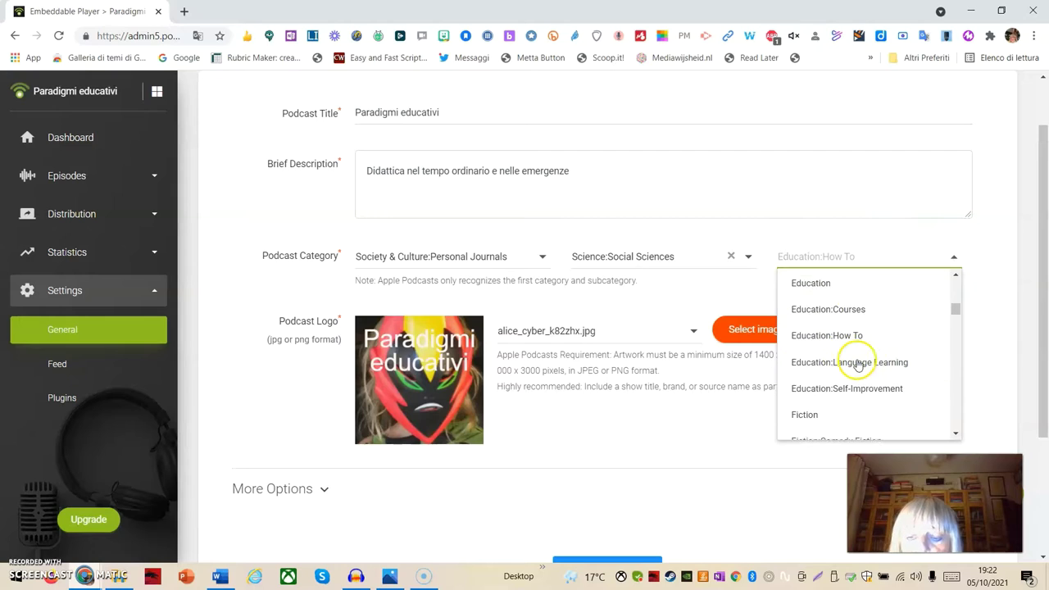
{"action": "scroll", "coordinate": [860, 340], "scroll_direction": "up", "scroll_amount": 1}
{"action": "left_click", "coordinate": [809, 349]}
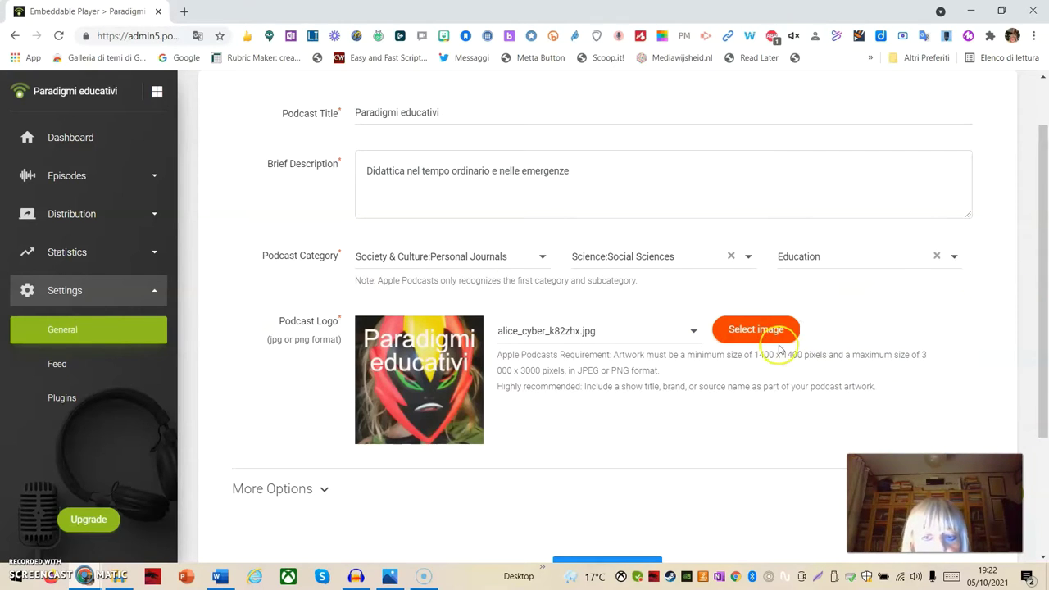
Step: Review the podcast logo settings and the rest of the General settings page
{"action": "scroll", "coordinate": [824, 316], "scroll_direction": "down", "scroll_amount": 1}
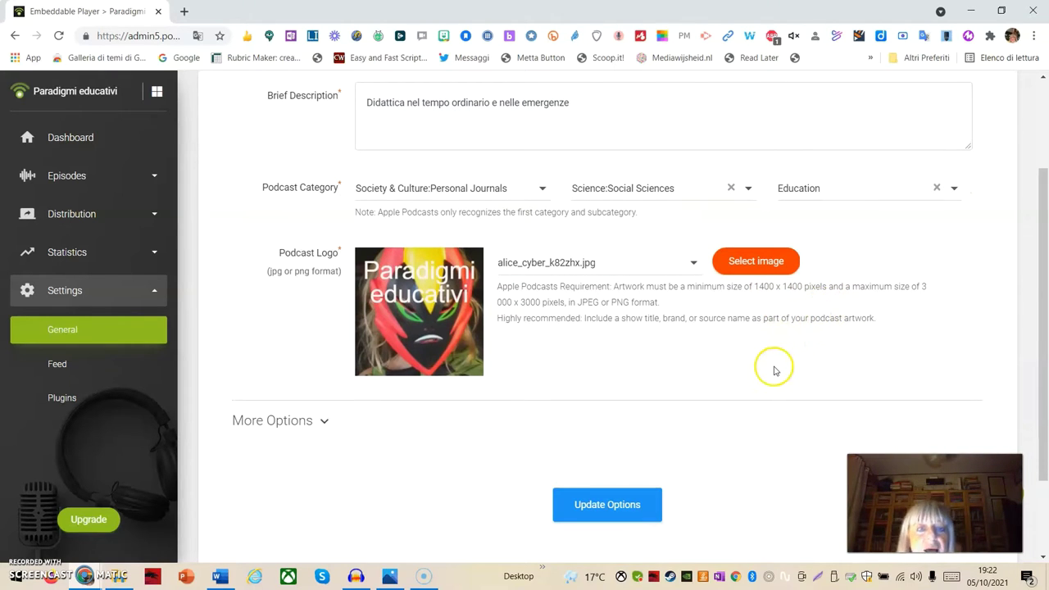
{"action": "left_click", "coordinate": [449, 377]}
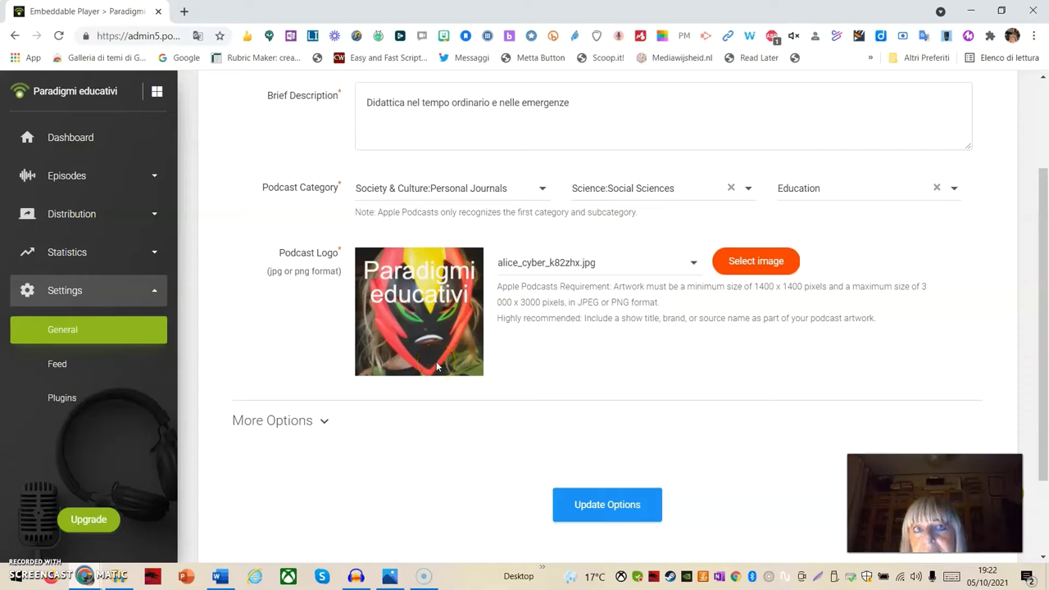
{"action": "left_click", "coordinate": [396, 341]}
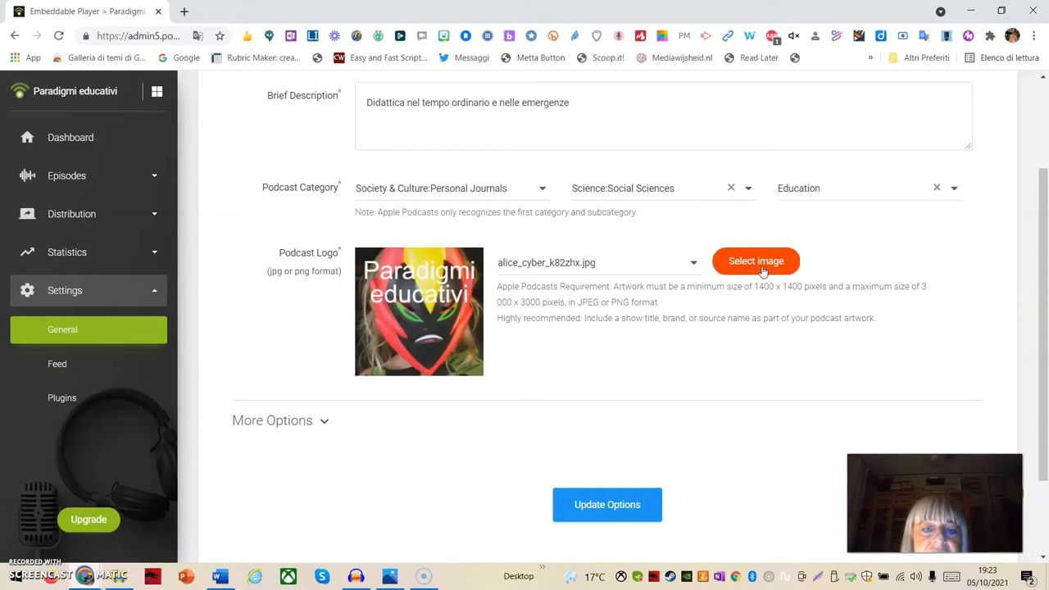
{"action": "scroll", "coordinate": [352, 426], "scroll_direction": "down", "scroll_amount": 1}
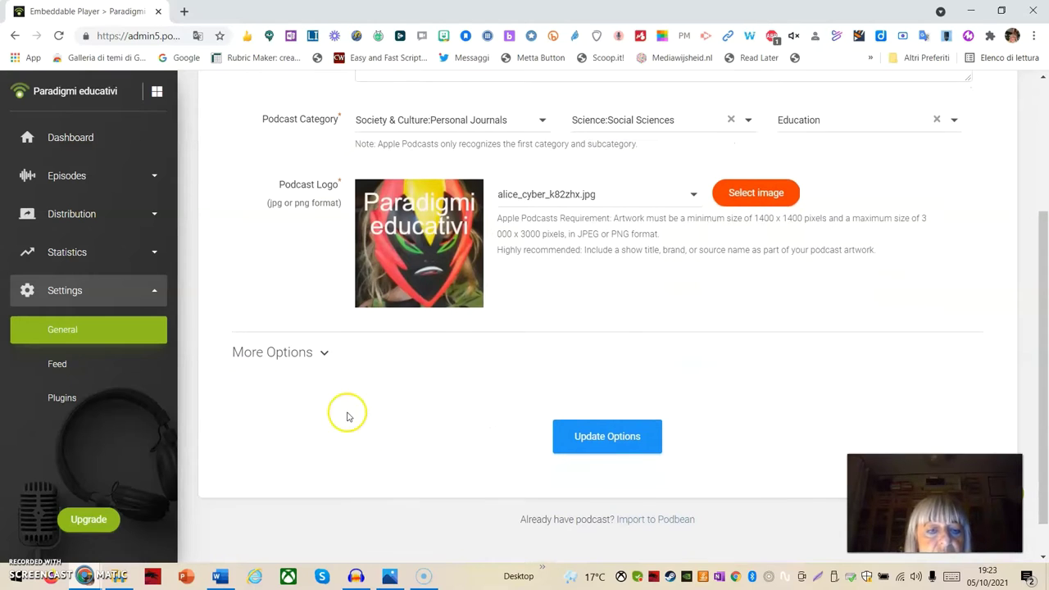
Step: Expand the additional General options and review the site URL, author, copyright, country of origin and timezone settings
{"action": "left_click", "coordinate": [323, 352]}
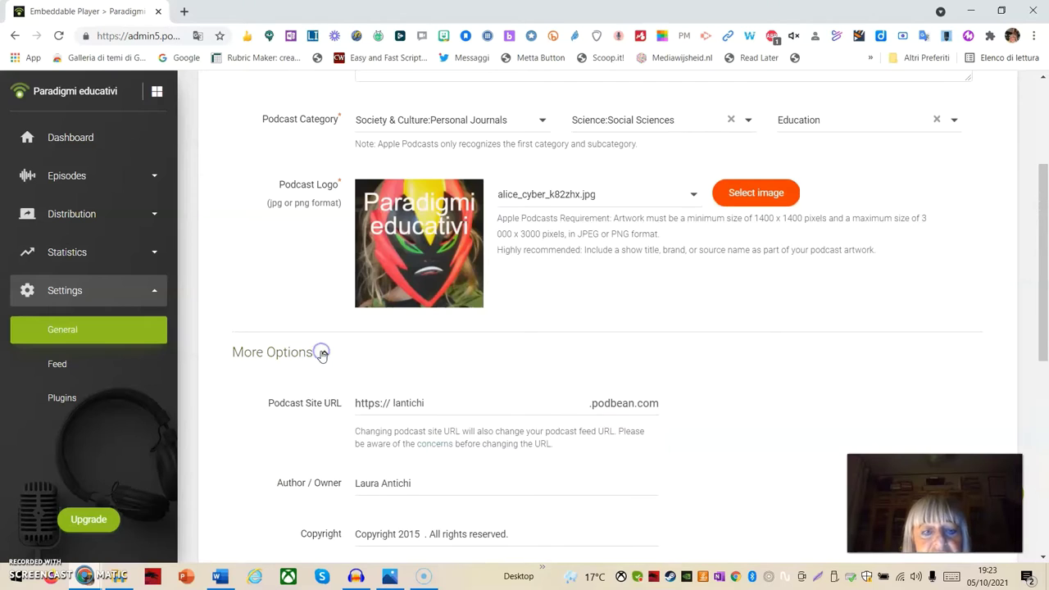
{"action": "scroll", "coordinate": [807, 378], "scroll_direction": "down", "scroll_amount": 2}
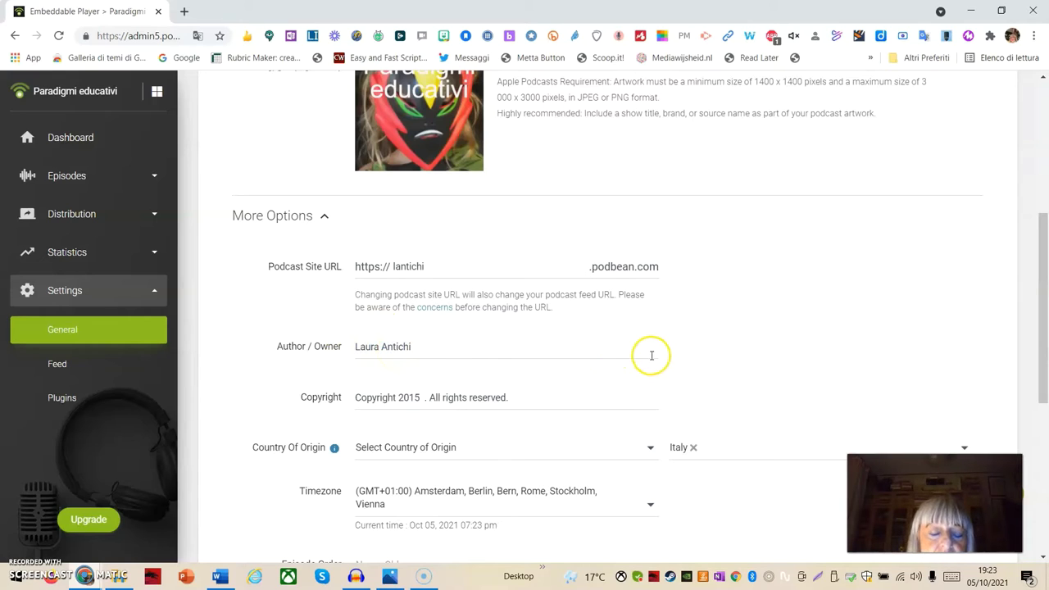
{"action": "left_click", "coordinate": [441, 348]}
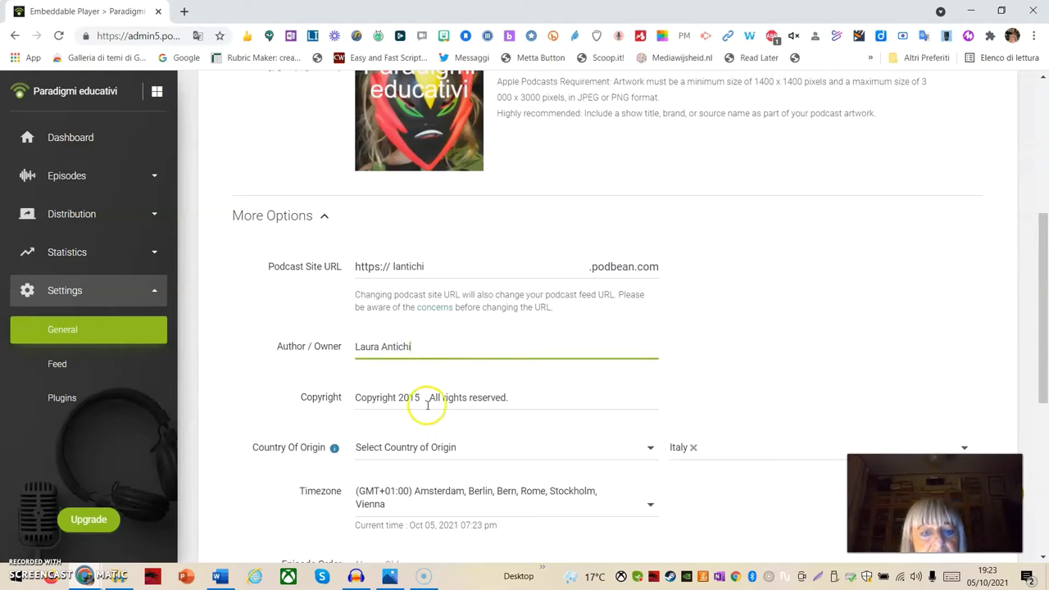
{"action": "scroll", "coordinate": [491, 430], "scroll_direction": "down", "scroll_amount": 1}
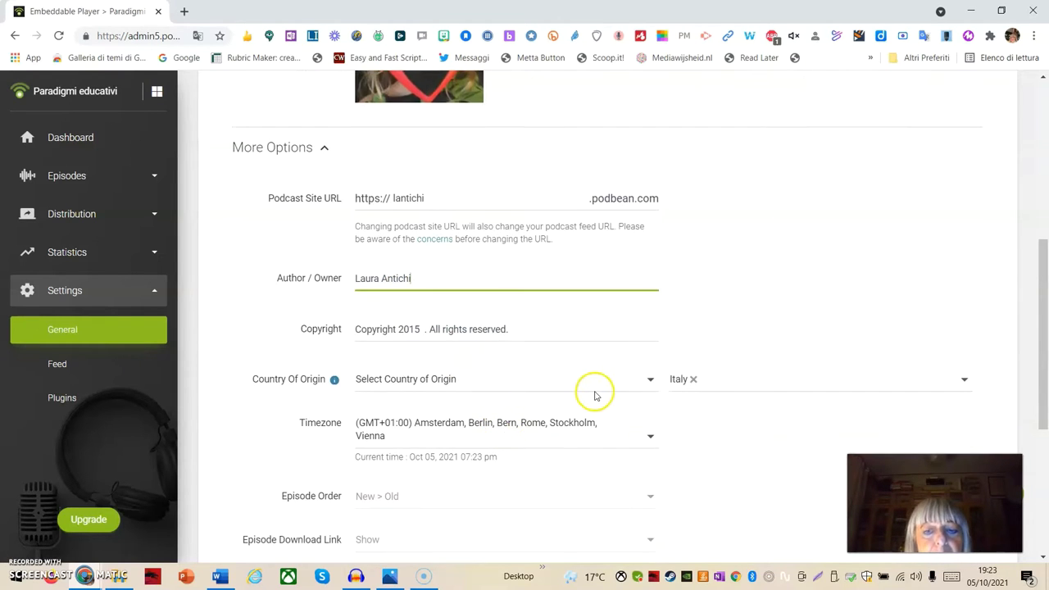
{"action": "scroll", "coordinate": [595, 394], "scroll_direction": "down", "scroll_amount": 1}
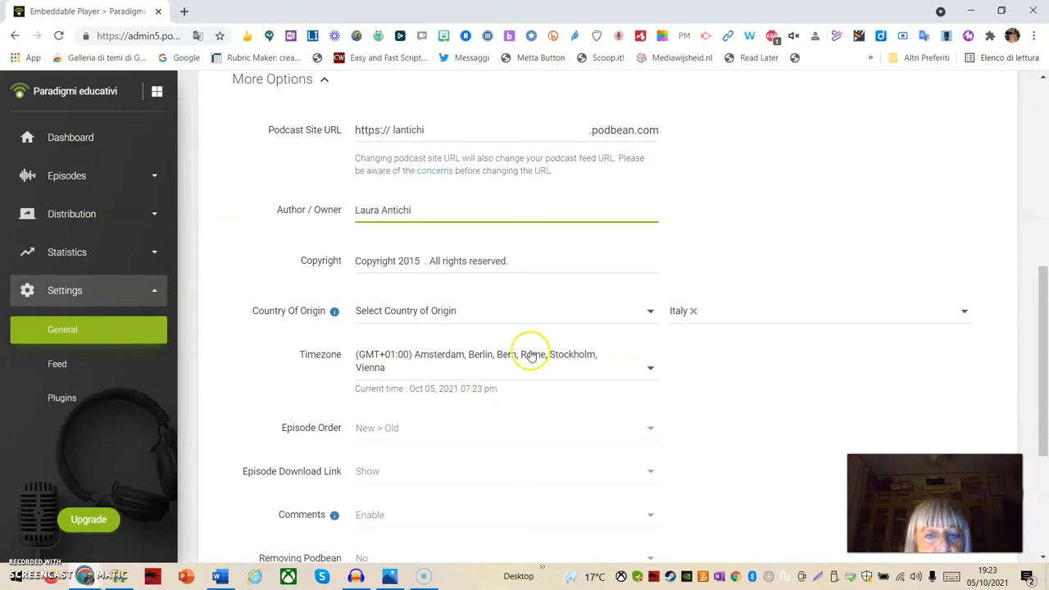
{"action": "scroll", "coordinate": [510, 433], "scroll_direction": "down", "scroll_amount": 2}
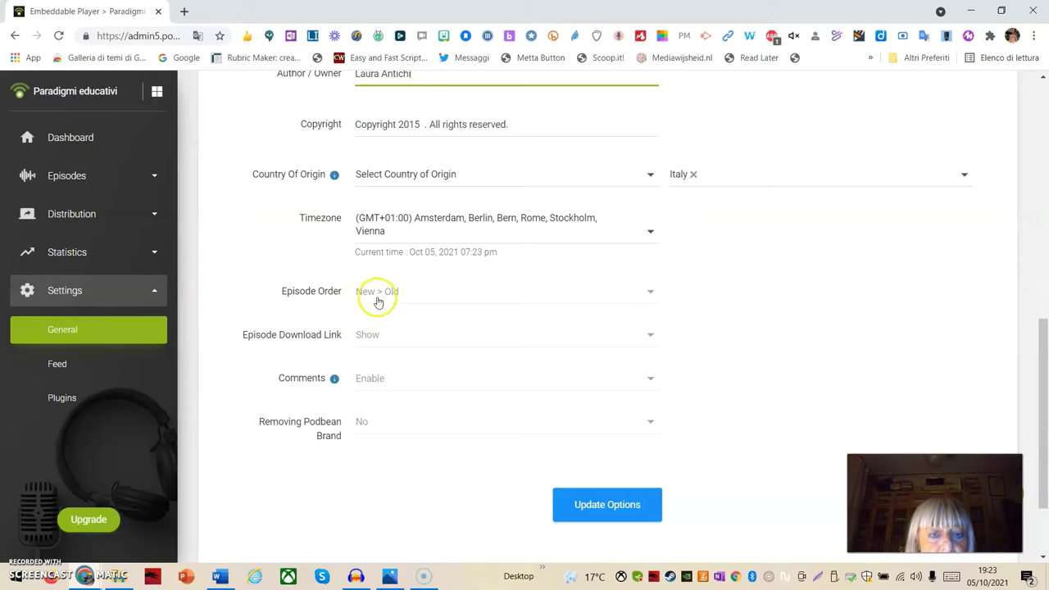
Step: Try to change the episode order, decline the plan upgrade, and save the General settings
{"action": "left_click", "coordinate": [655, 297]}
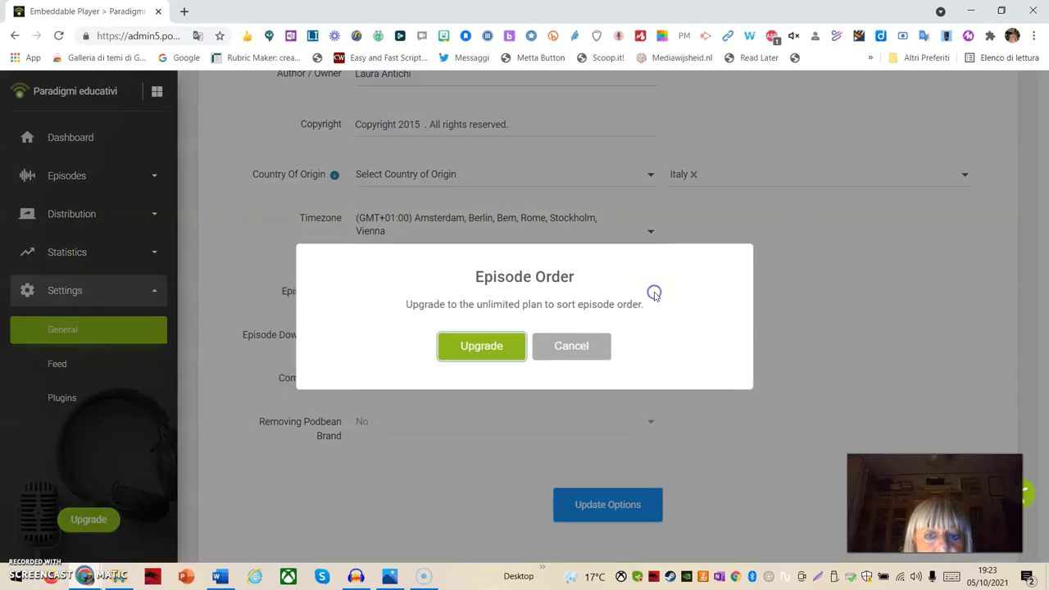
{"action": "left_click", "coordinate": [571, 363]}
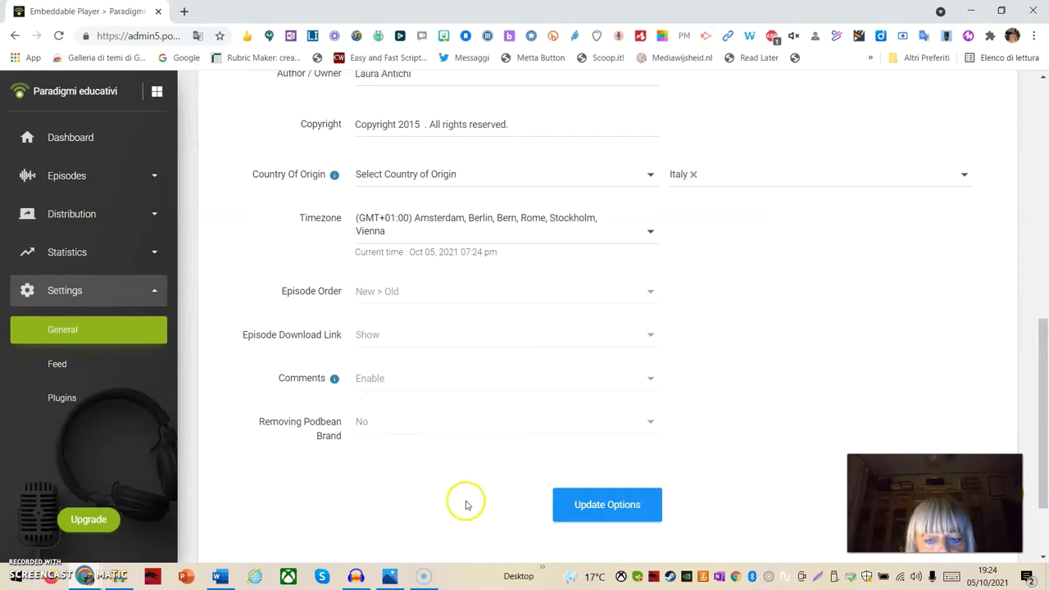
{"action": "left_click", "coordinate": [604, 508]}
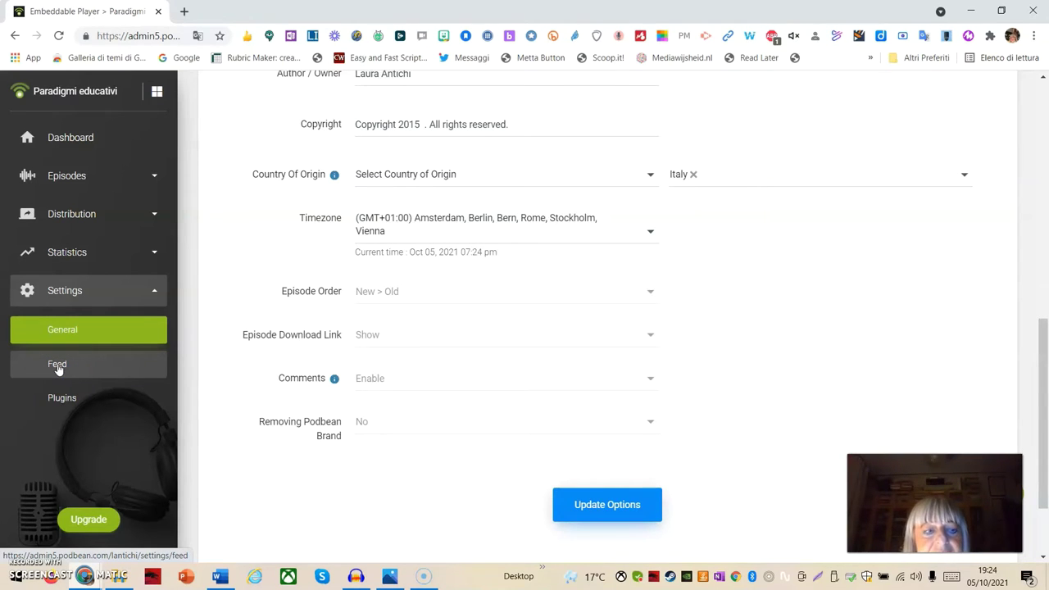
Step: Open the Feed settings page and review the Apple Podcasts settings, from the podcast subtitle down to the language
{"action": "left_click", "coordinate": [57, 369]}
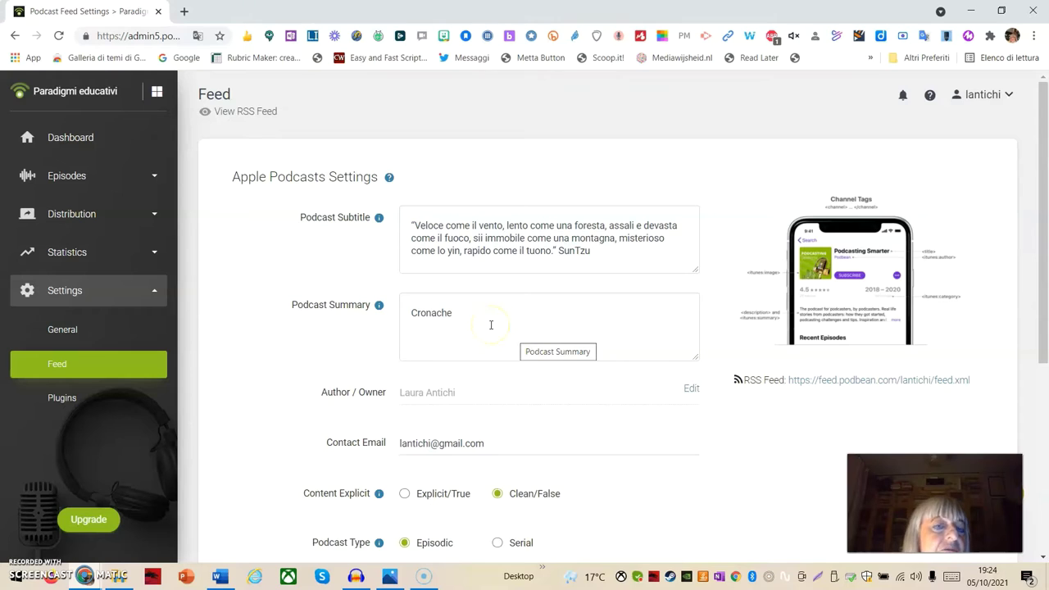
{"action": "scroll", "coordinate": [491, 324], "scroll_direction": "down", "scroll_amount": 1}
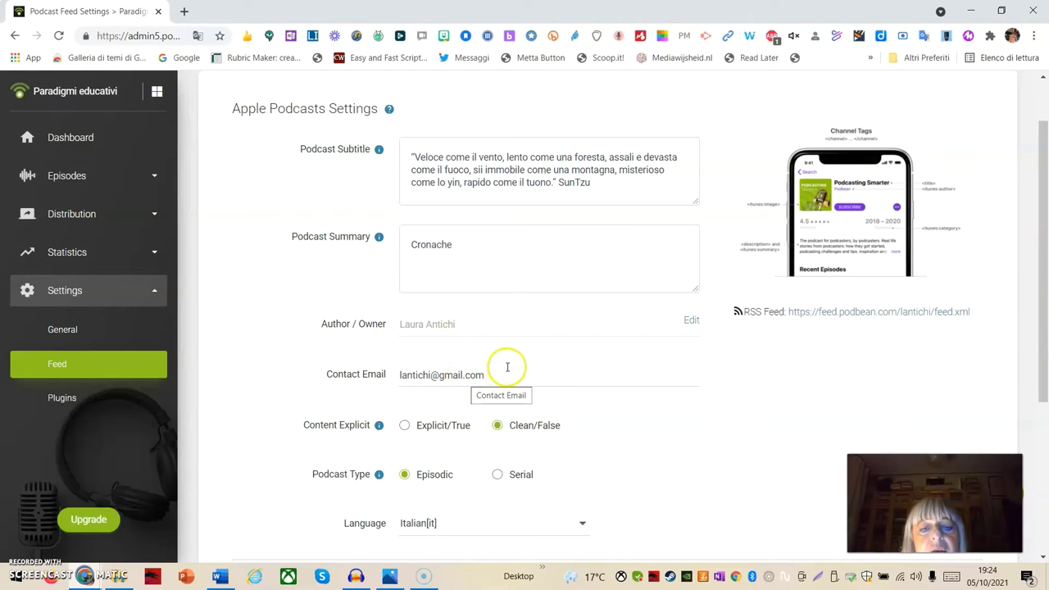
{"action": "scroll", "coordinate": [502, 365], "scroll_direction": "down", "scroll_amount": 1}
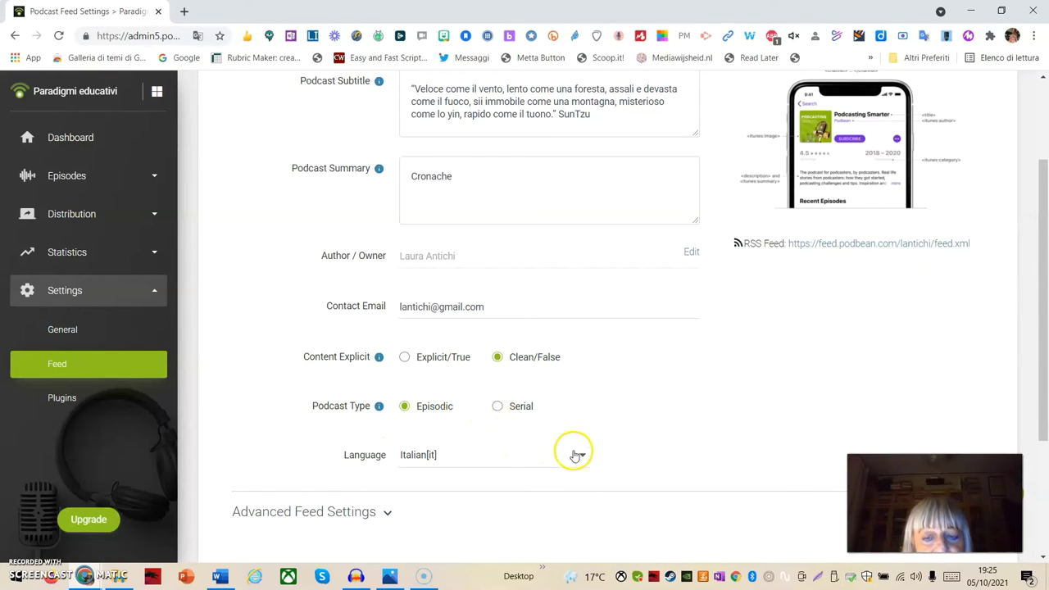
{"action": "scroll", "coordinate": [545, 482], "scroll_direction": "down", "scroll_amount": 2}
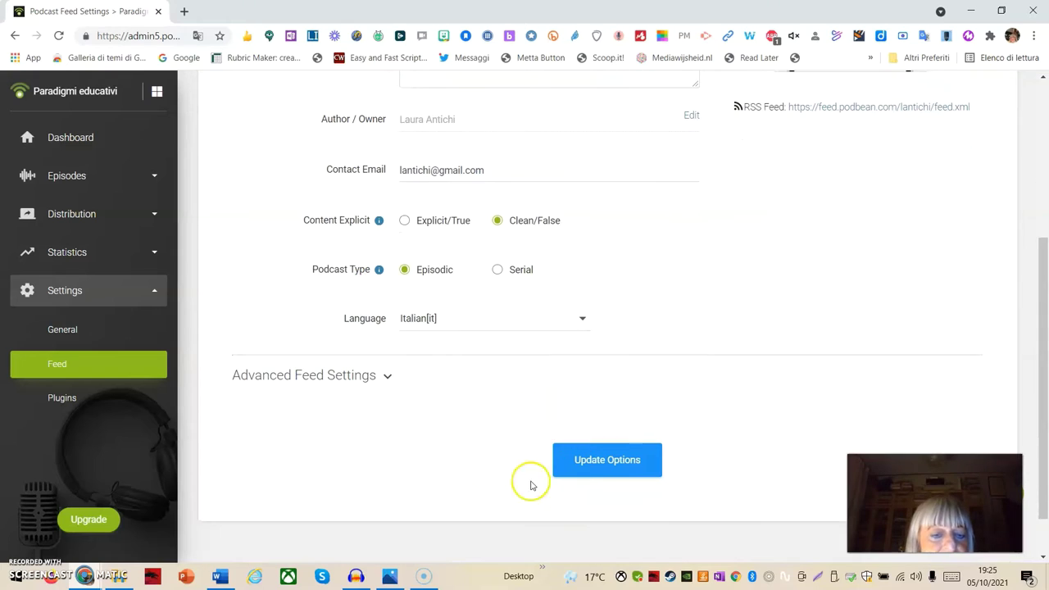
Step: Expand the advanced feed settings and look at the available choices for the episode artwork tag
{"action": "left_click", "coordinate": [384, 378]}
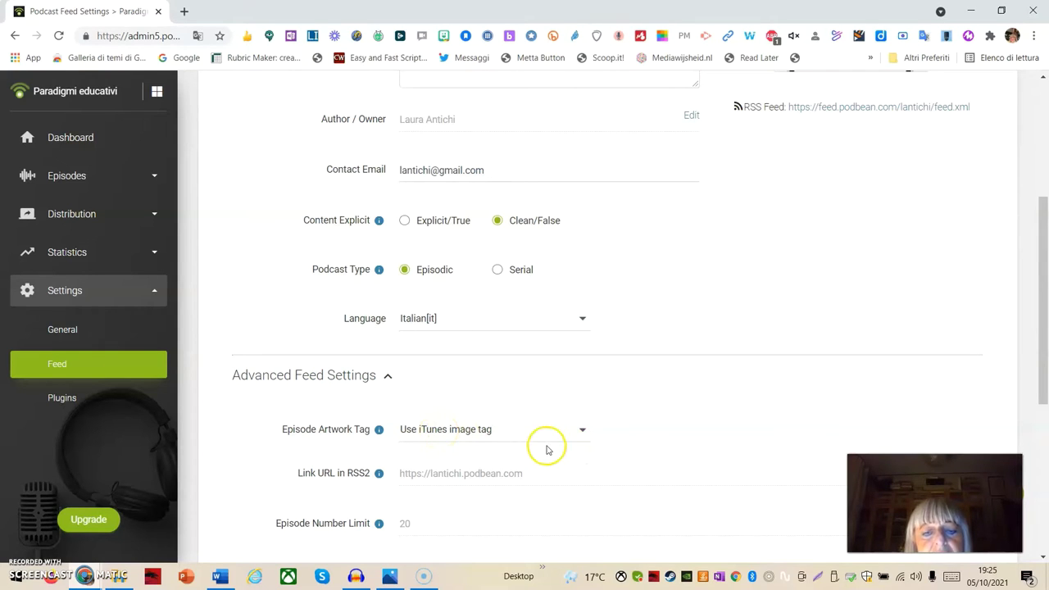
{"action": "left_click", "coordinate": [582, 433]}
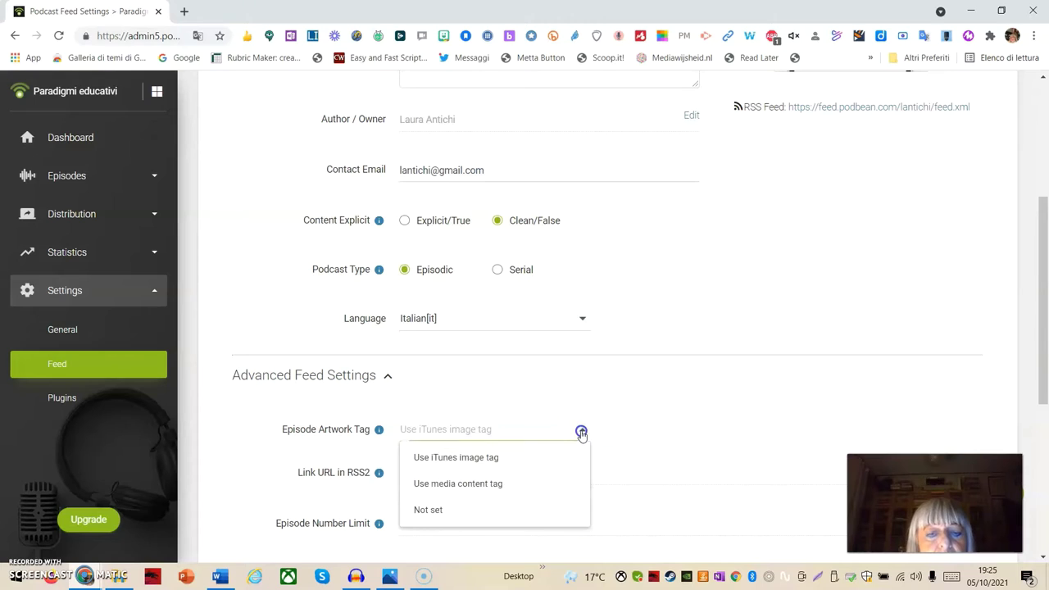
{"action": "left_click", "coordinate": [648, 439]}
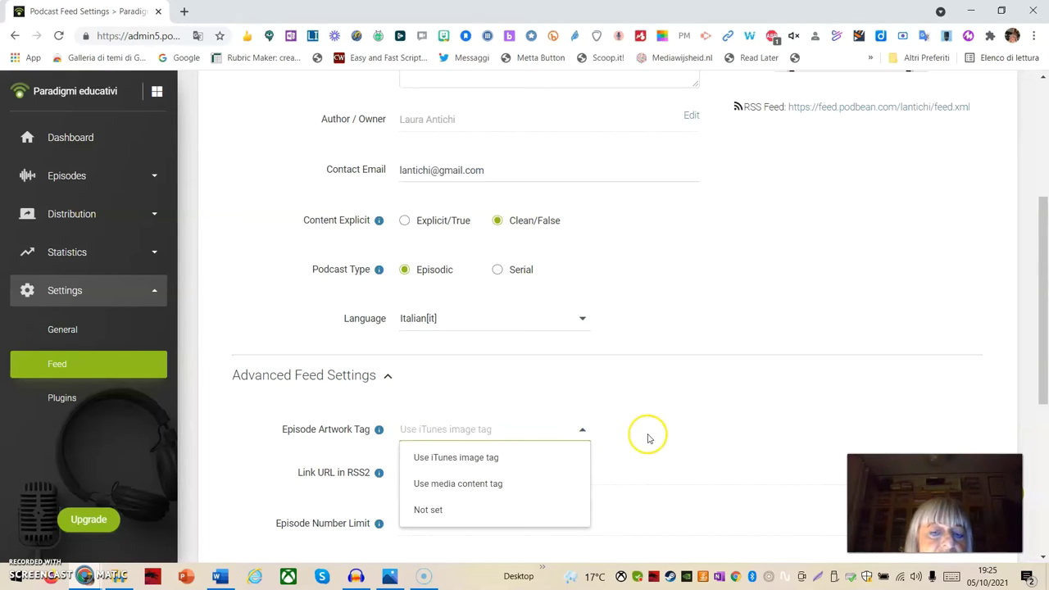
{"action": "left_click", "coordinate": [507, 493]}
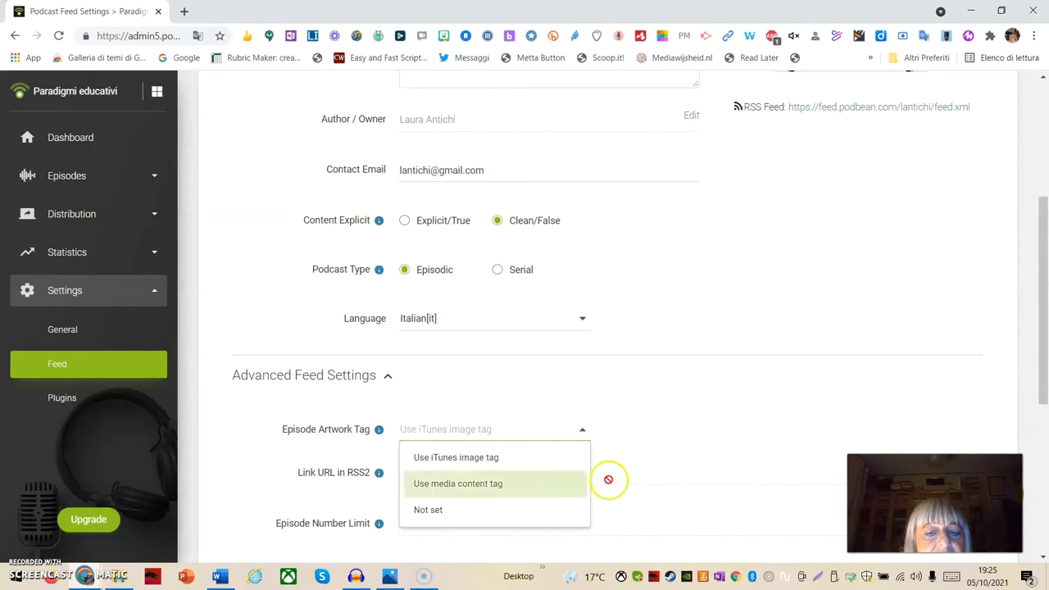
{"action": "left_click", "coordinate": [653, 422]}
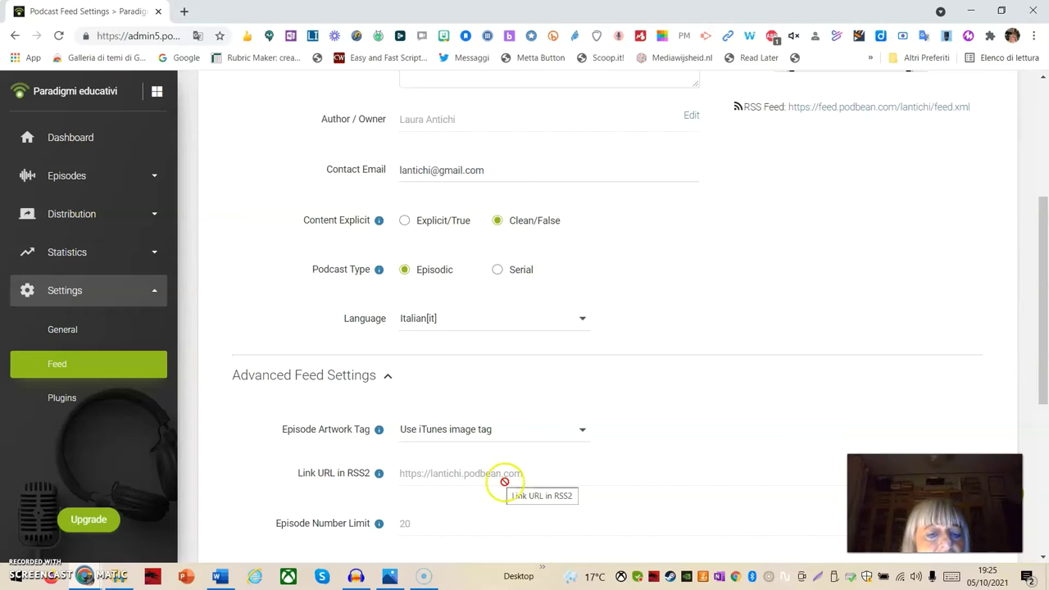
Step: Review the episode number limit, Apple directory removal and feed redirect settings, and save the feed options
{"action": "scroll", "coordinate": [544, 478], "scroll_direction": "down", "scroll_amount": 2}
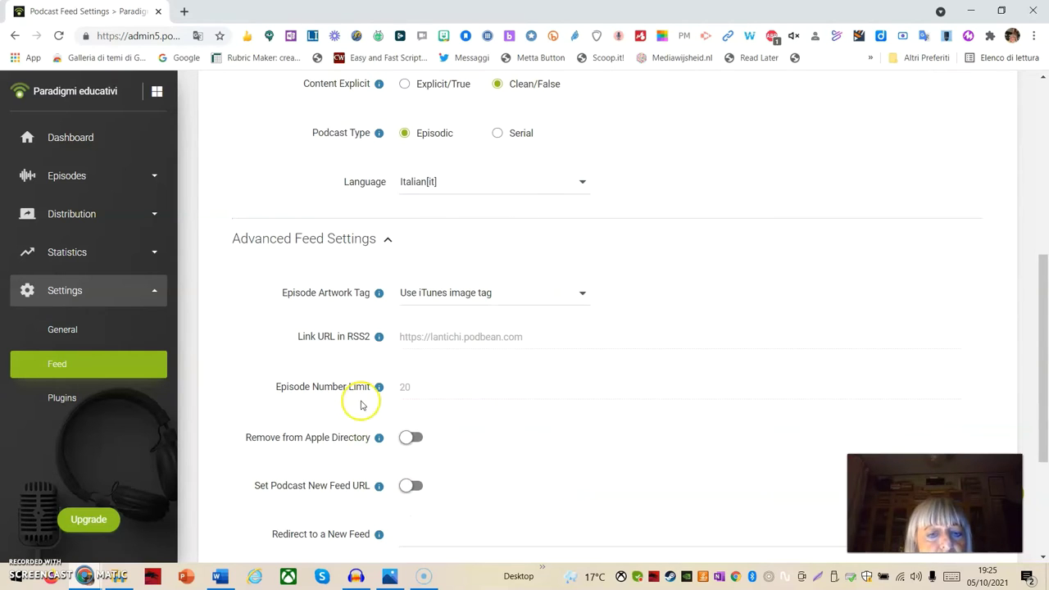
{"action": "mouse_move", "coordinate": [379, 390]}
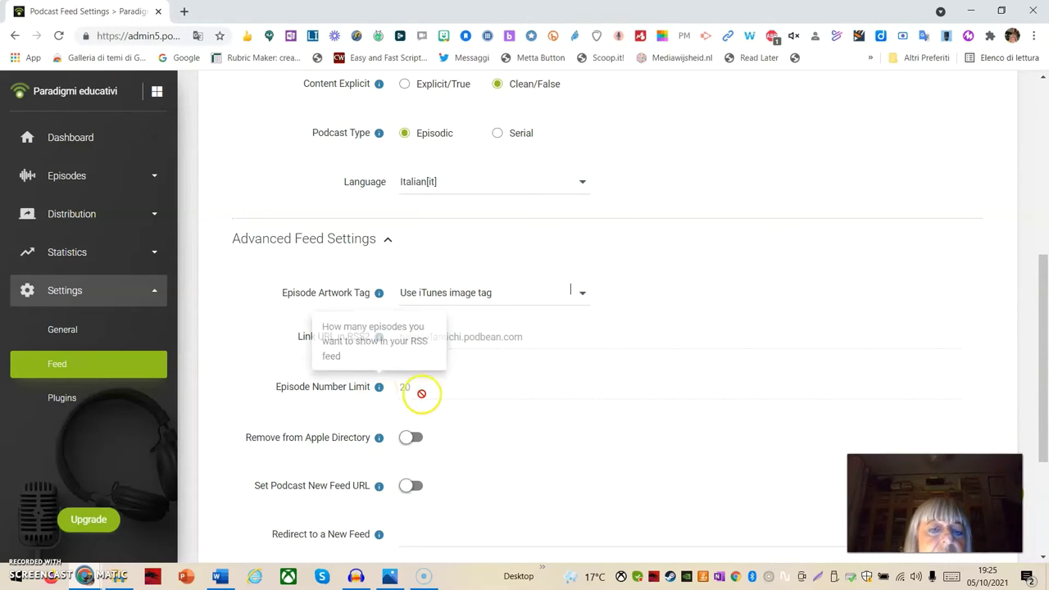
{"action": "left_click", "coordinate": [401, 447]}
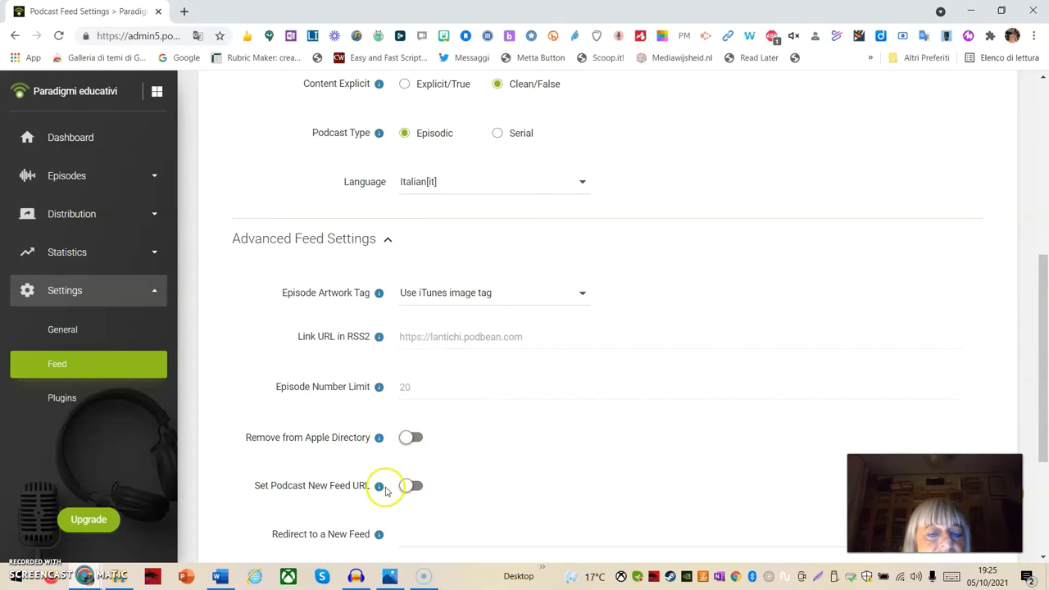
{"action": "scroll", "coordinate": [466, 486], "scroll_direction": "down", "scroll_amount": 2}
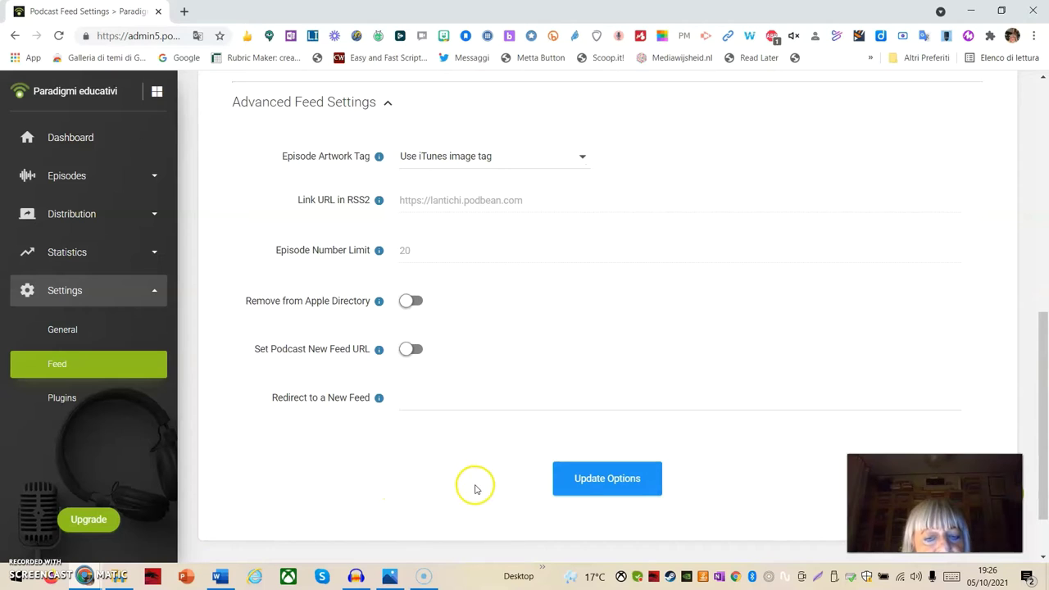
{"action": "left_click", "coordinate": [591, 482]}
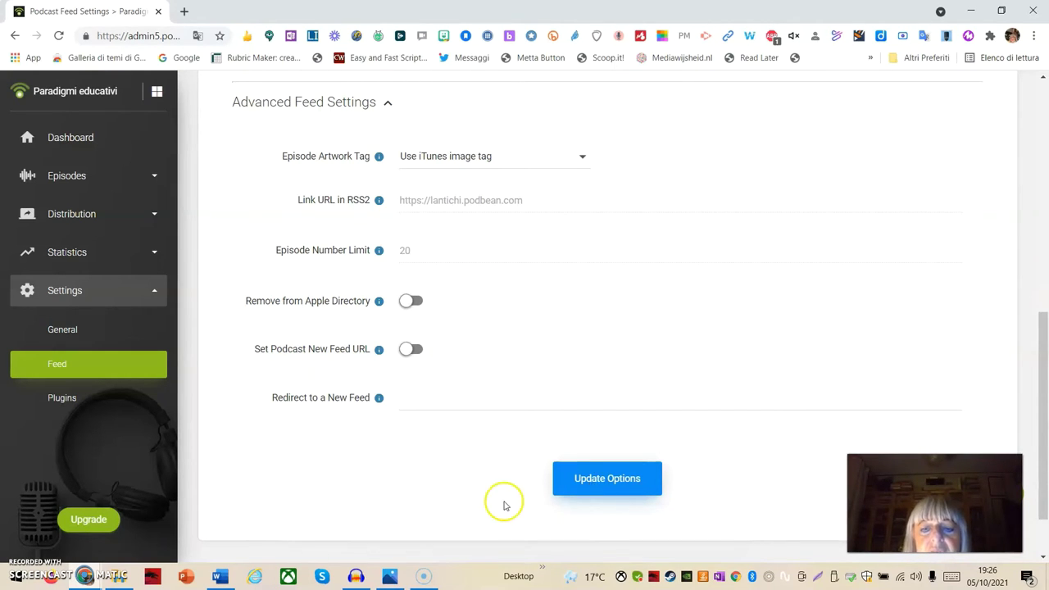
Step: Open the Plugins page, view the Import Files from Dropbox plugin's dialog and close it again
{"action": "left_click", "coordinate": [62, 400]}
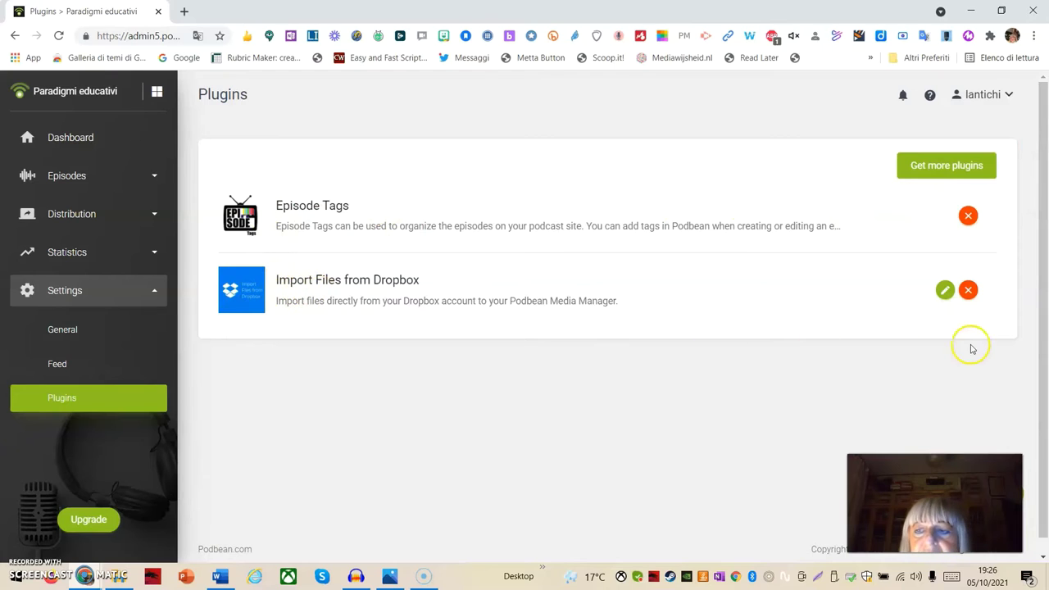
{"action": "left_click", "coordinate": [944, 291]}
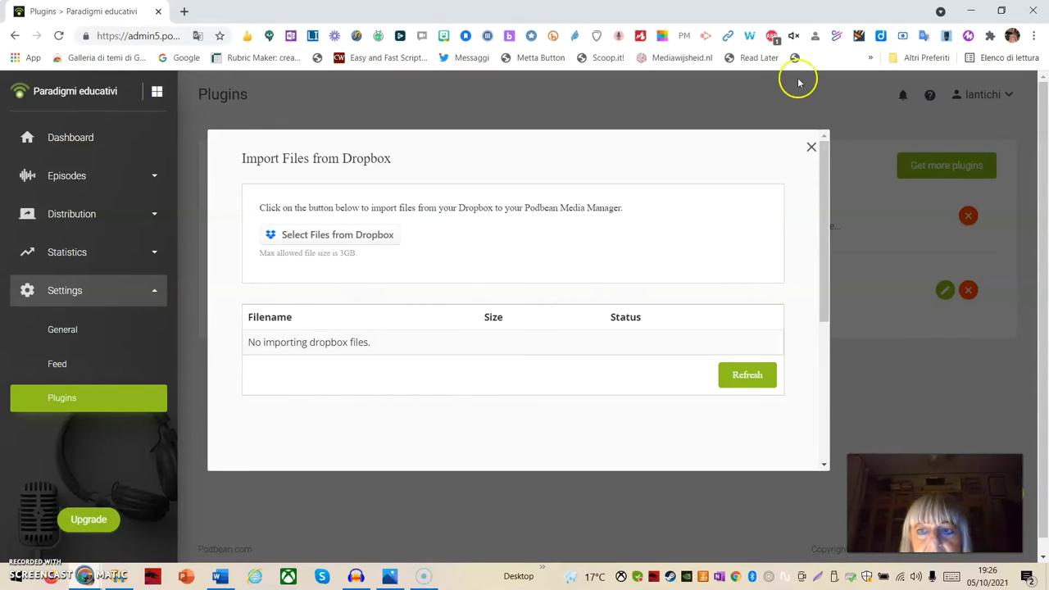
{"action": "left_click", "coordinate": [811, 147]}
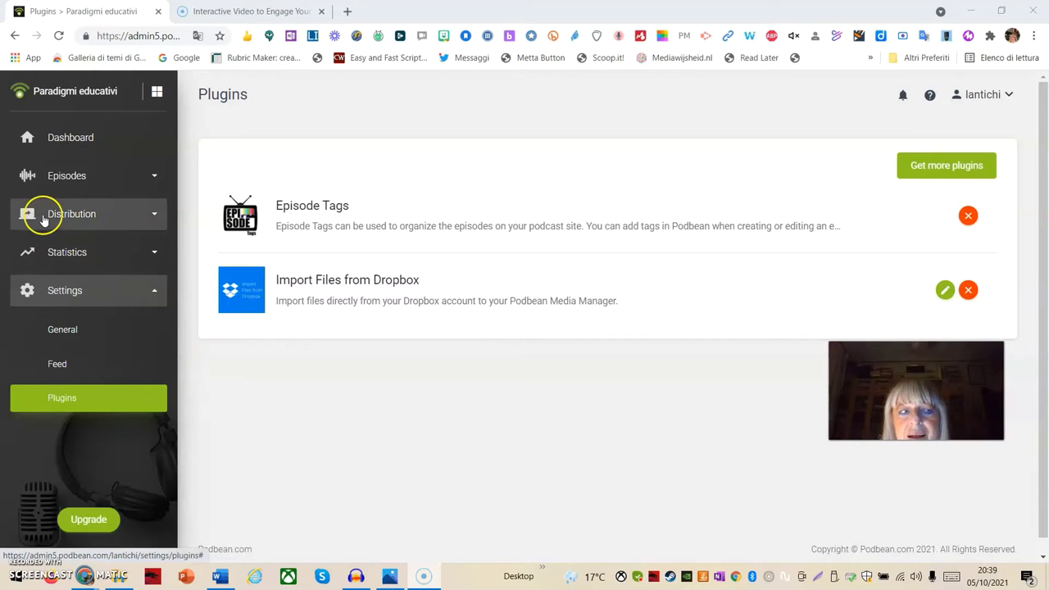
Step: Open the episode list and start a new episode
{"action": "left_click", "coordinate": [76, 180]}
{"action": "left_click", "coordinate": [72, 218]}
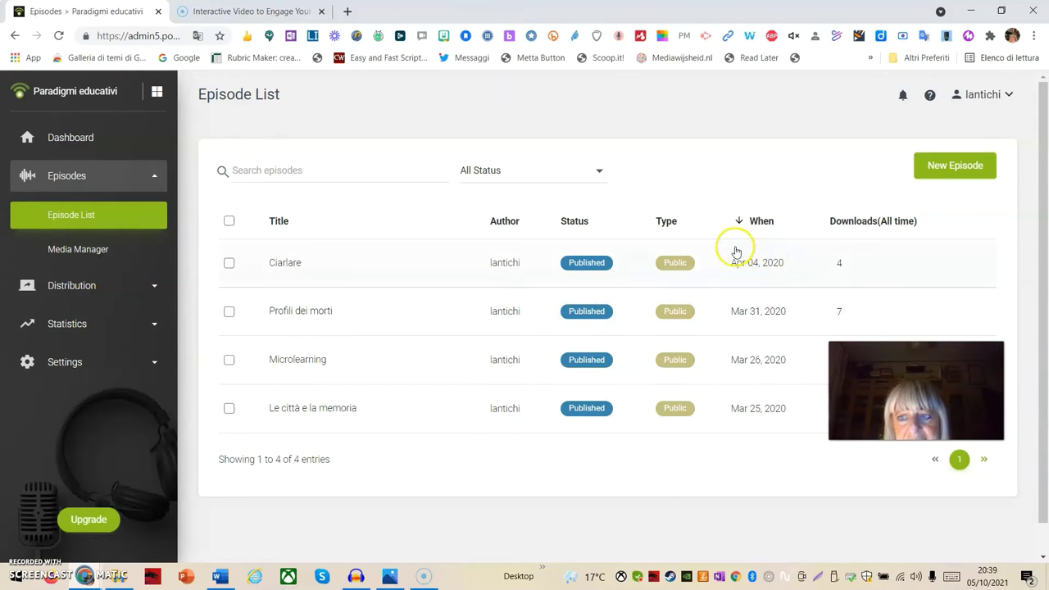
{"action": "left_click", "coordinate": [947, 170]}
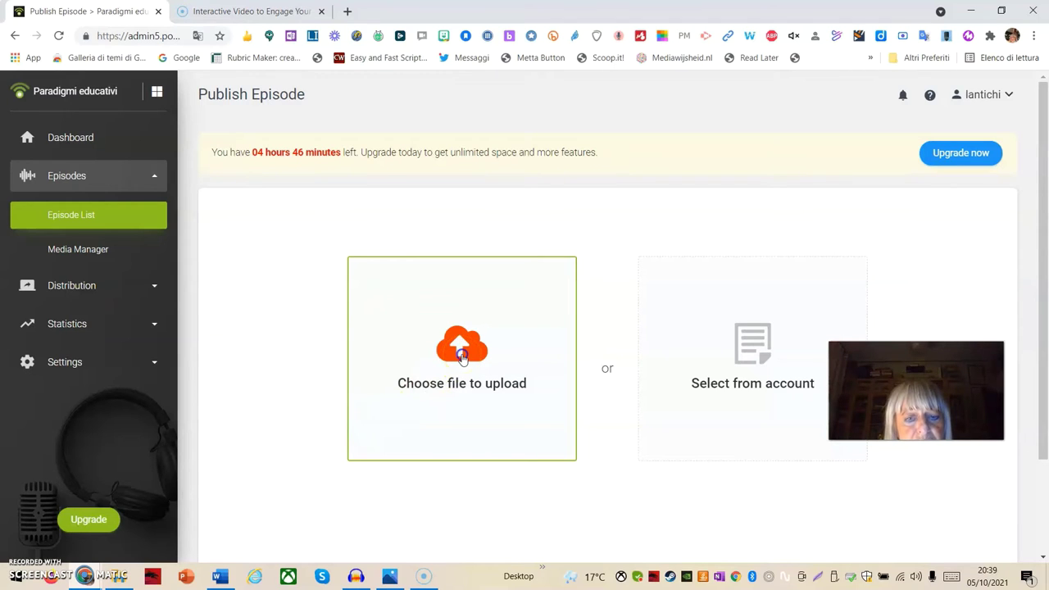
Step: Upload costrutto.mp3 from the MODULO_4_AUDIO2021 folder as the new episode's audio file
{"action": "left_click", "coordinate": [463, 352]}
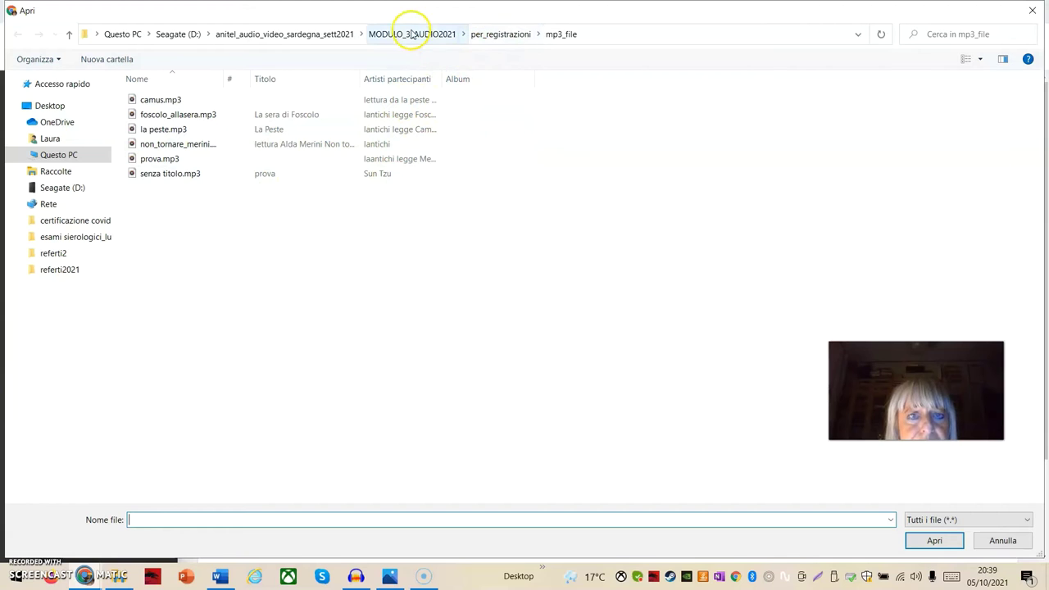
{"action": "left_click", "coordinate": [320, 36]}
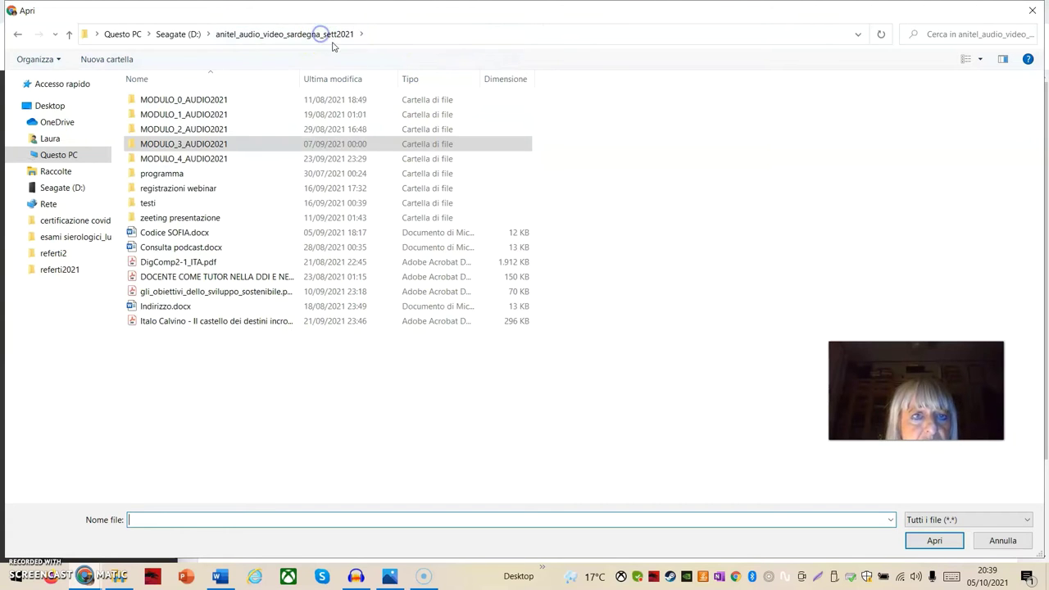
{"action": "double_click", "coordinate": [175, 158]}
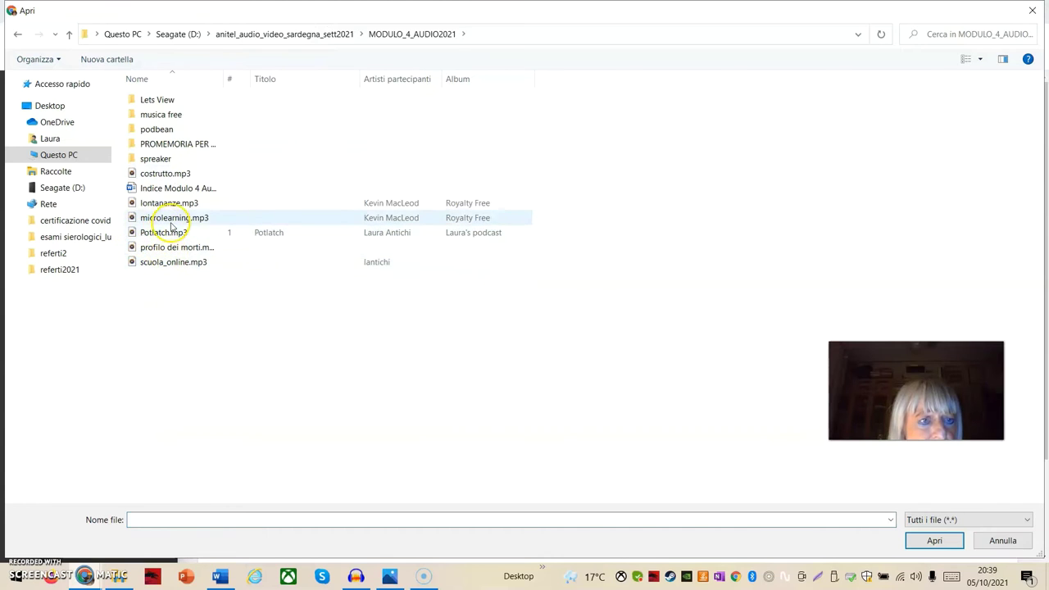
{"action": "left_click", "coordinate": [161, 175]}
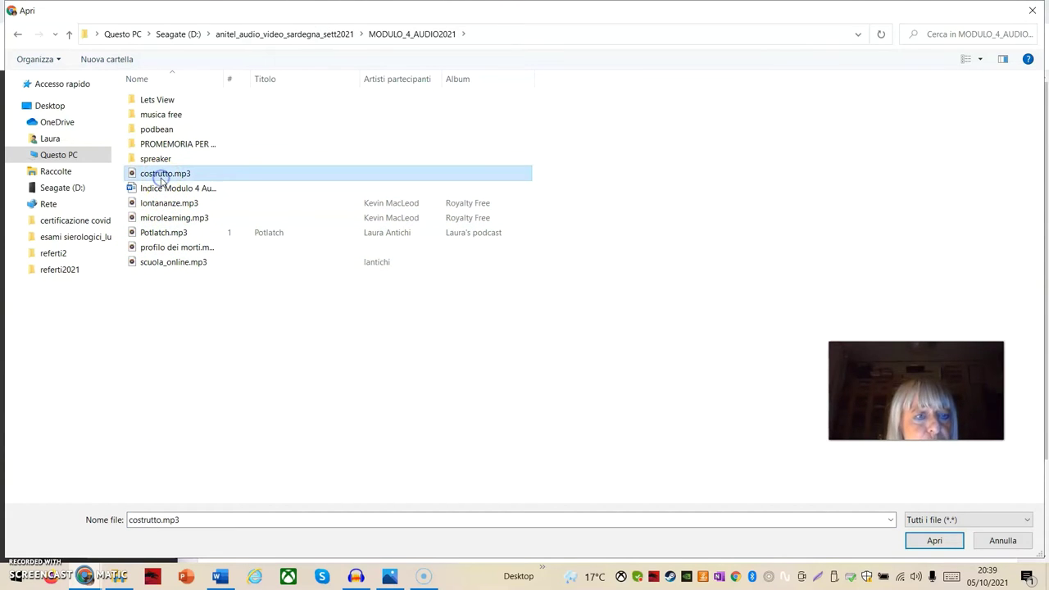
{"action": "left_click", "coordinate": [931, 542]}
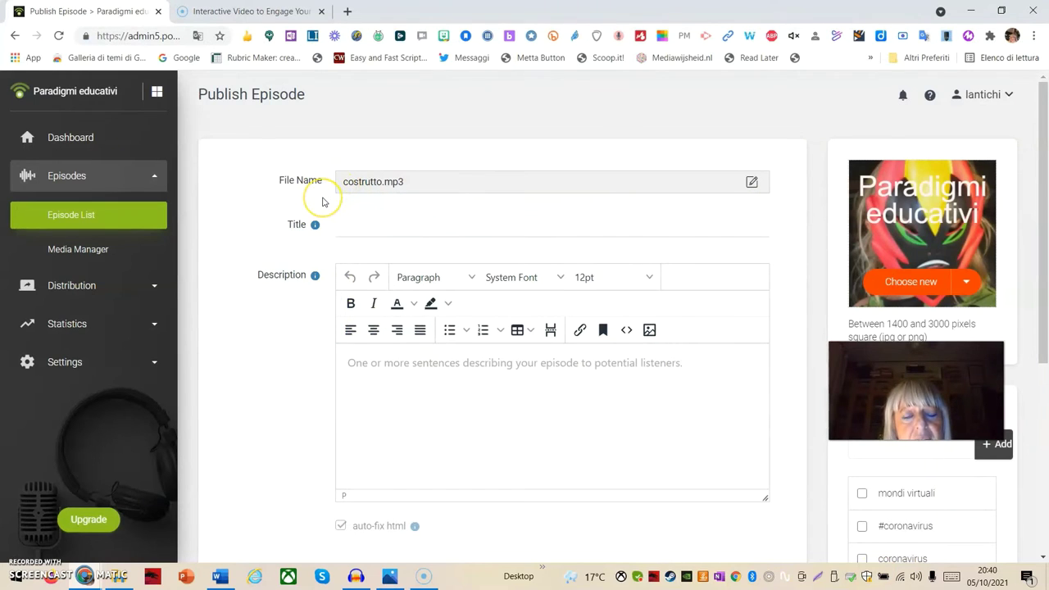
Step: Enter "Il Costrutto iim Psicologia" as the new episode's title
{"action": "left_click", "coordinate": [368, 227]}
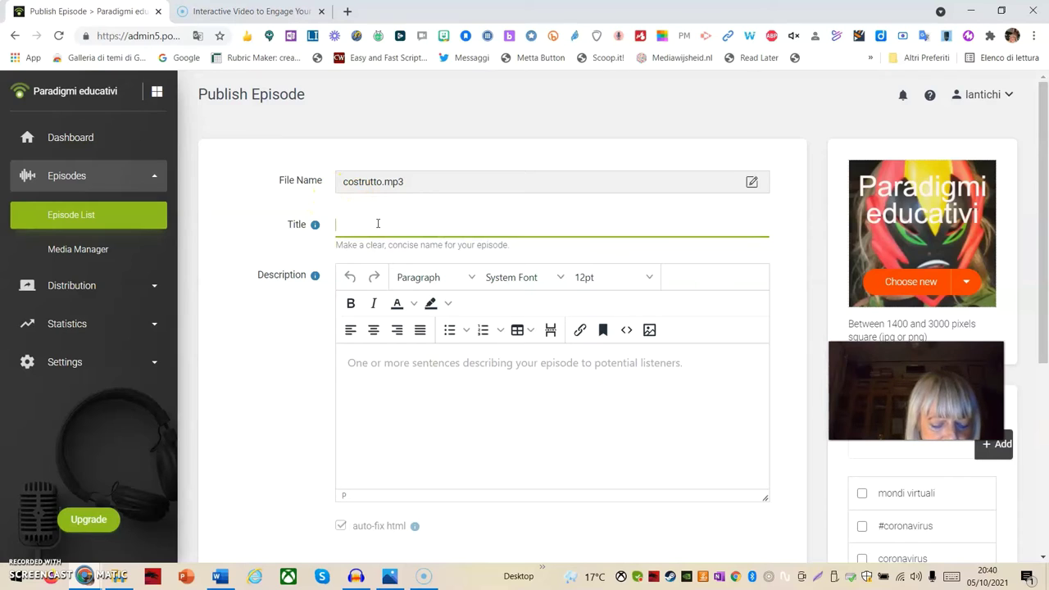
{"action": "type", "text": "Il Costrutto iim Psicologia"}
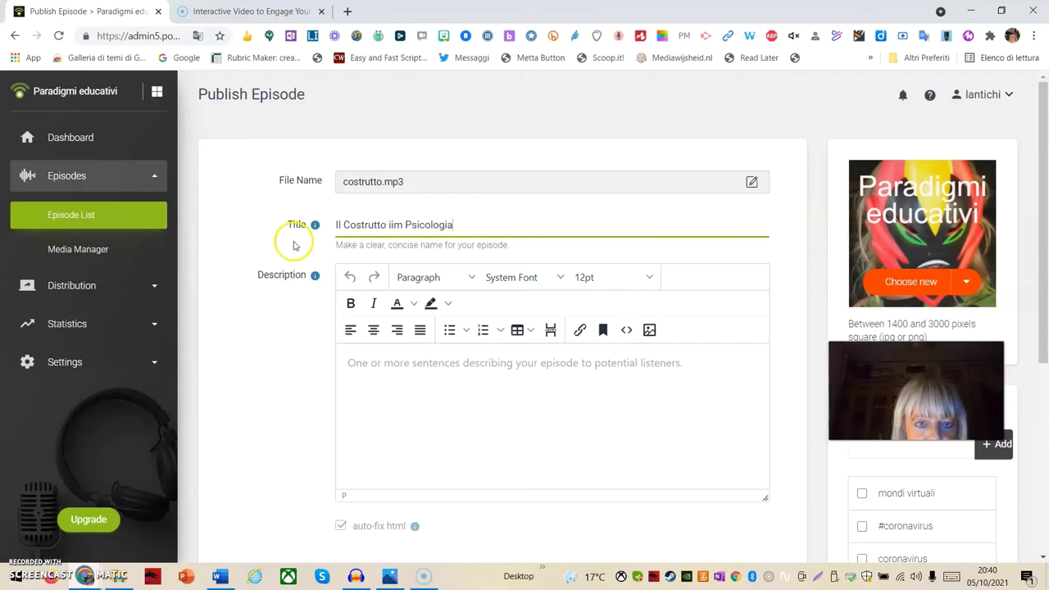
Step: Correct the episode title to "Il Costrutto im Psicologia" and enter "Una lezione di Psicologia" as its description
{"action": "left_click", "coordinate": [397, 225]}
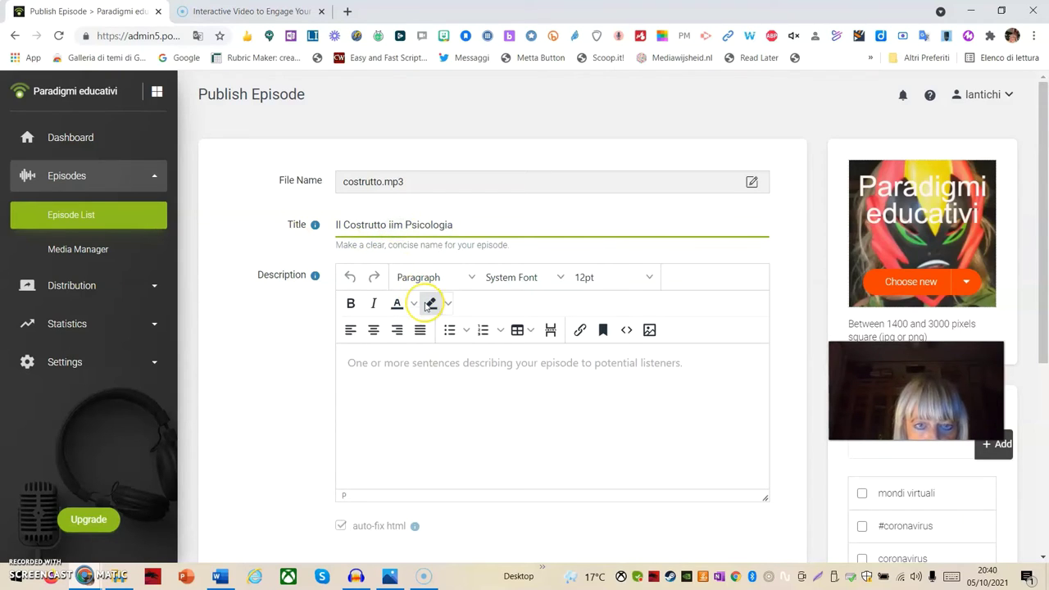
{"action": "key", "text": "BackSpace"}
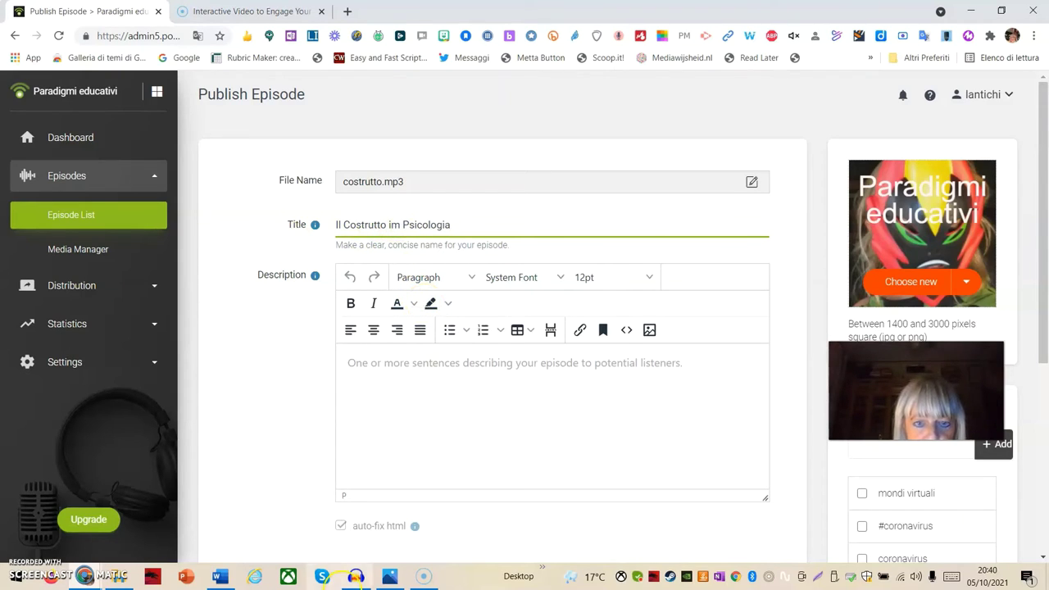
{"action": "left_click", "coordinate": [450, 364]}
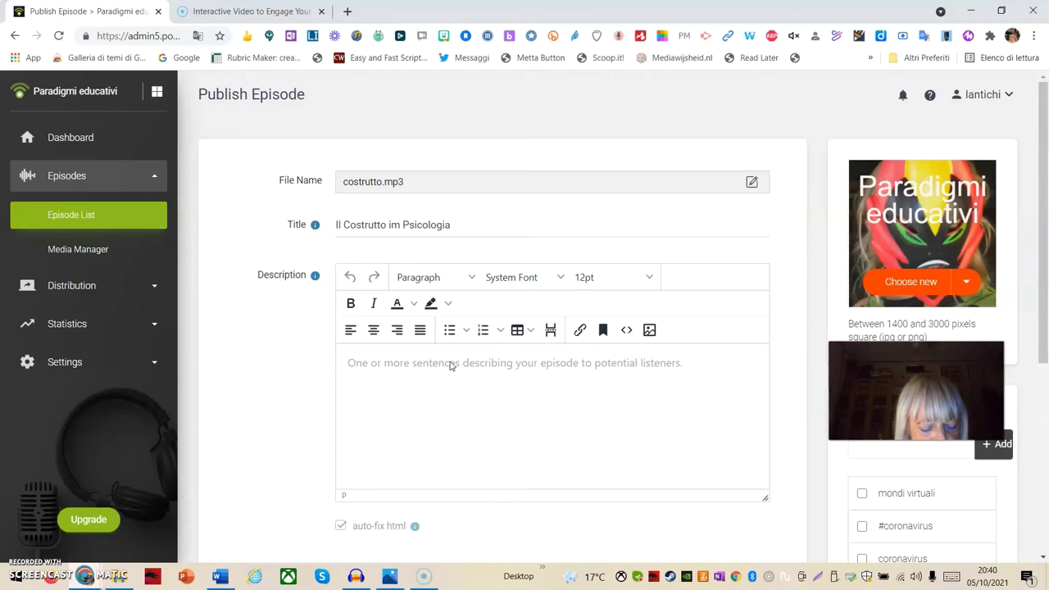
{"action": "type", "text": "Una lezione di Psicologia"}
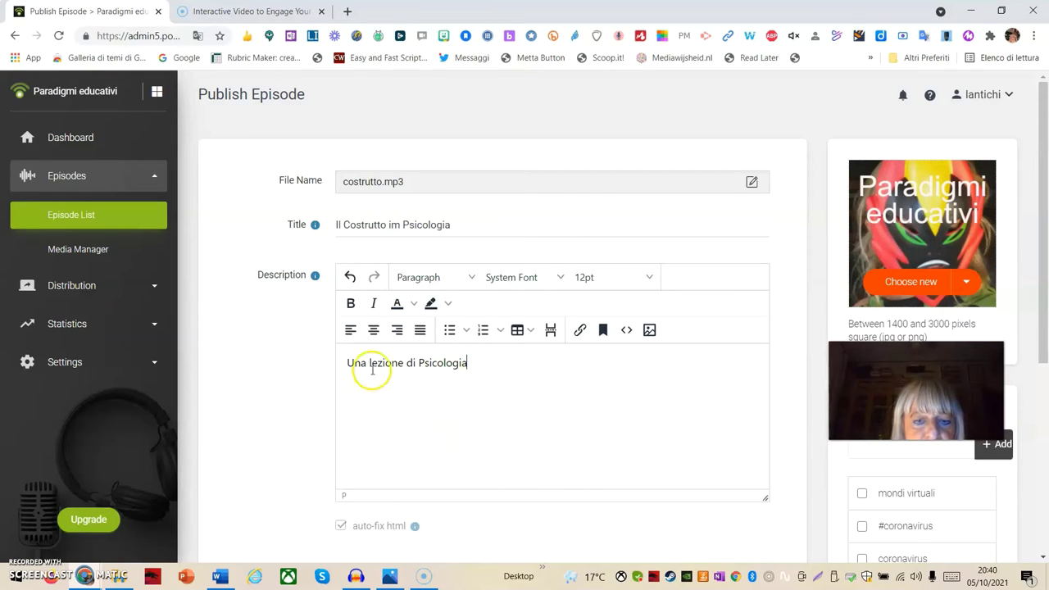
Step: Add a line break before the description text and insert the stored image altspace.jpg there with a width of 280
{"action": "left_click", "coordinate": [348, 361]}
{"action": "key", "text": "Return"}
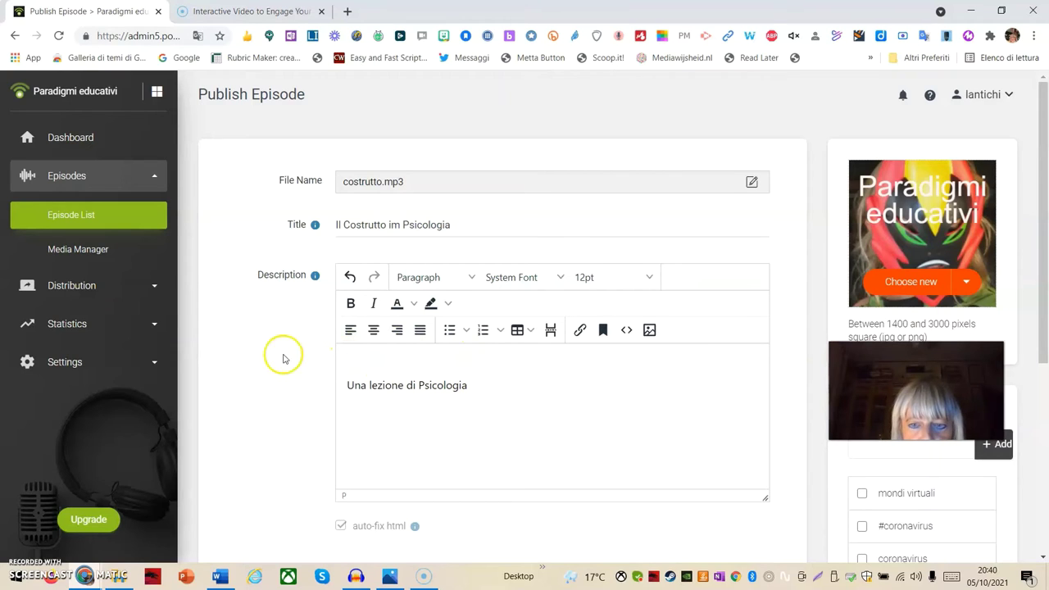
{"action": "left_click", "coordinate": [649, 332]}
{"action": "left_click", "coordinate": [648, 331]}
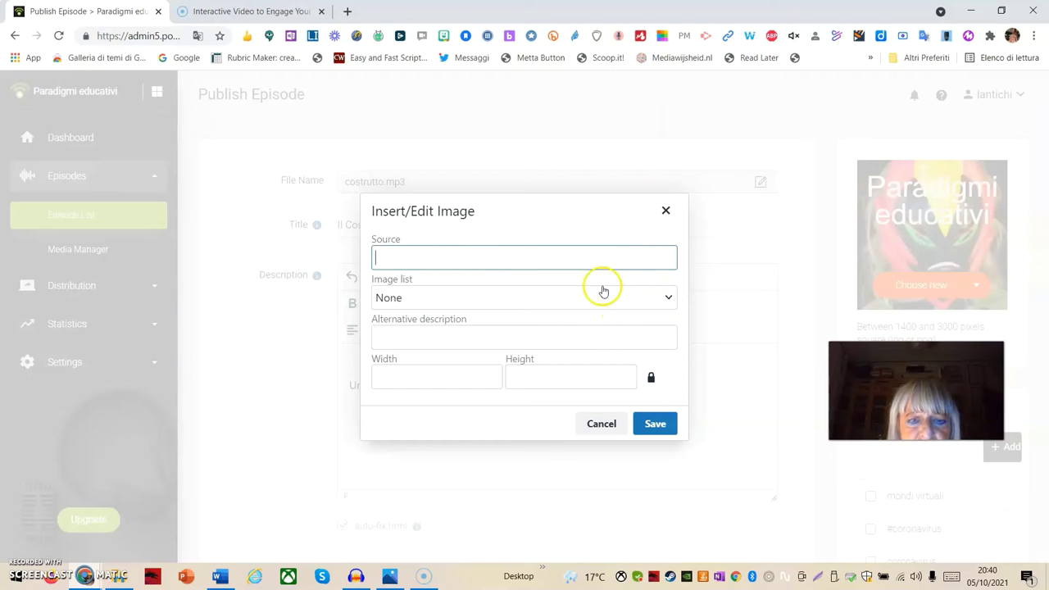
{"action": "left_click", "coordinate": [438, 248]}
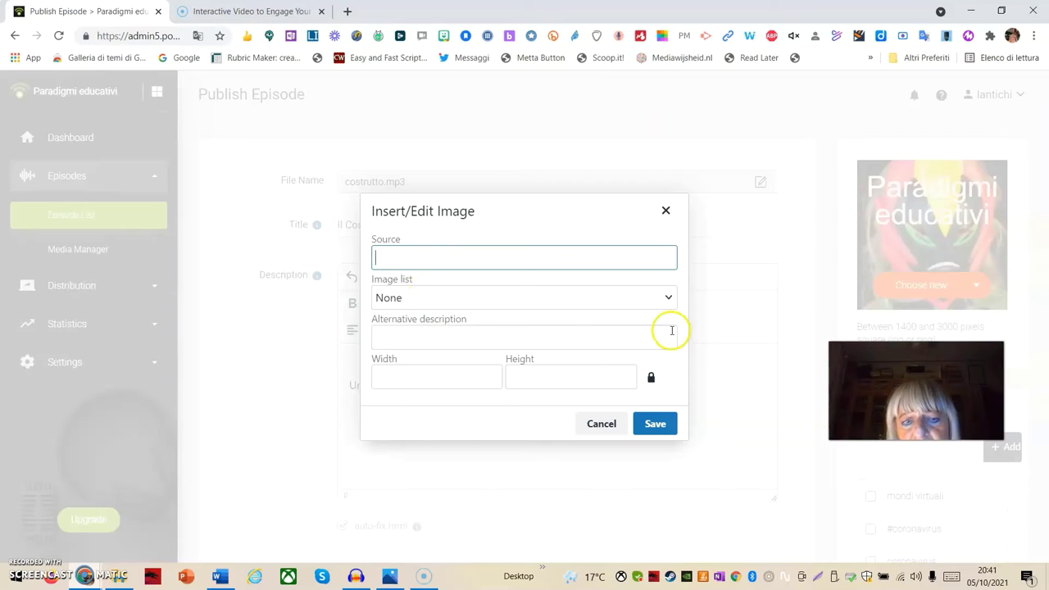
{"action": "left_click", "coordinate": [669, 300]}
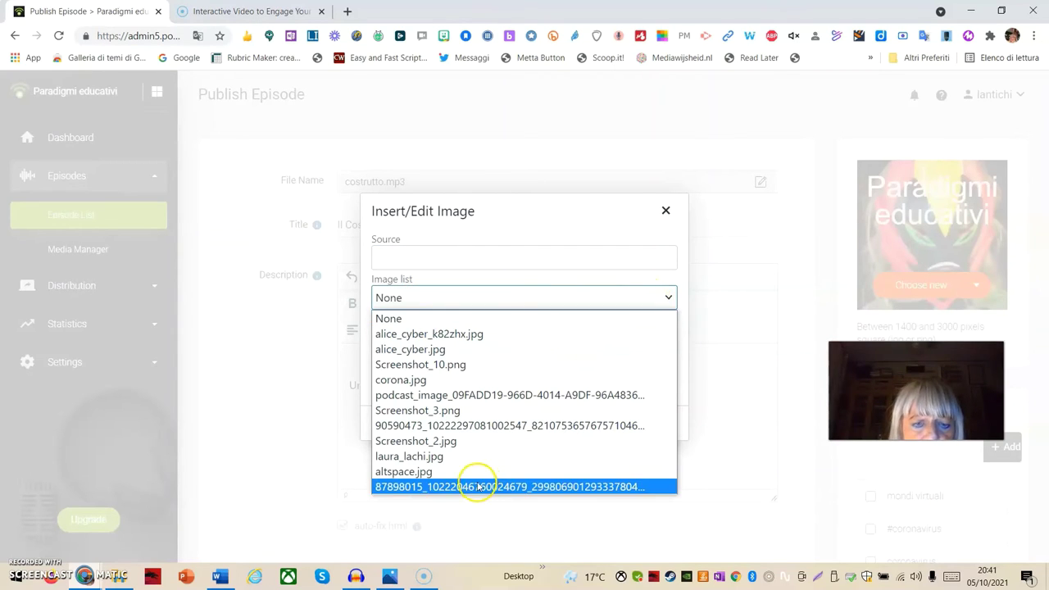
{"action": "left_click", "coordinate": [426, 472]}
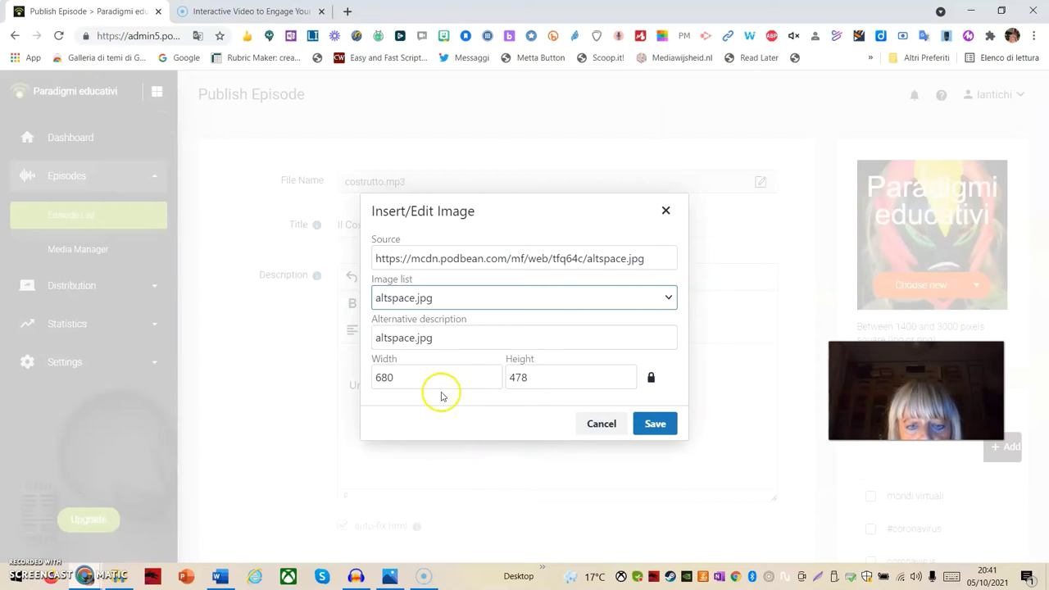
{"action": "left_click", "coordinate": [379, 378]}
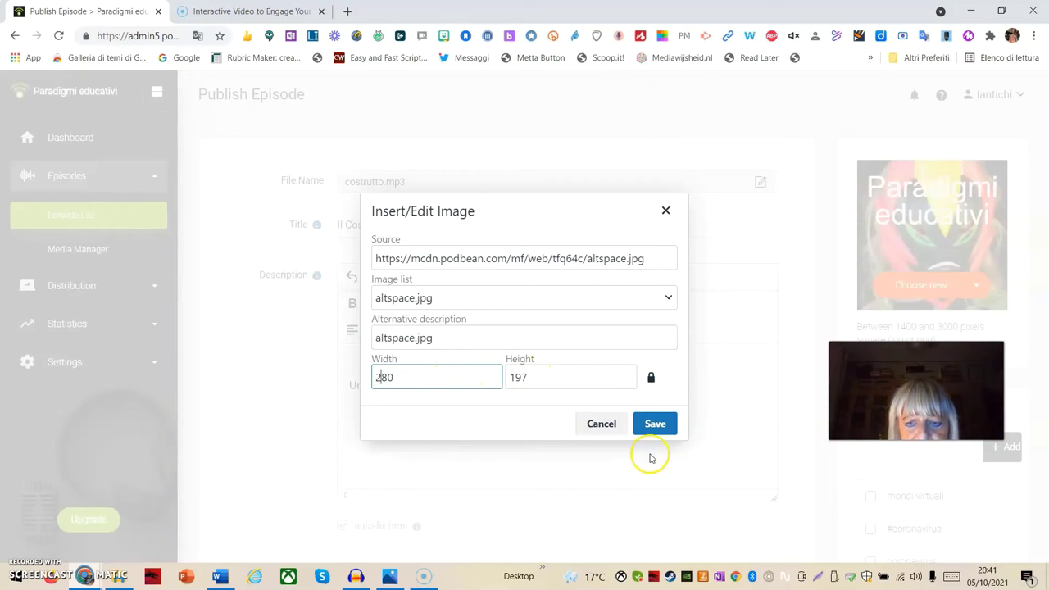
{"action": "left_click", "coordinate": [652, 425]}
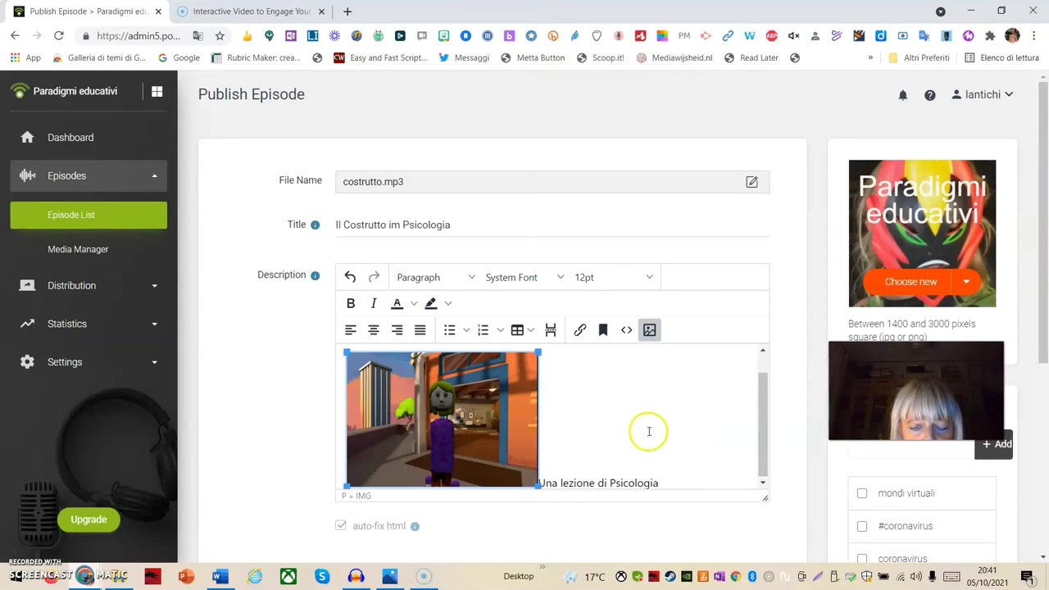
{"action": "left_click", "coordinate": [644, 435]}
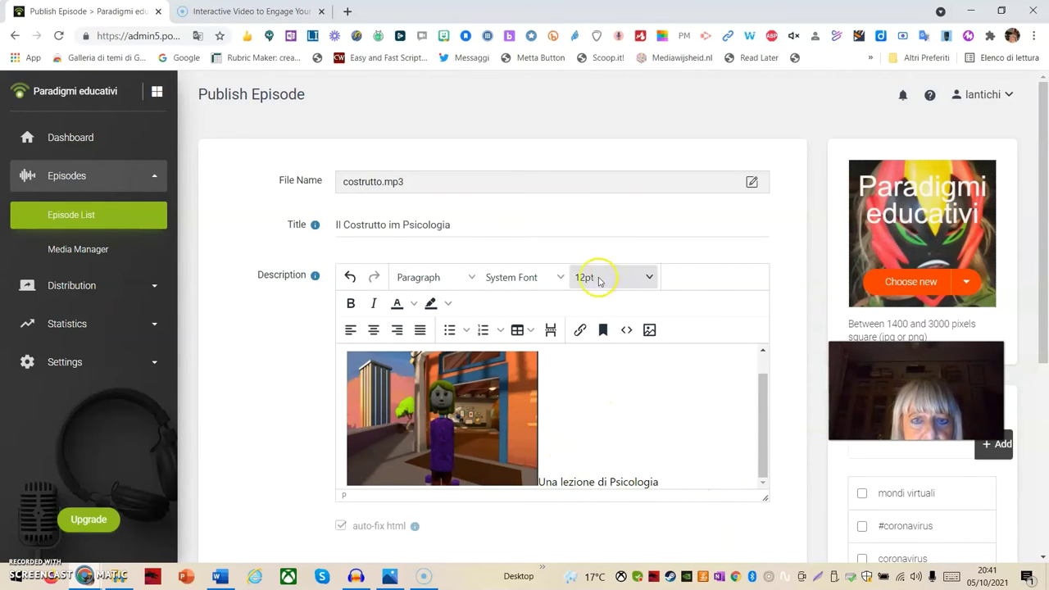
Step: Expand the additional episode settings and set the season number to 10 and the episode number to 7
{"action": "scroll", "coordinate": [795, 501], "scroll_direction": "down", "scroll_amount": 2}
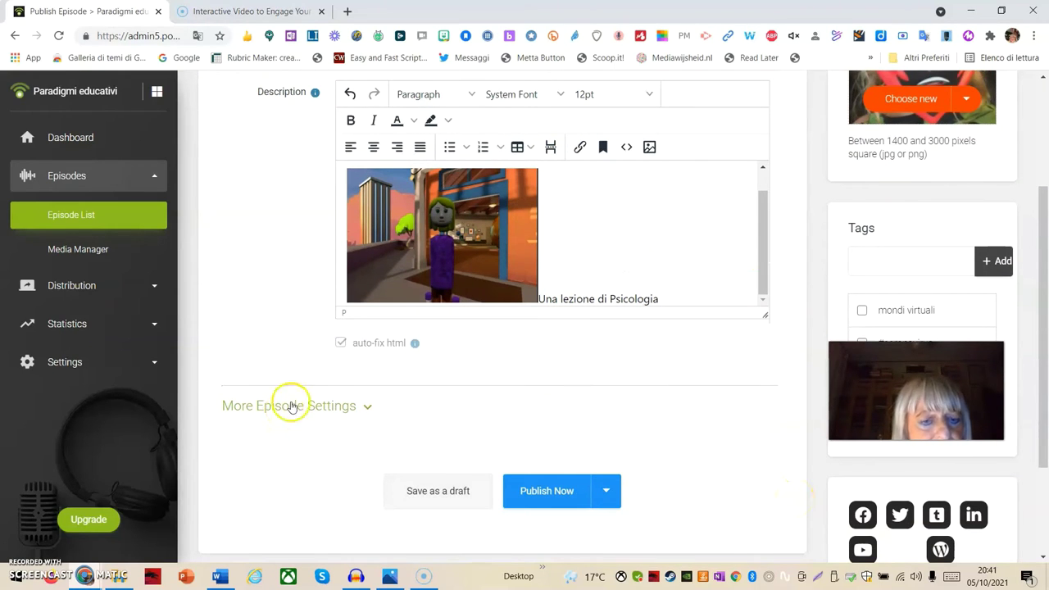
{"action": "left_click", "coordinate": [365, 409]}
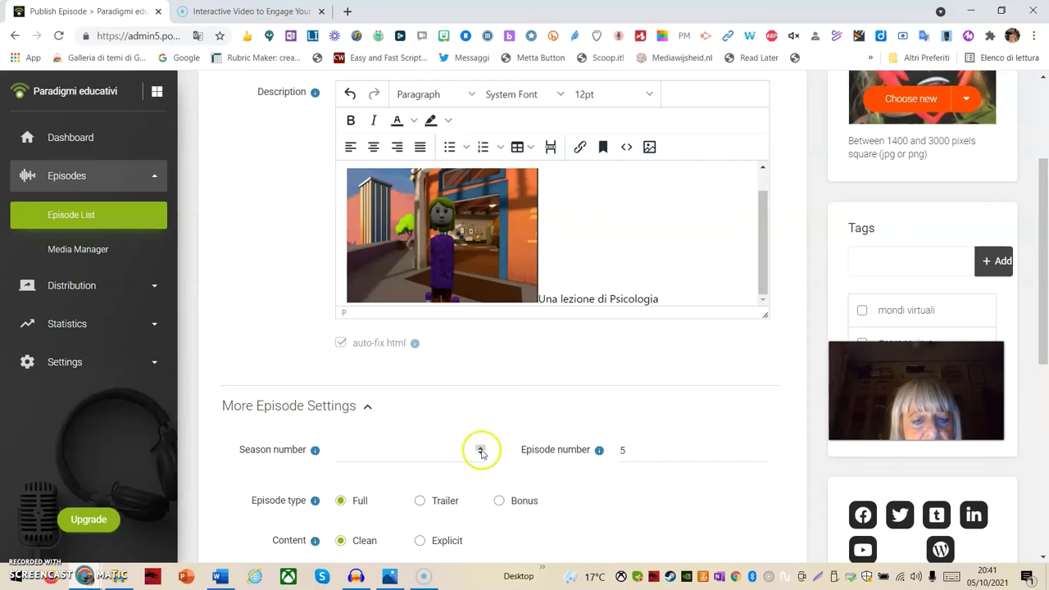
{"action": "left_click", "coordinate": [434, 457]}
{"action": "left_click", "coordinate": [427, 455]}
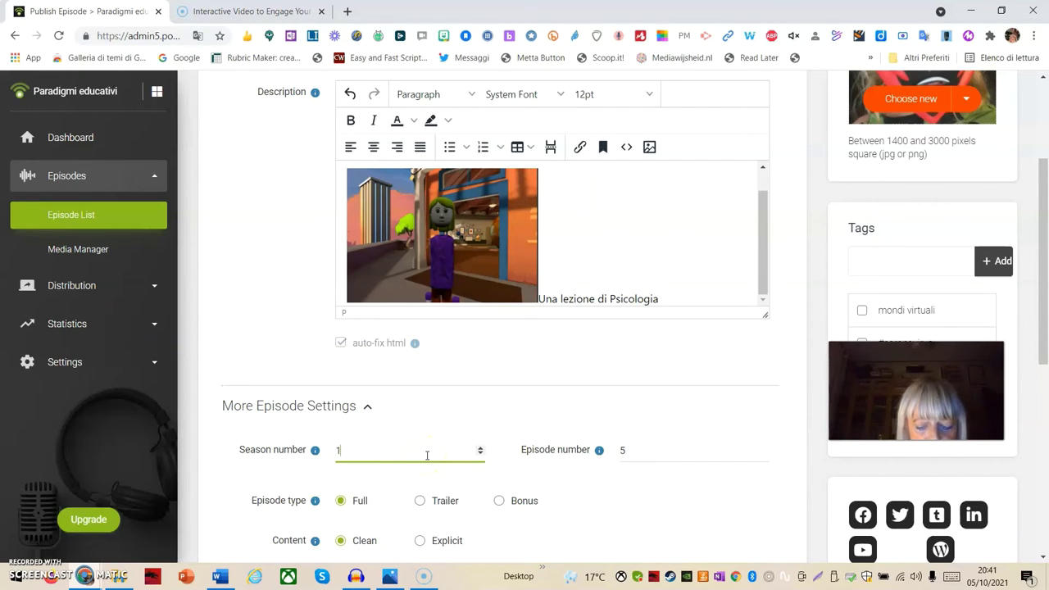
{"action": "double_click", "coordinate": [627, 451]}
{"action": "mouse_move", "coordinate": [600, 458]}
{"action": "left_click", "coordinate": [624, 477]}
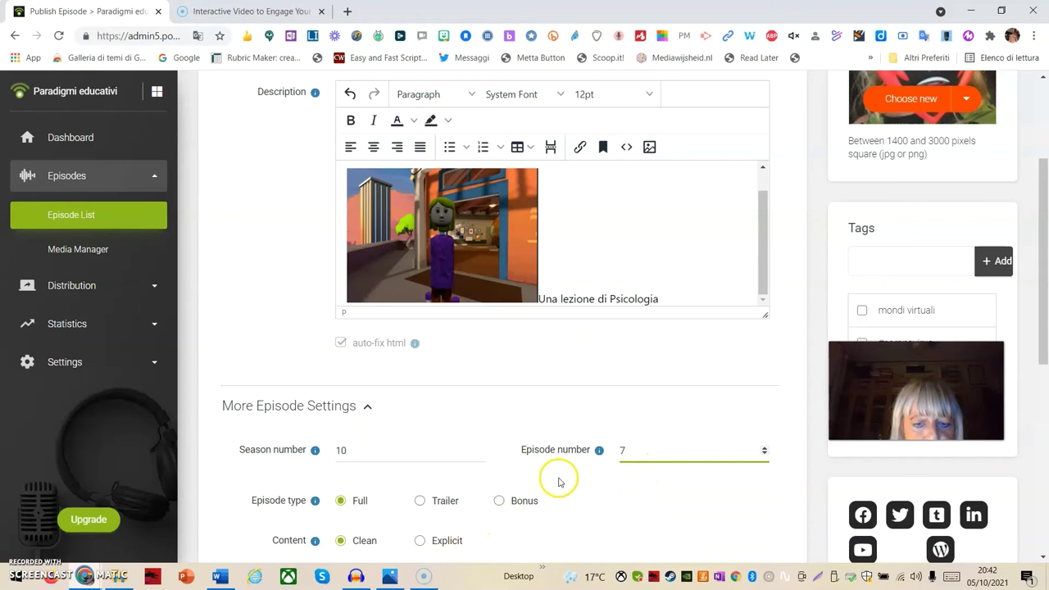
Step: Enter "Conoscere il Costrutto" as the episode's summary
{"action": "scroll", "coordinate": [573, 479], "scroll_direction": "down", "scroll_amount": 2}
{"action": "scroll", "coordinate": [559, 482], "scroll_direction": "down", "scroll_amount": 1}
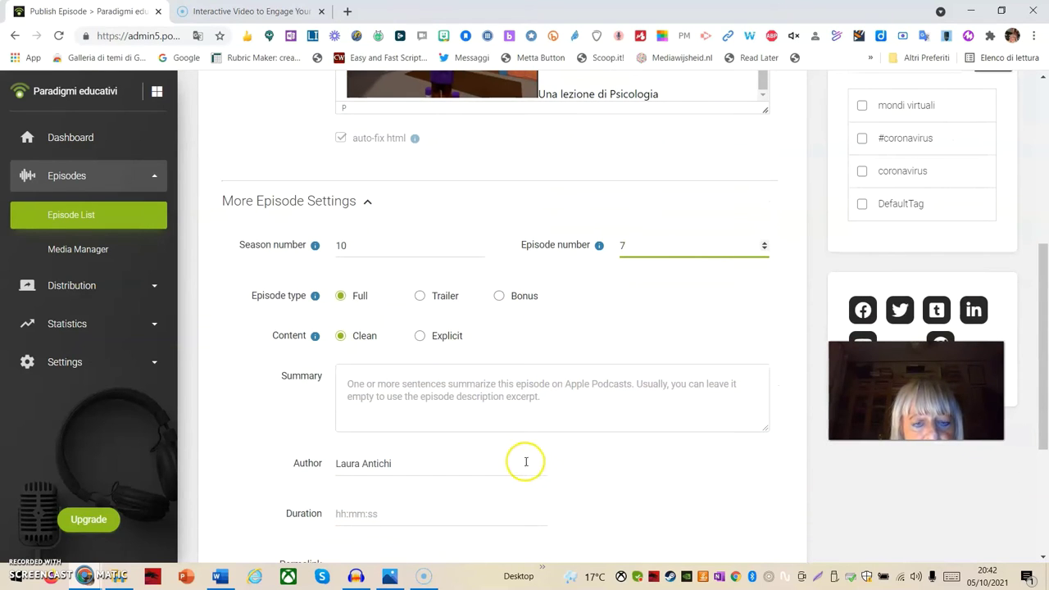
{"action": "left_click", "coordinate": [544, 397]}
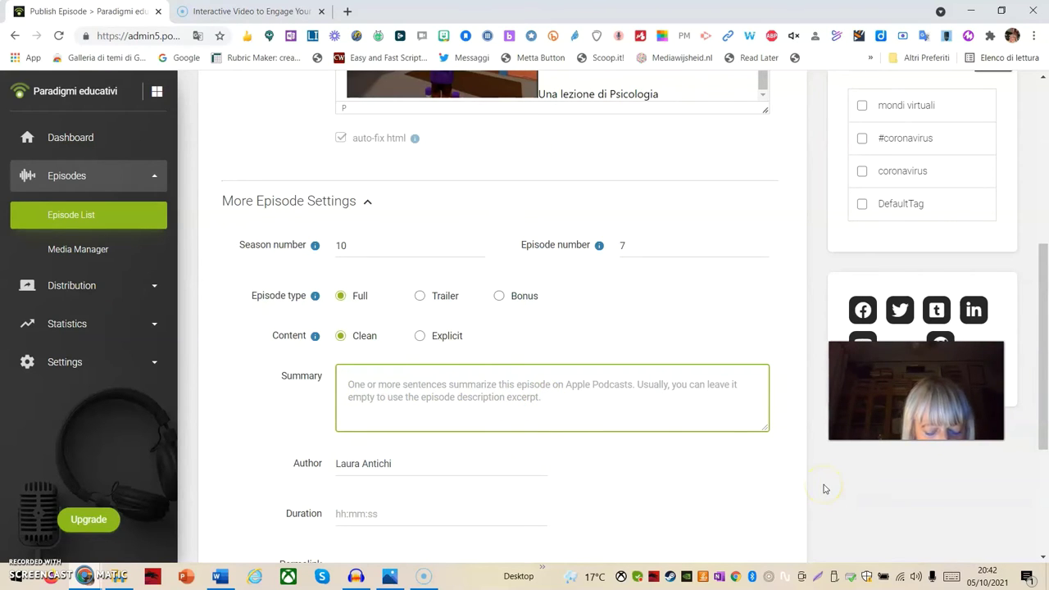
{"action": "type", "text": "Conoscere il Costrutto"}
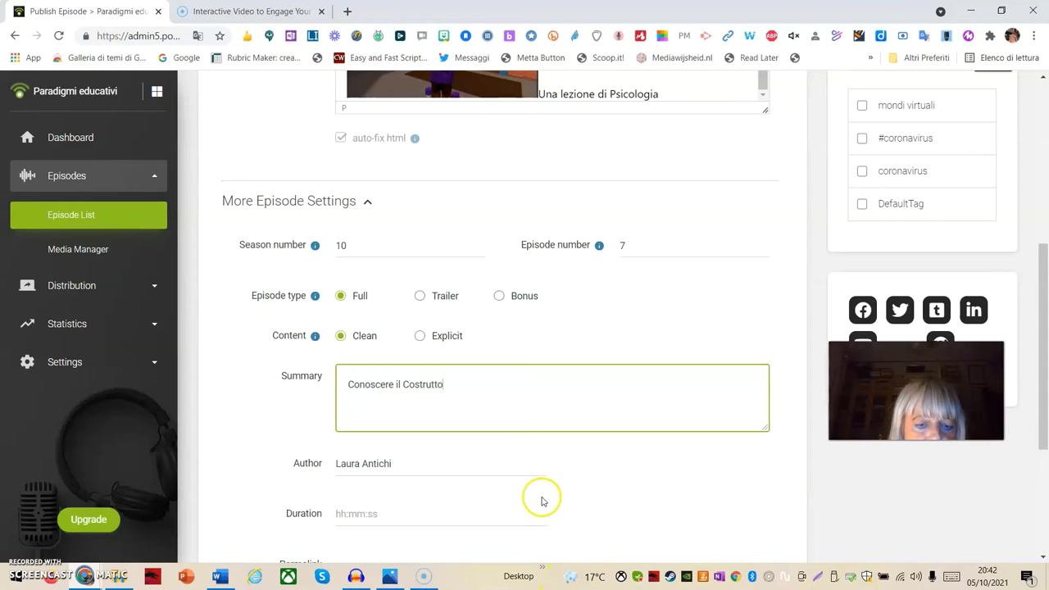
Step: Try to schedule the episode instead of publishing it immediately, and dismiss the upgrade offer
{"action": "scroll", "coordinate": [493, 503], "scroll_direction": "down", "scroll_amount": 3}
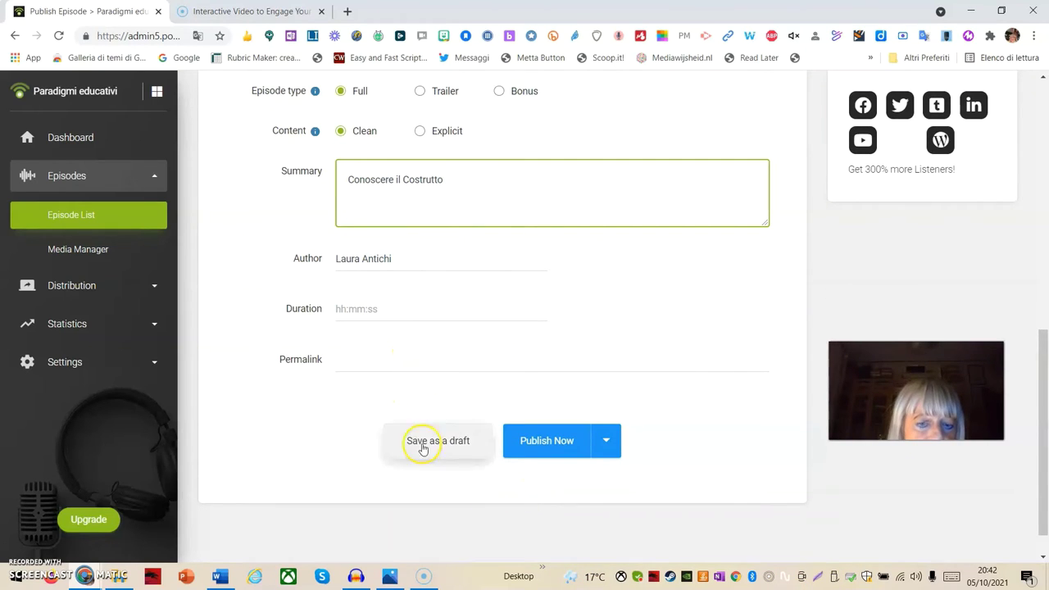
{"action": "left_click", "coordinate": [562, 451]}
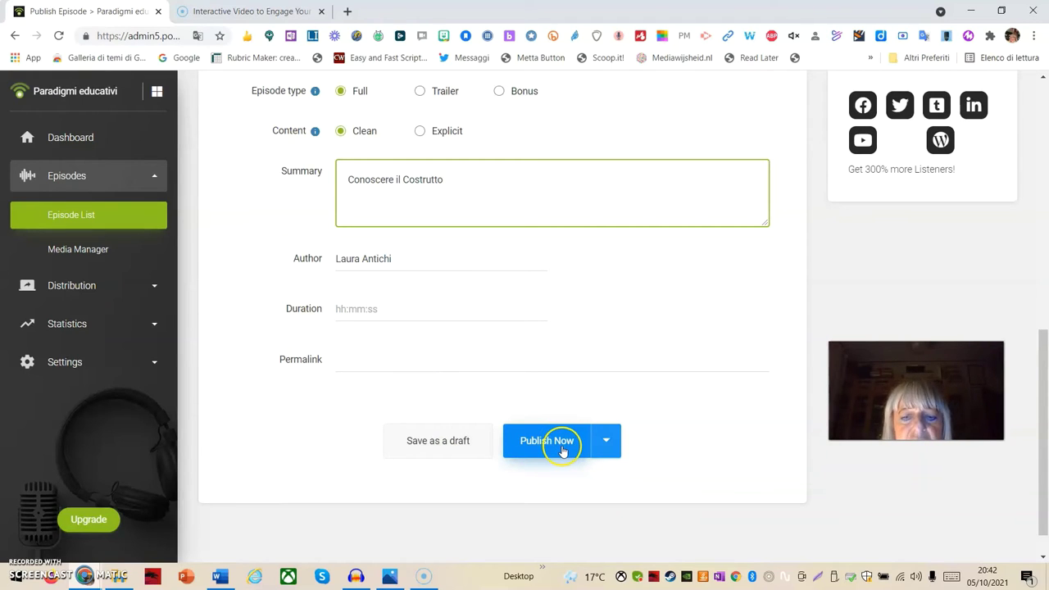
{"action": "left_click", "coordinate": [611, 440]}
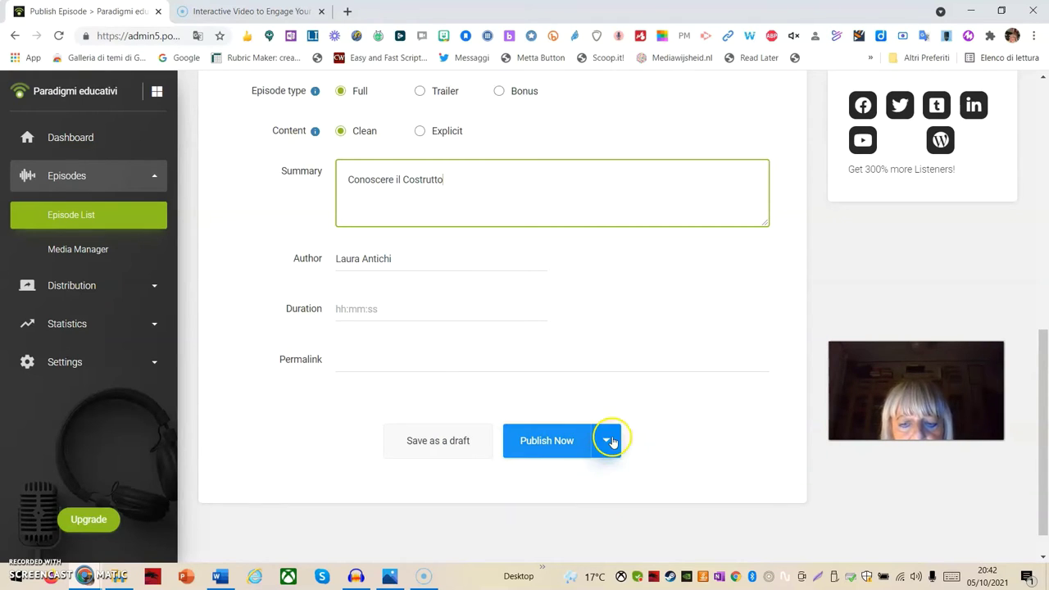
{"action": "left_click", "coordinate": [563, 523]}
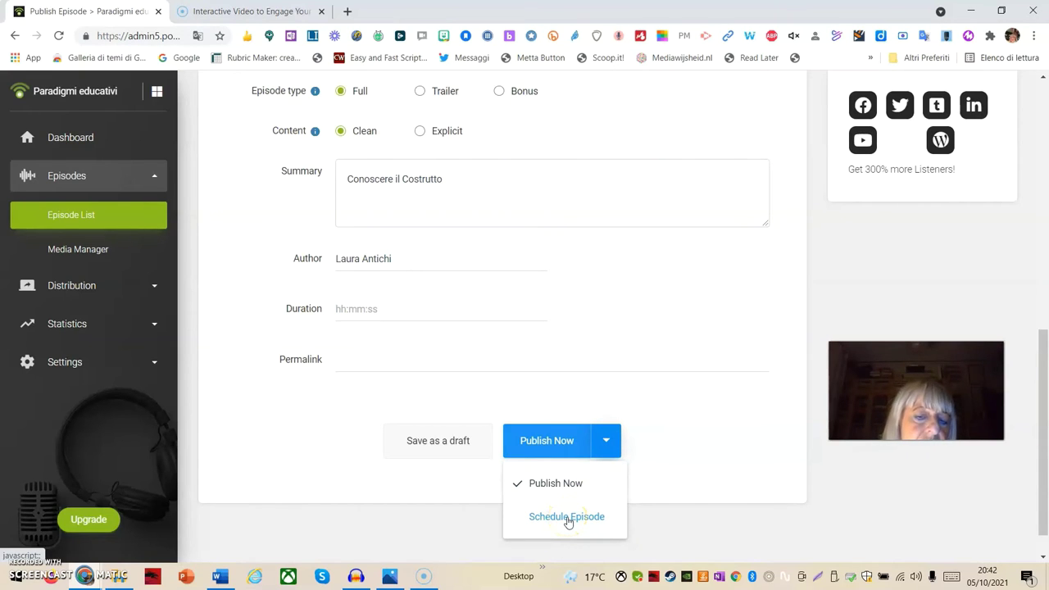
{"action": "left_click", "coordinate": [568, 524]}
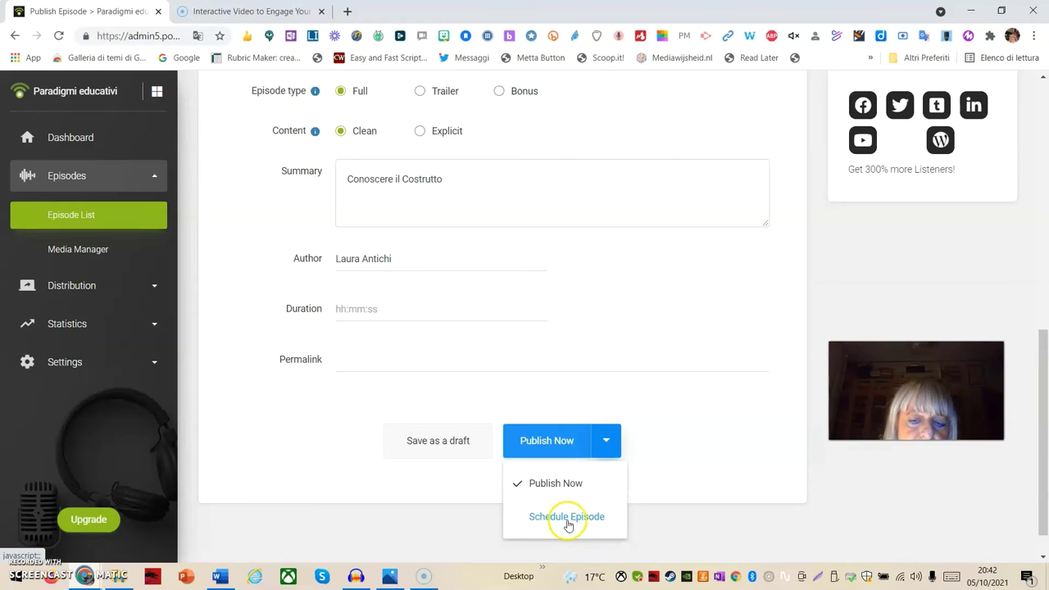
{"action": "left_click", "coordinate": [568, 524]}
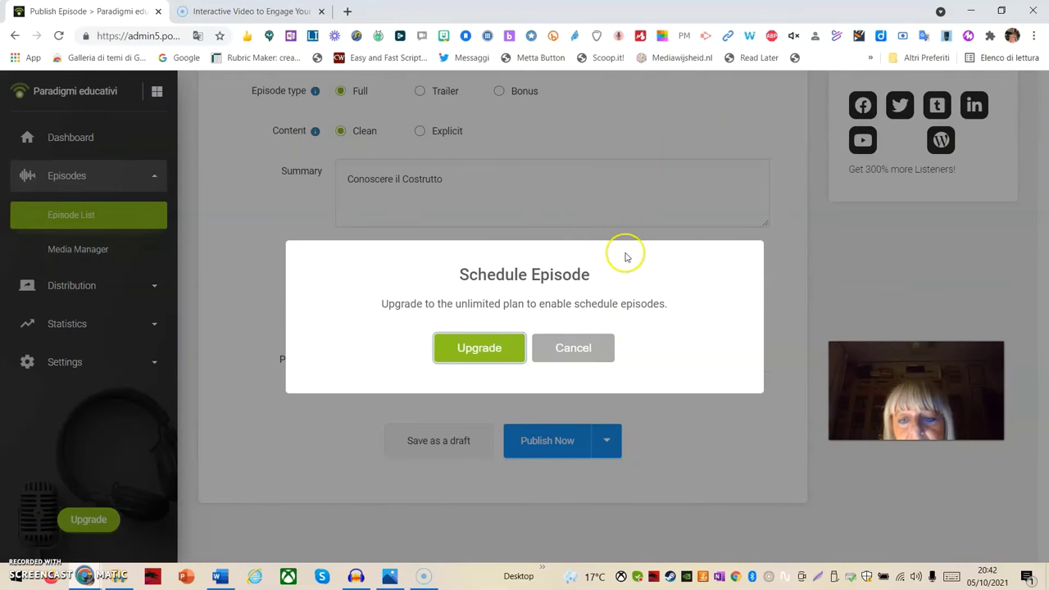
{"action": "left_click", "coordinate": [586, 351]}
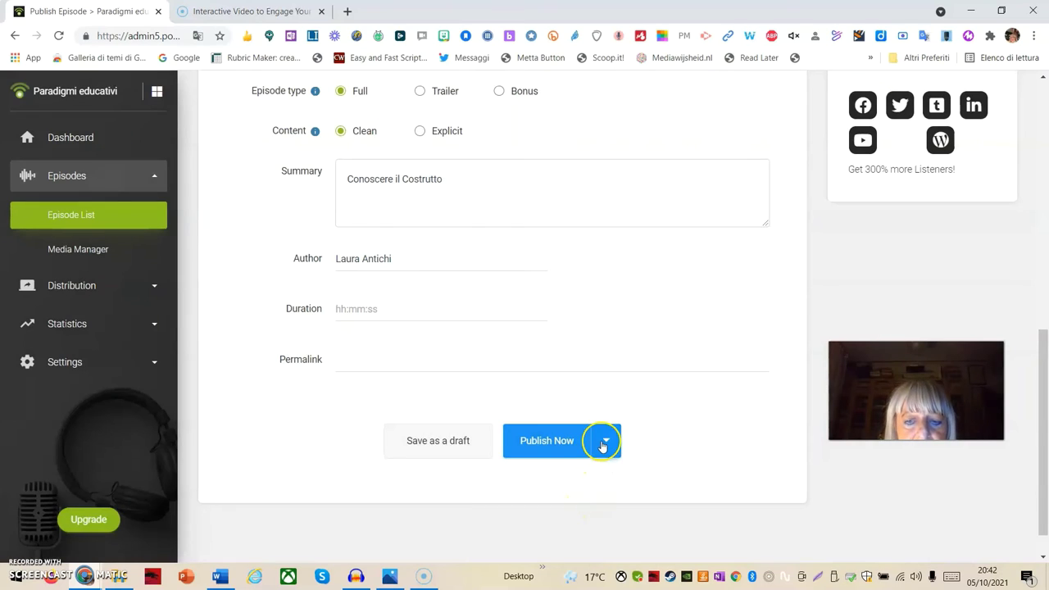
Step: Publish the episode immediately
{"action": "left_click", "coordinate": [606, 442]}
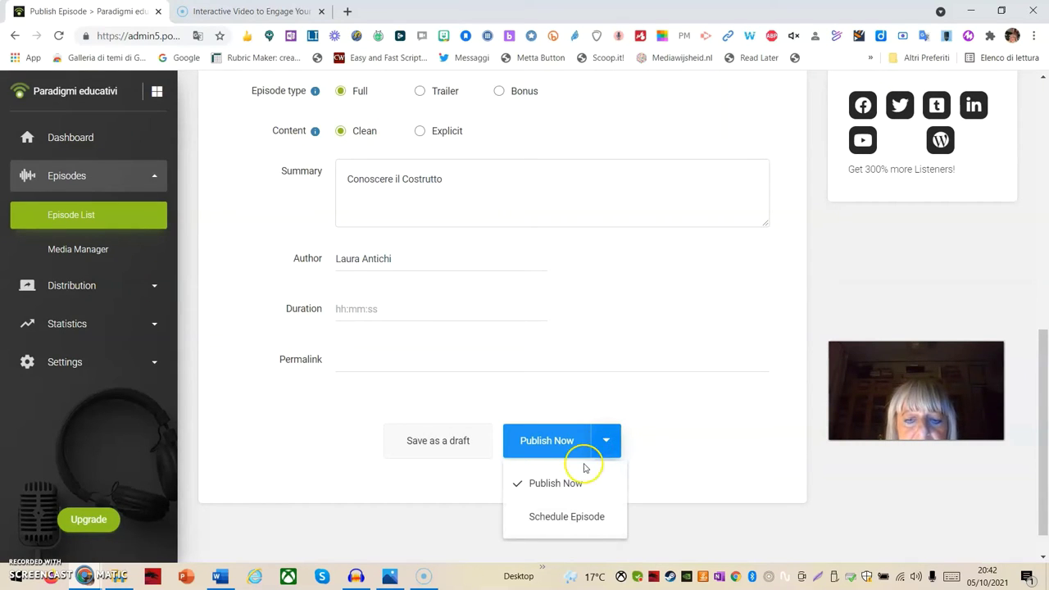
{"action": "left_click", "coordinate": [560, 443]}
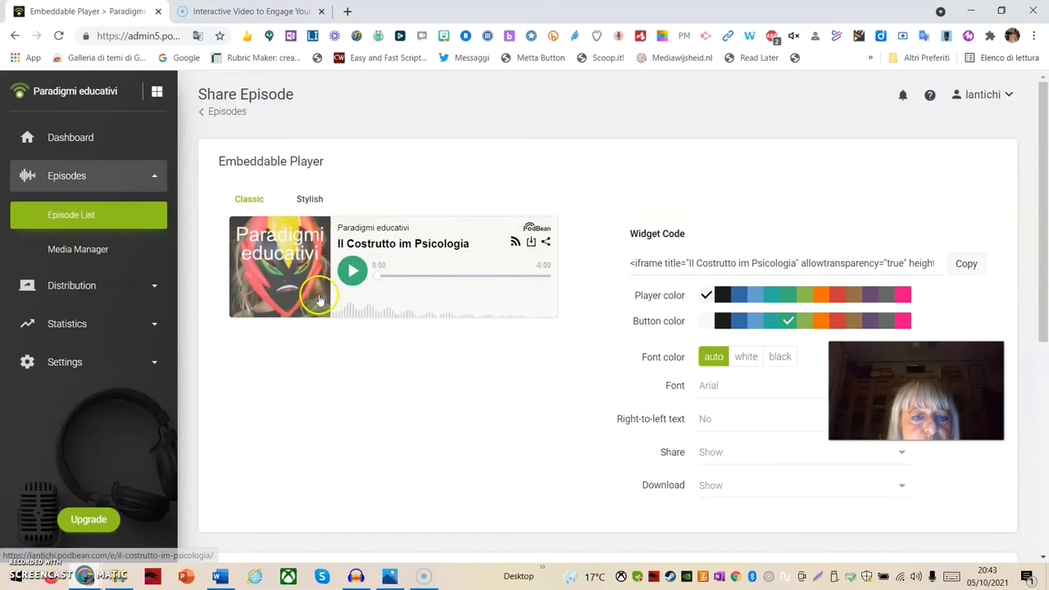
Step: Open the published episode's public page through the embeddable player's cover image and look through the page
{"action": "left_click", "coordinate": [380, 281]}
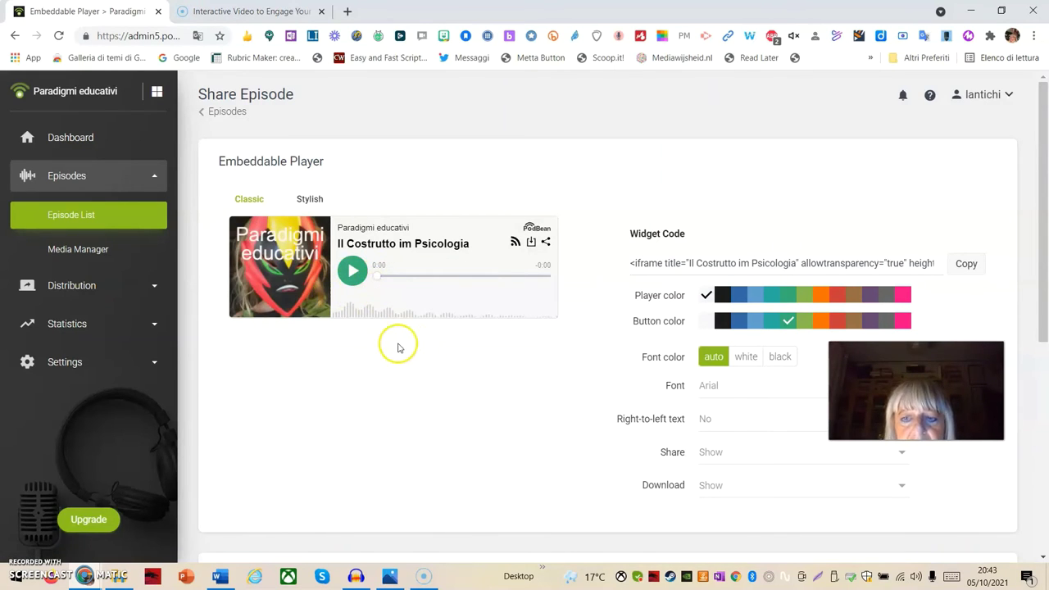
{"action": "left_click", "coordinate": [286, 296]}
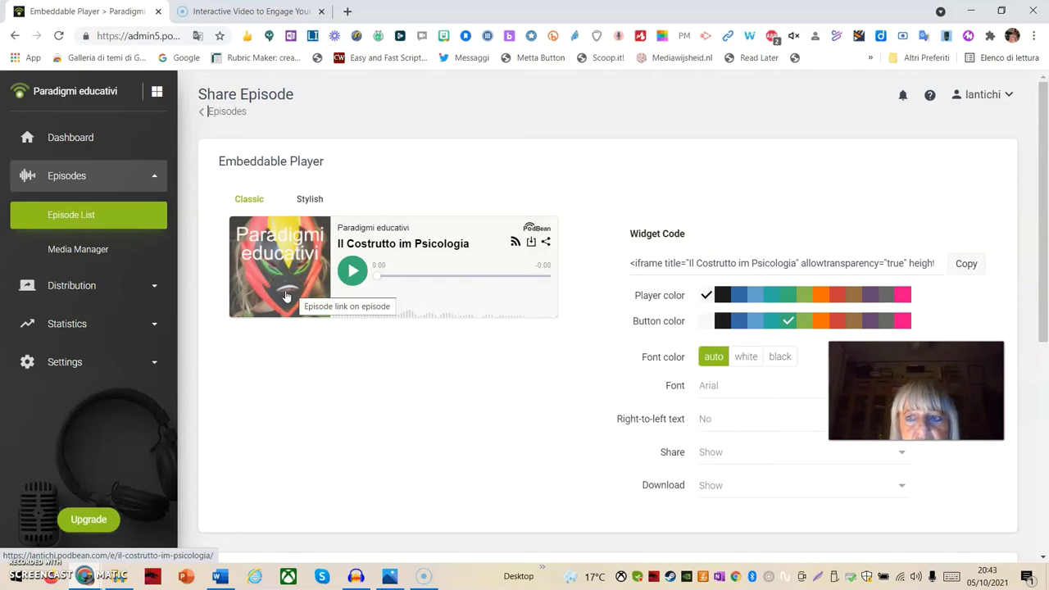
{"action": "left_click", "coordinate": [286, 296]}
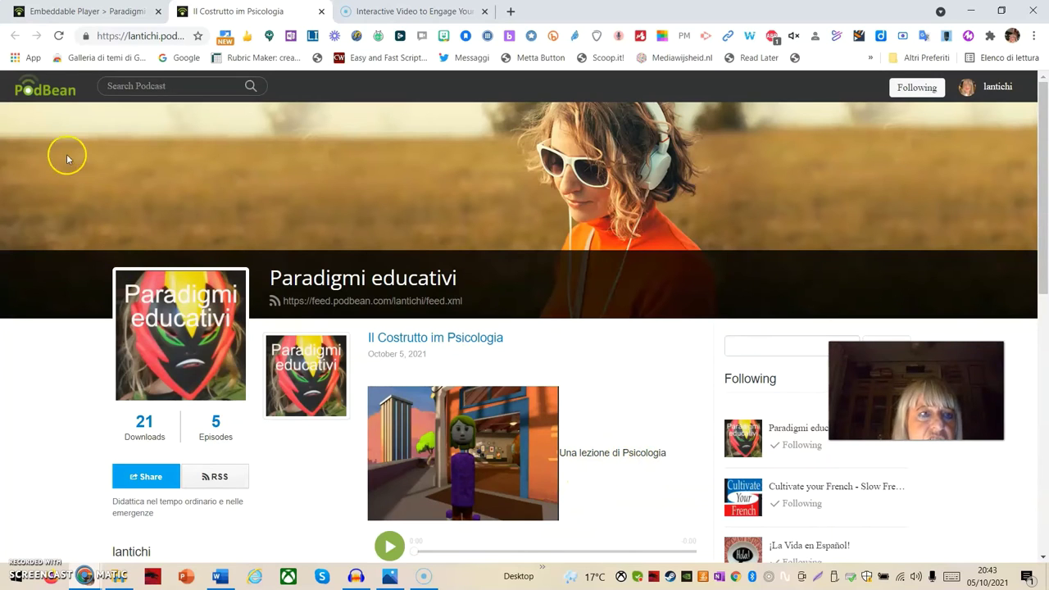
{"action": "scroll", "coordinate": [311, 403], "scroll_direction": "down", "scroll_amount": 3}
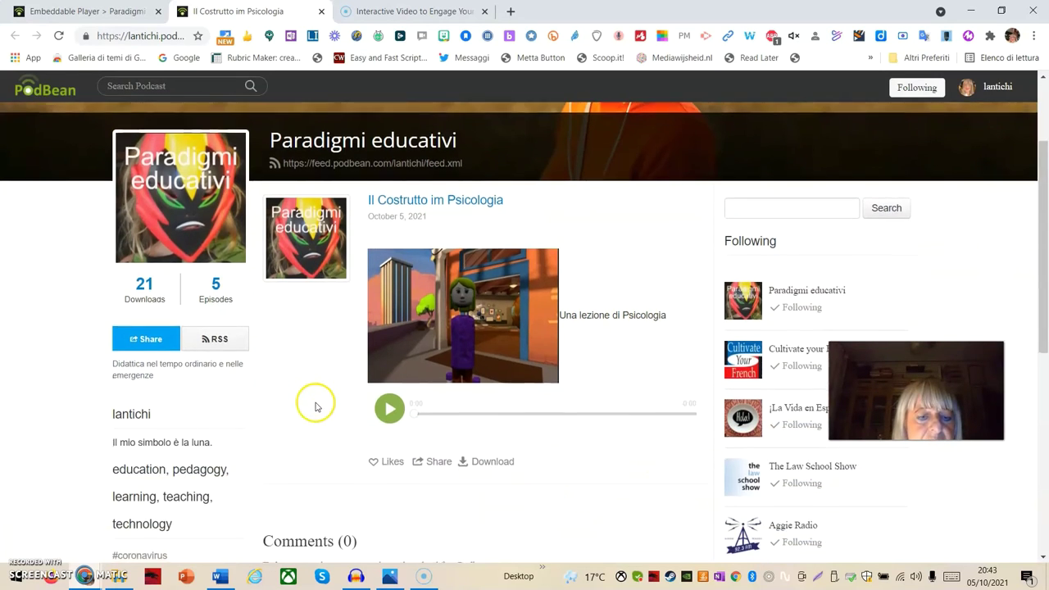
{"action": "scroll", "coordinate": [316, 405], "scroll_direction": "up", "scroll_amount": 2}
{"action": "scroll", "coordinate": [315, 405], "scroll_direction": "up", "scroll_amount": 1}
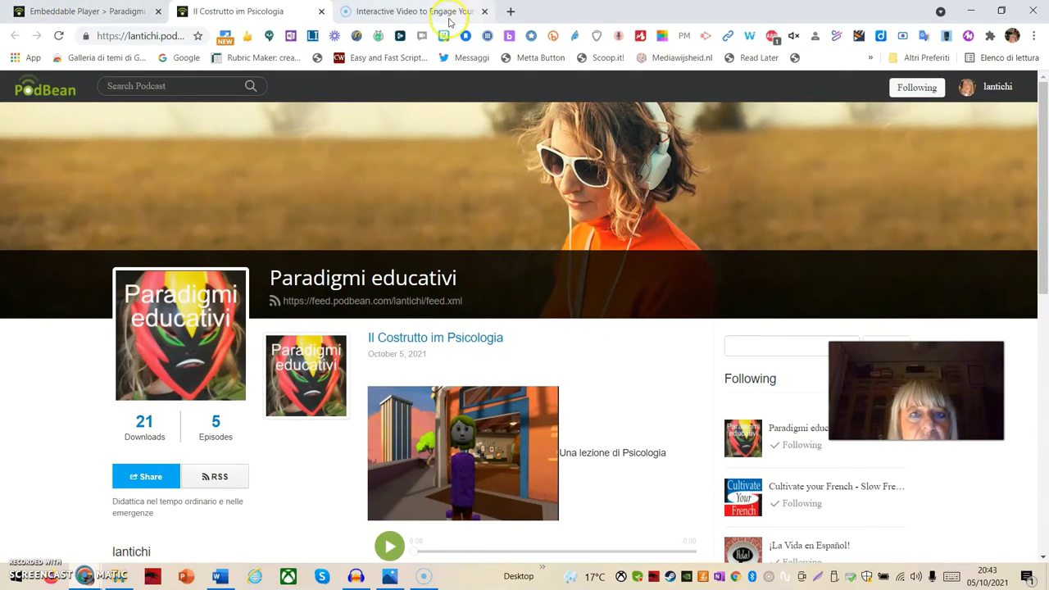
Step: Return to the Share Episode page and set the embeddable player's button color to red
{"action": "left_click", "coordinate": [136, 14]}
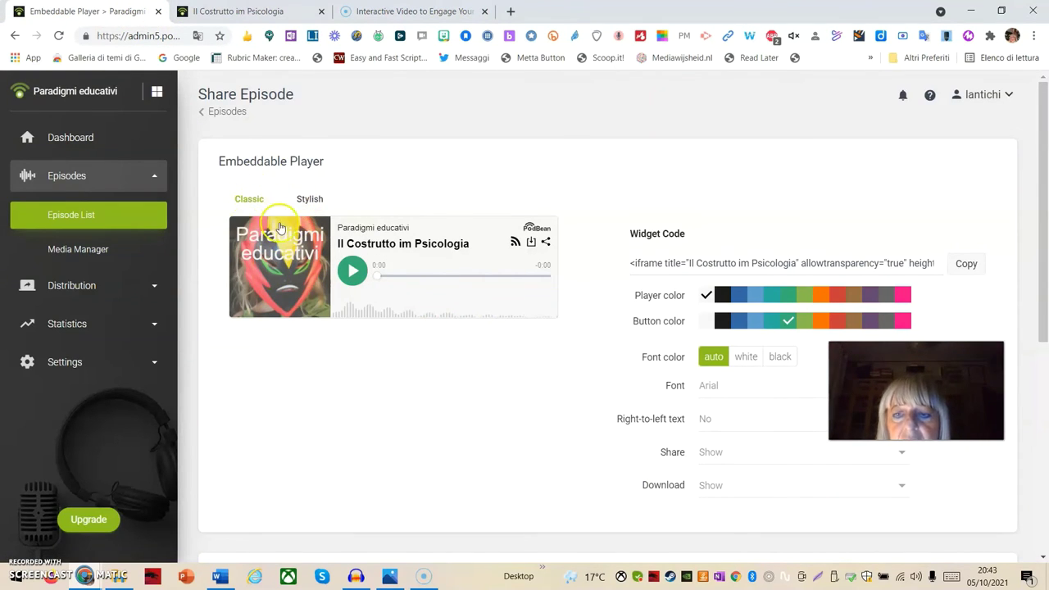
{"action": "left_click", "coordinate": [838, 321]}
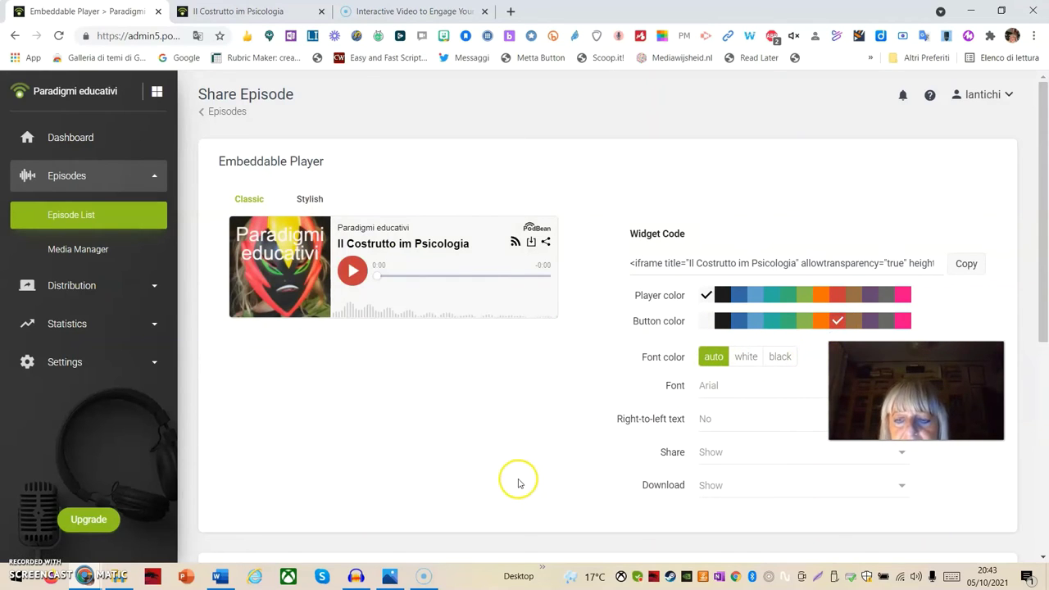
Step: Look through the Share Episode page: the player options, the social network share buttons, and the download, episode and share URLs
{"action": "scroll", "coordinate": [742, 439], "scroll_direction": "down", "scroll_amount": 3}
{"action": "scroll", "coordinate": [748, 432], "scroll_direction": "down", "scroll_amount": 1}
{"action": "scroll", "coordinate": [748, 429], "scroll_direction": "up", "scroll_amount": 3}
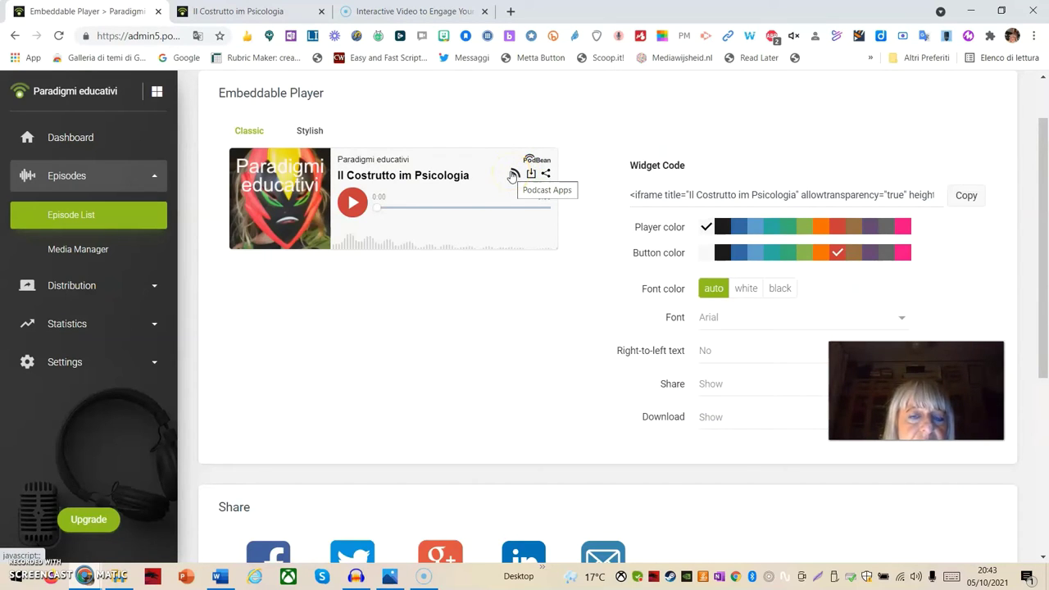
{"action": "scroll", "coordinate": [426, 545], "scroll_direction": "down", "scroll_amount": 2}
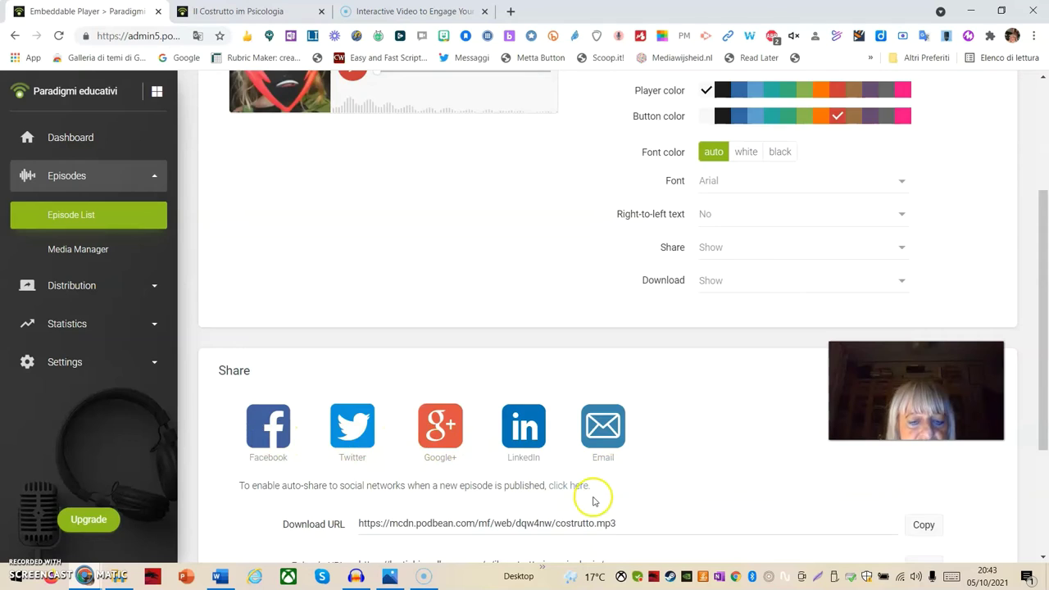
{"action": "scroll", "coordinate": [595, 498], "scroll_direction": "down", "scroll_amount": 2}
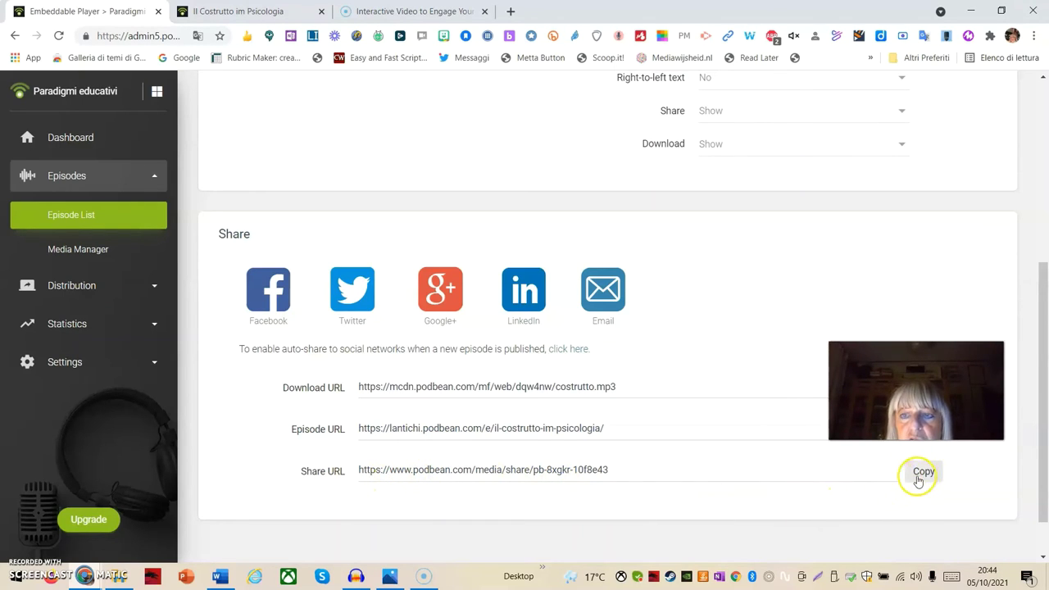
{"action": "scroll", "coordinate": [669, 456], "scroll_direction": "down", "scroll_amount": 1}
{"action": "scroll", "coordinate": [632, 433], "scroll_direction": "up", "scroll_amount": 5}
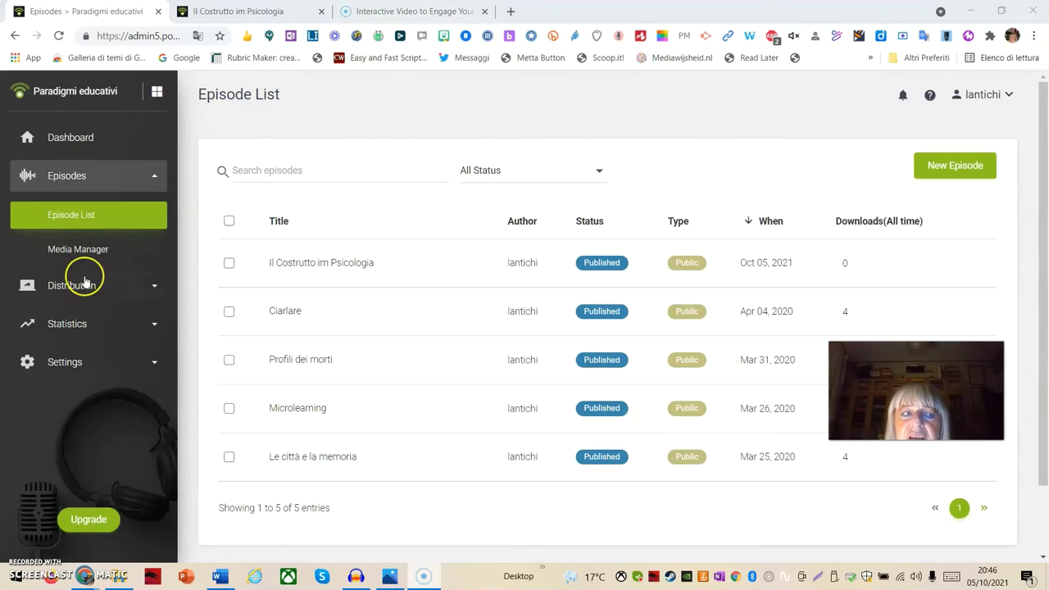
Step: Open the newest episode from the episode list for editing and correct its title to "Il Costrutto in Psicologia"
{"action": "mouse_move", "coordinate": [321, 283]}
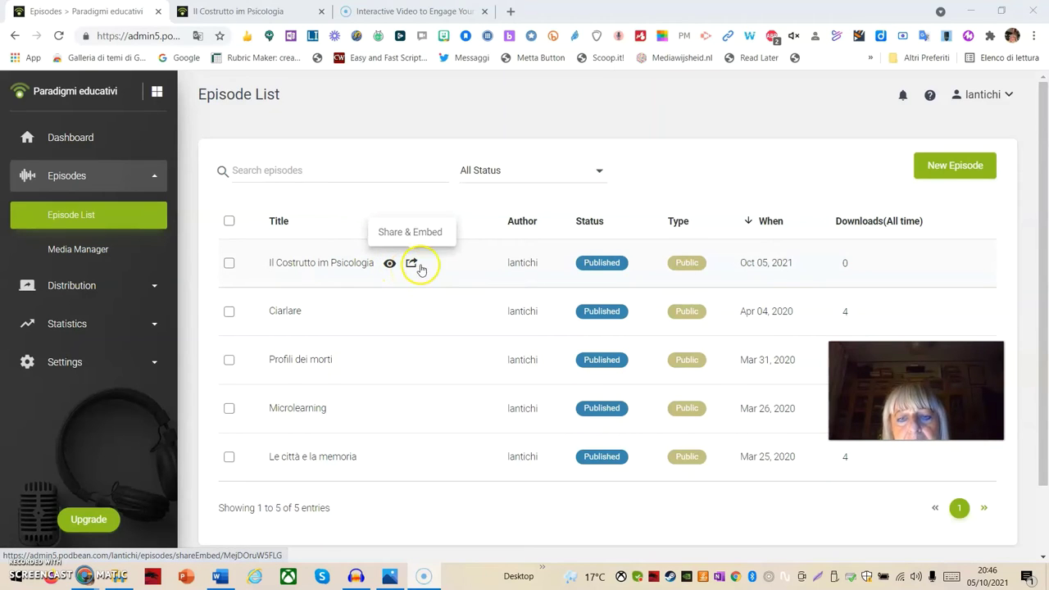
{"action": "left_click", "coordinate": [601, 269]}
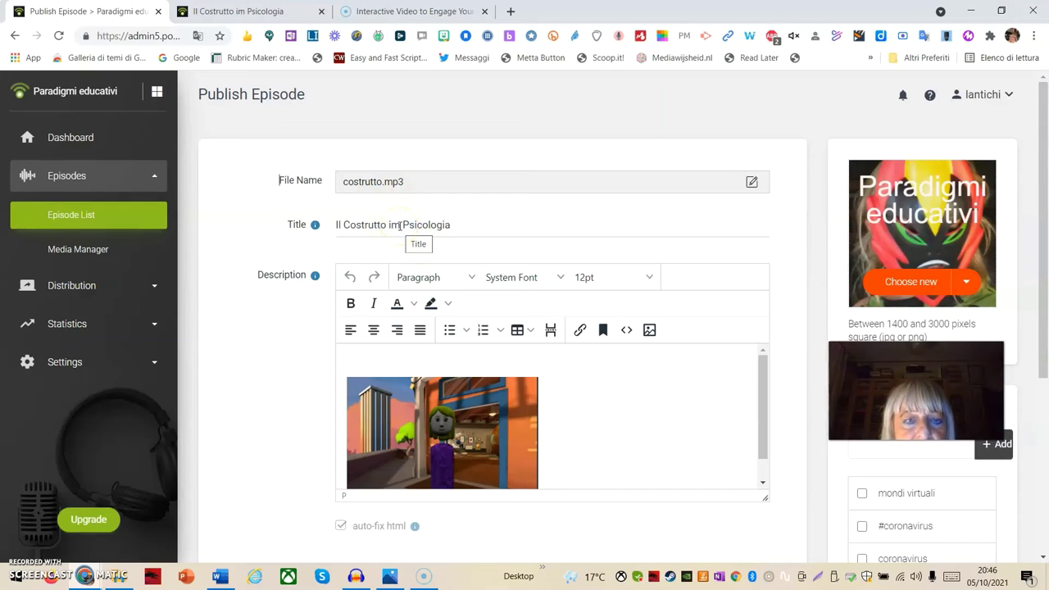
{"action": "left_click", "coordinate": [400, 226]}
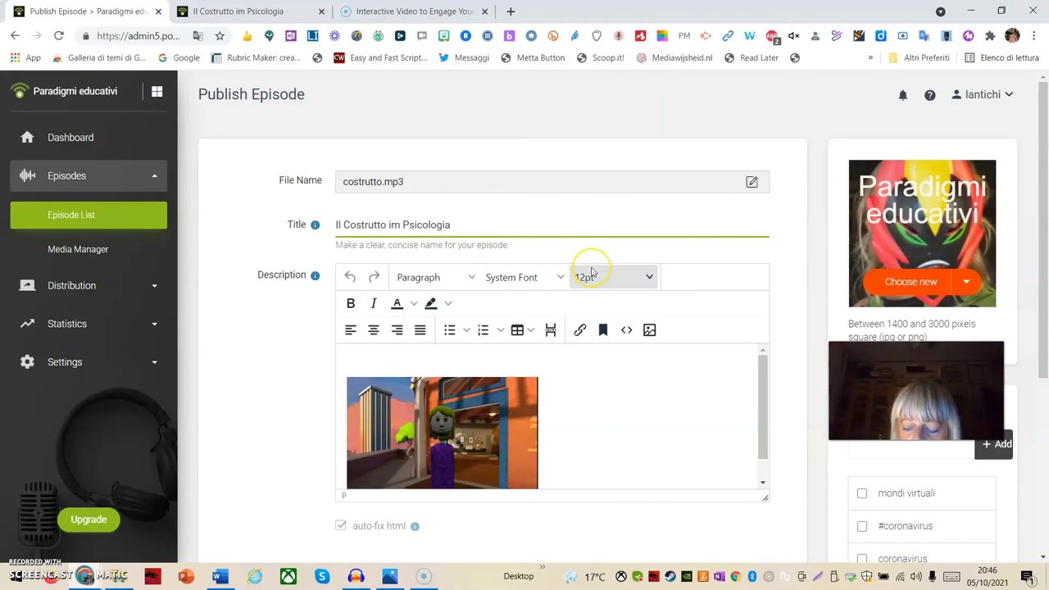
{"action": "key", "text": "BackSpace"}
{"action": "type", "text": "n"}
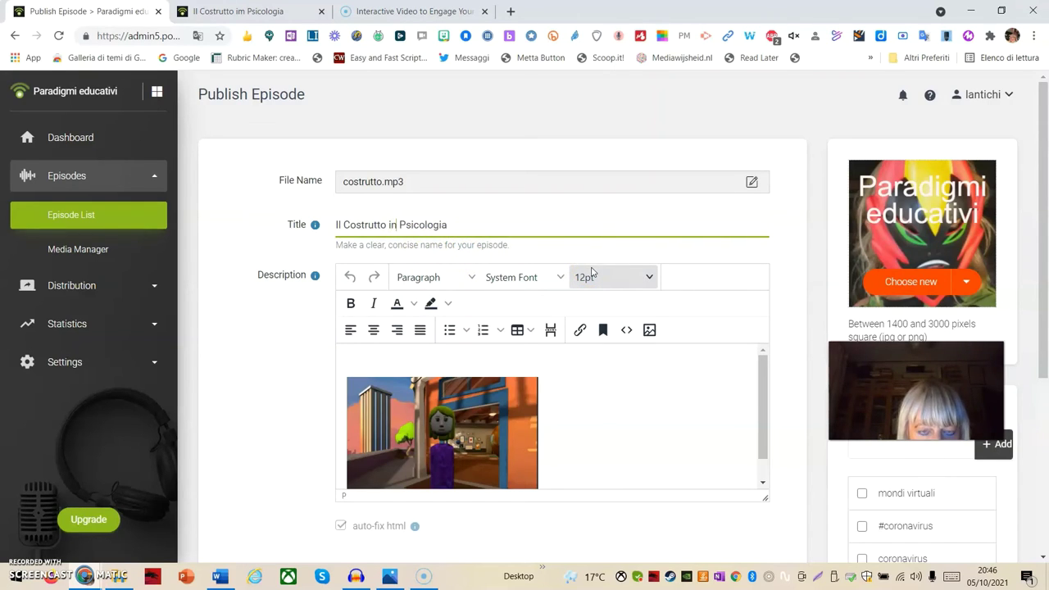
Step: Review the episode's description and additional episode settings, and update the published episode
{"action": "left_click", "coordinate": [645, 393]}
{"action": "scroll", "coordinate": [785, 434], "scroll_direction": "down", "scroll_amount": 3}
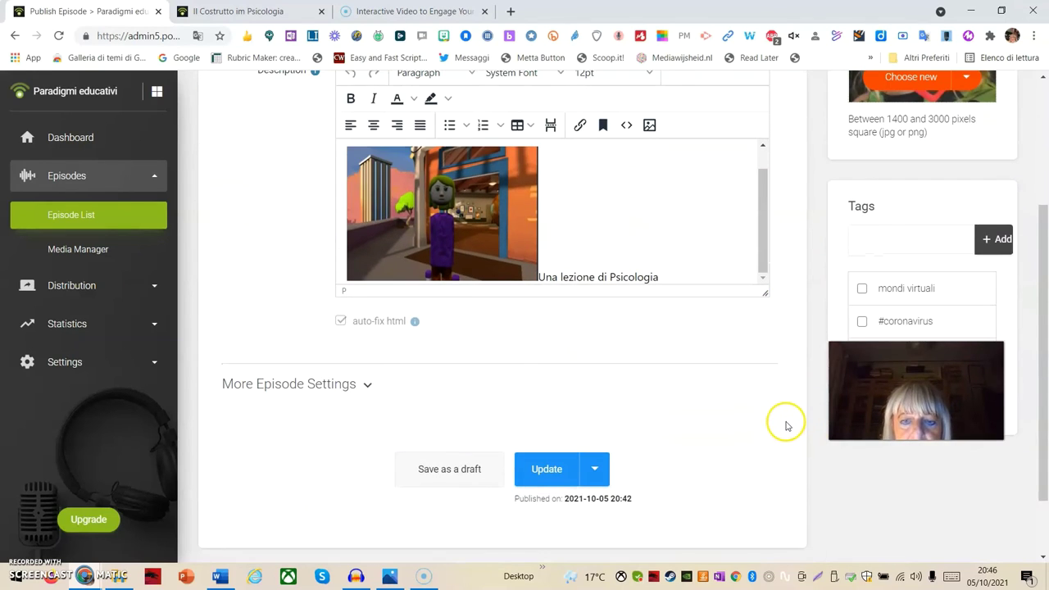
{"action": "left_click", "coordinate": [536, 273]}
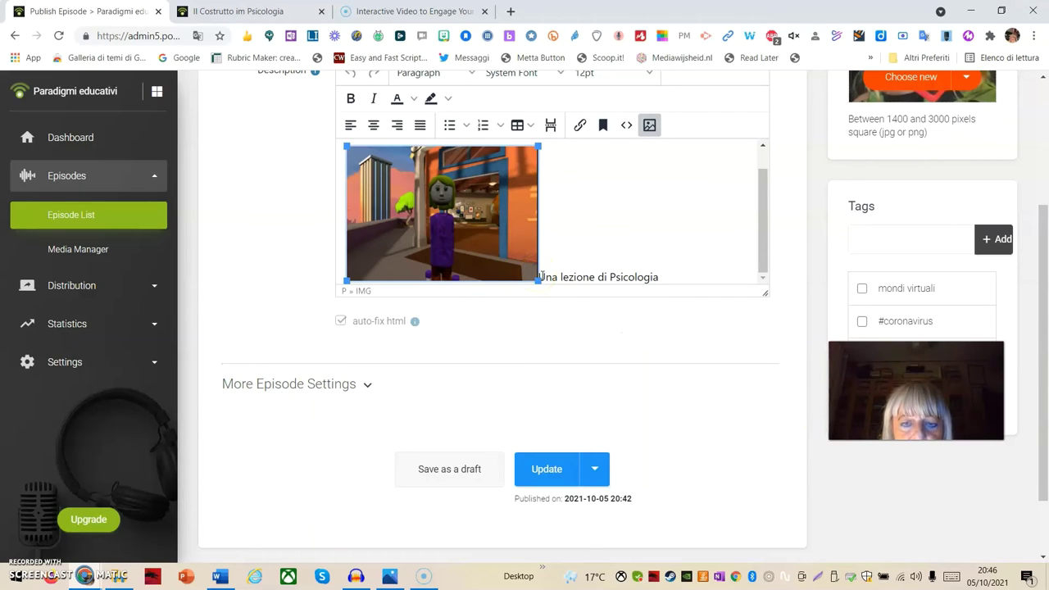
{"action": "scroll", "coordinate": [686, 357], "scroll_direction": "down", "scroll_amount": 1}
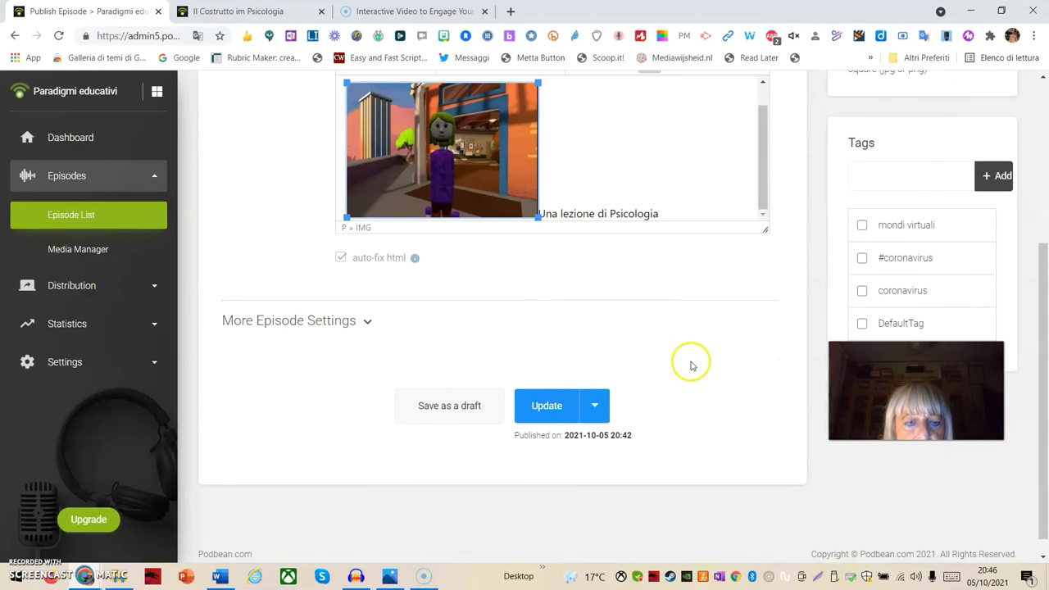
{"action": "left_click", "coordinate": [304, 314]}
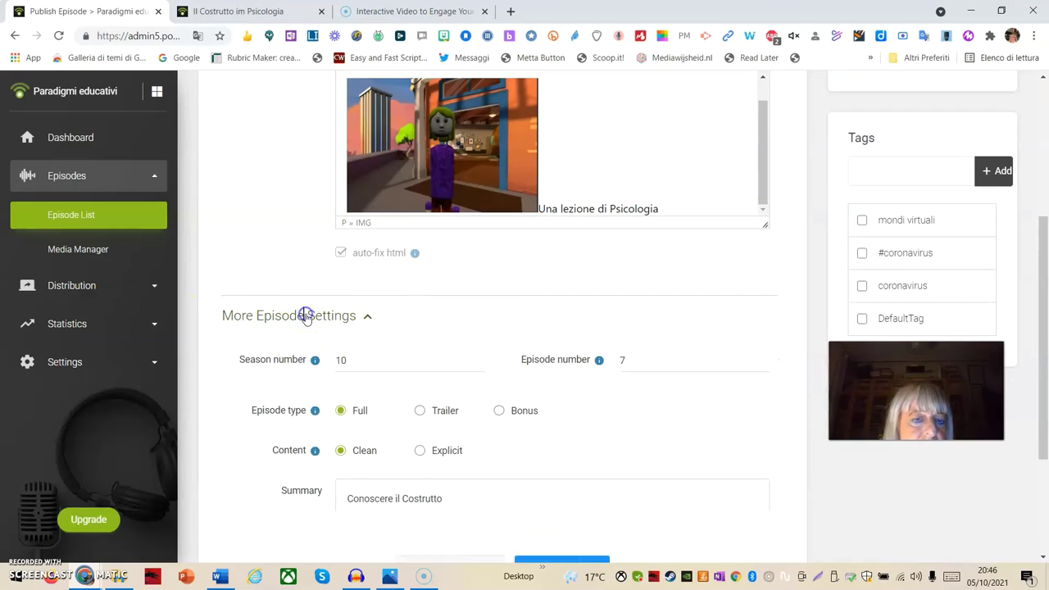
{"action": "scroll", "coordinate": [525, 467], "scroll_direction": "down", "scroll_amount": 4}
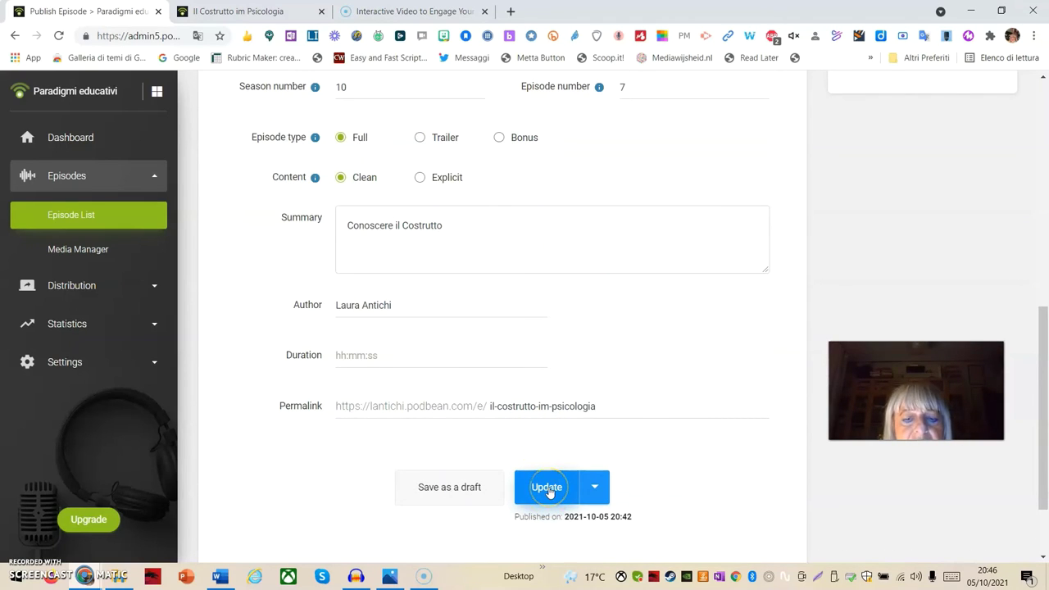
{"action": "left_click", "coordinate": [548, 490]}
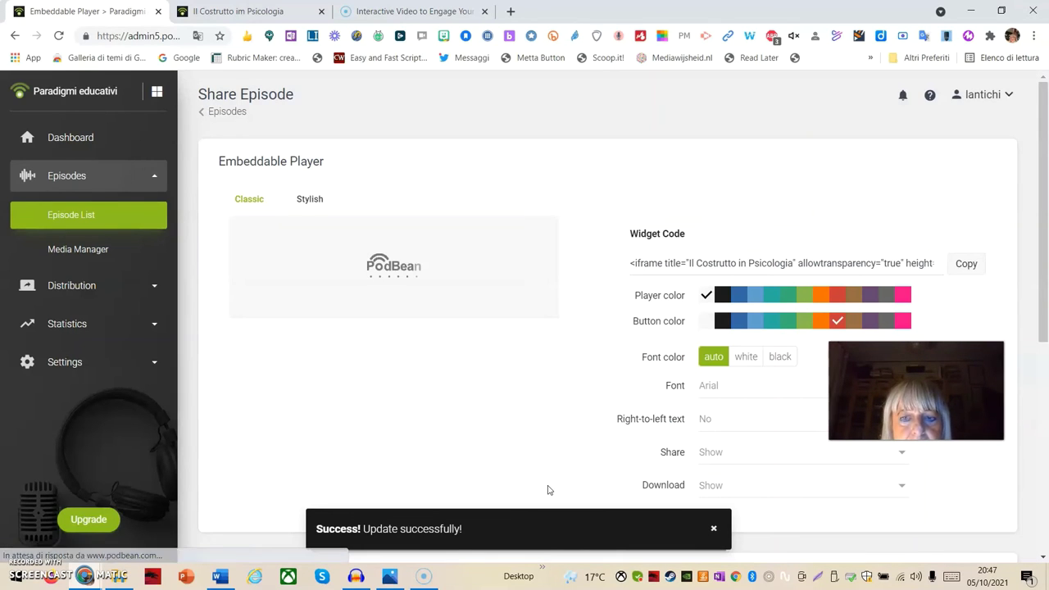
Step: Examine the embeddable player's episode link, podcast apps, download and share controls
{"action": "left_click", "coordinate": [381, 320]}
{"action": "left_click", "coordinate": [377, 321]}
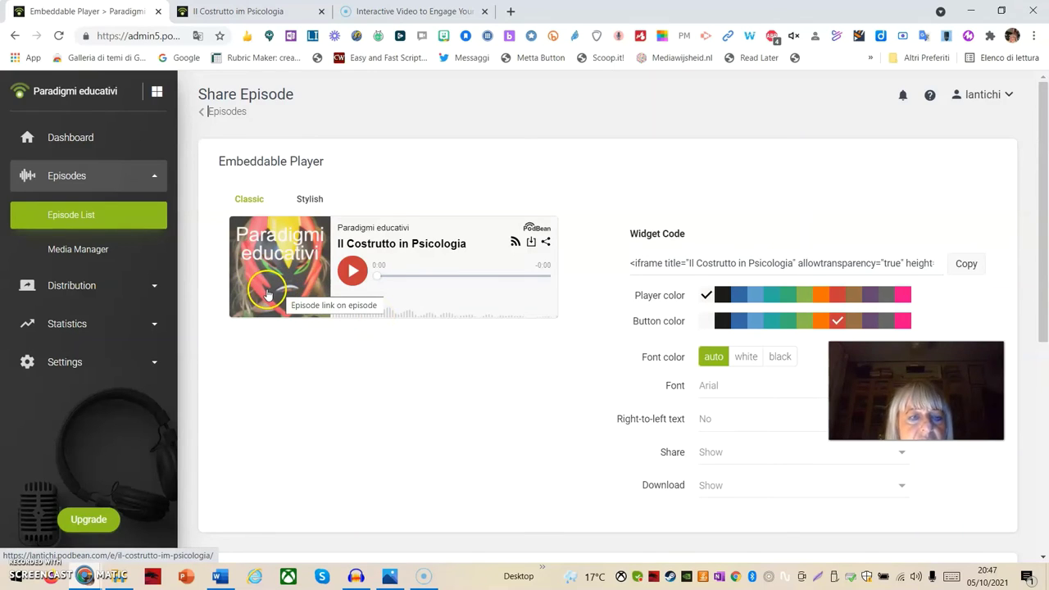
{"action": "left_click", "coordinate": [402, 302]}
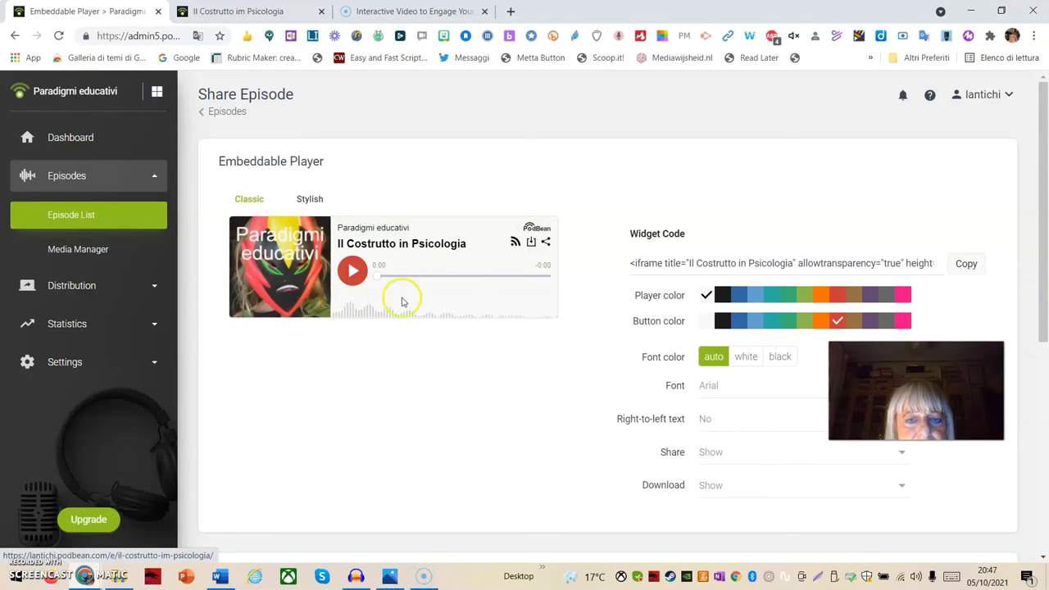
{"action": "left_click", "coordinate": [515, 246]}
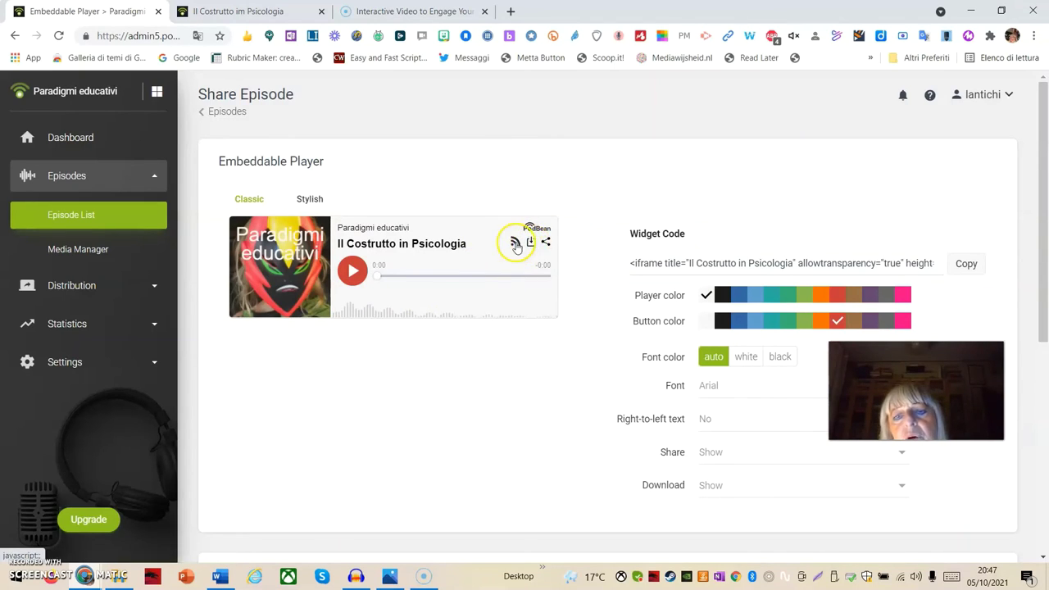
{"action": "left_click", "coordinate": [530, 245]}
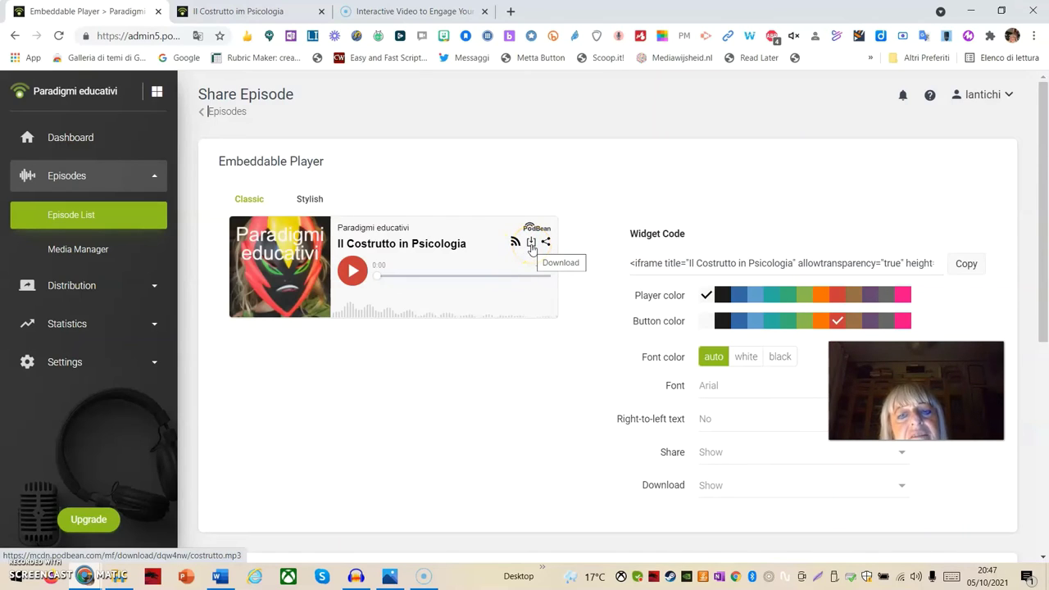
{"action": "left_click", "coordinate": [546, 242]}
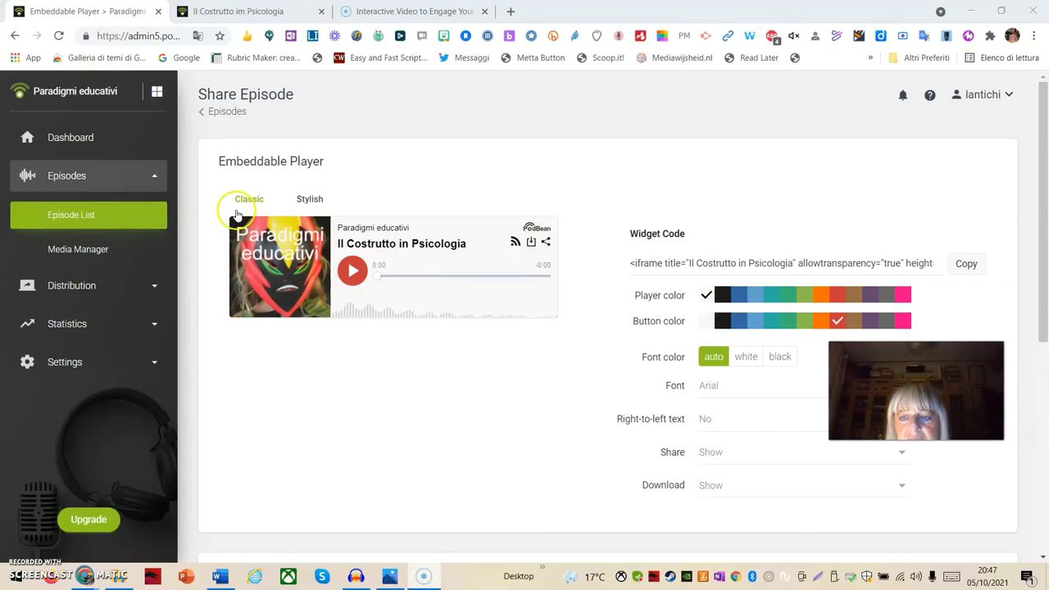
Step: Open the podcast's public site, play the "Il Costrutto in Psicologia" episode briefly and pause it
{"action": "left_click", "coordinate": [86, 92]}
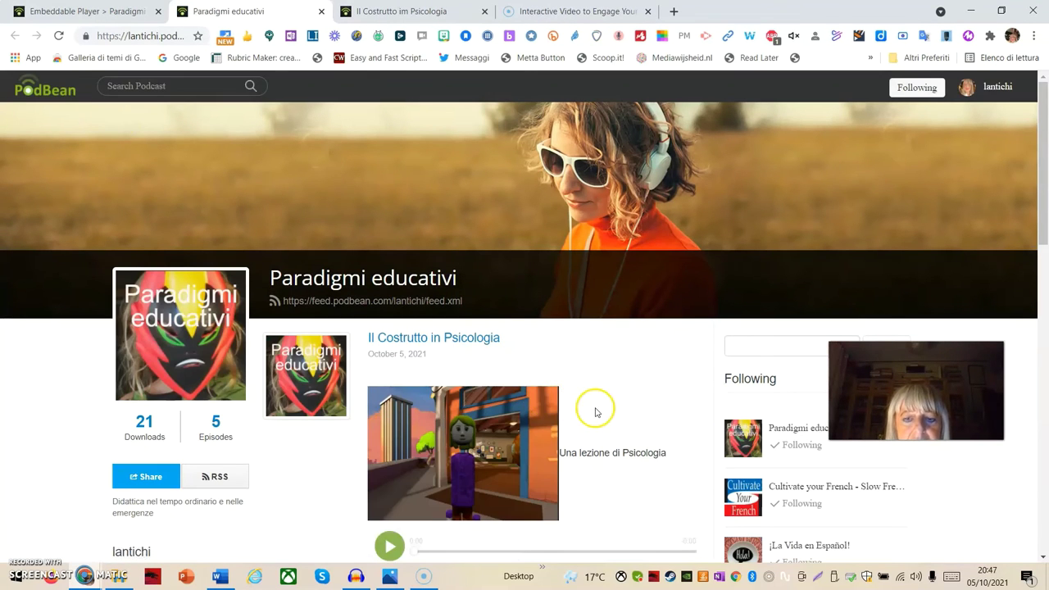
{"action": "scroll", "coordinate": [599, 409], "scroll_direction": "down", "scroll_amount": 3}
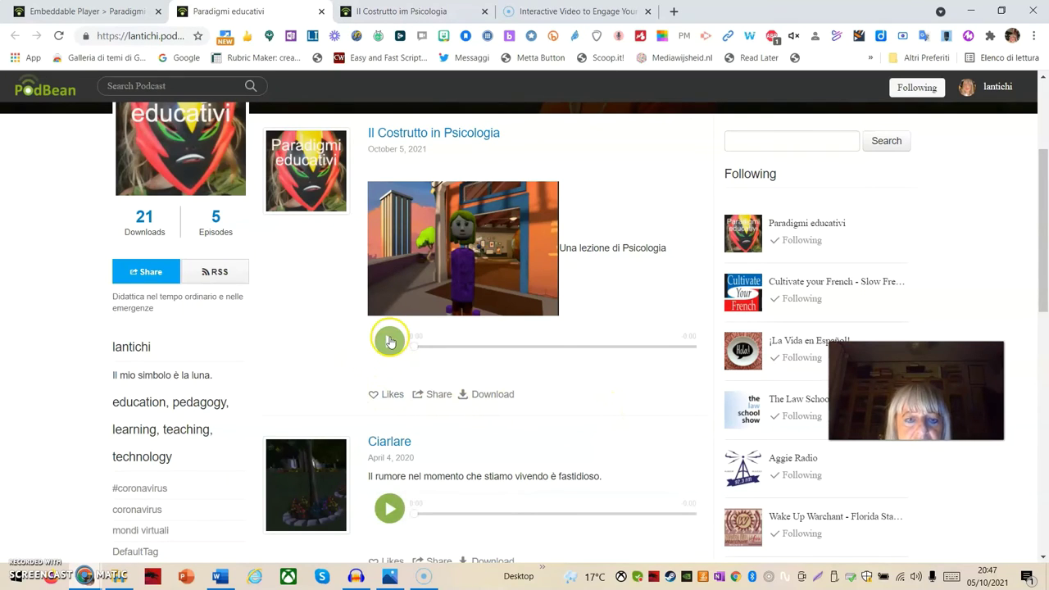
{"action": "left_click", "coordinate": [389, 343]}
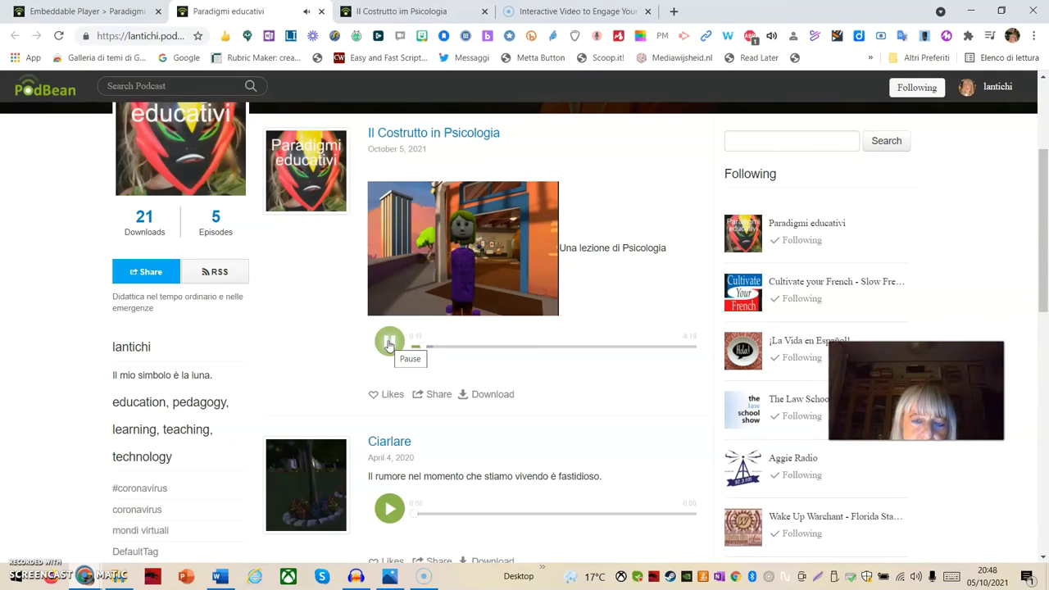
{"action": "left_click", "coordinate": [389, 342]}
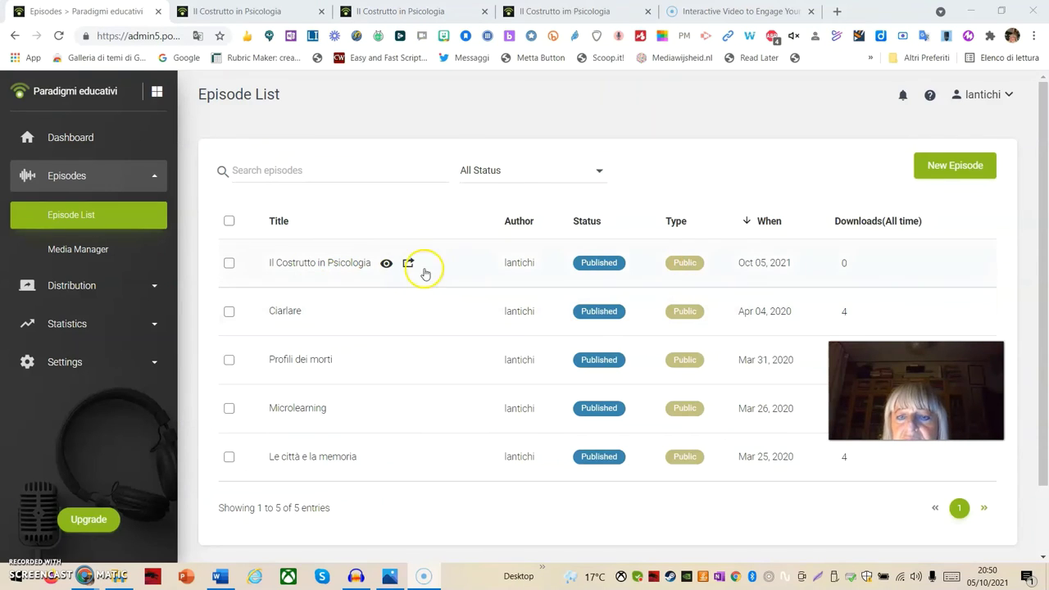
Step: Open the "Il Costrutto in Psicologia" episode for editing and choose cuore_002.png from the febbraio2019 folder as its cover image
{"action": "left_click", "coordinate": [516, 263]}
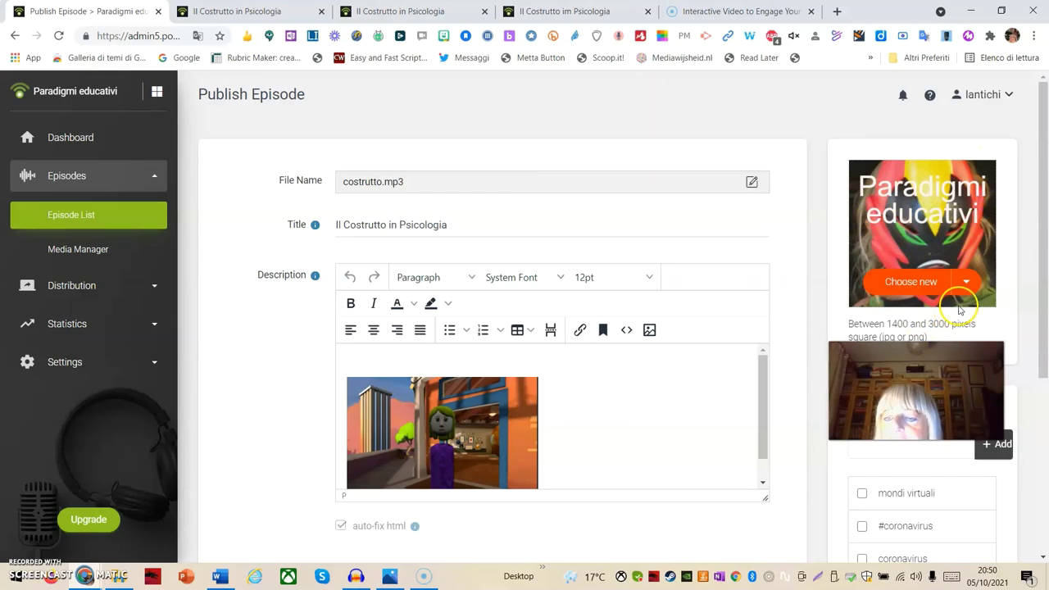
{"action": "left_click", "coordinate": [901, 298]}
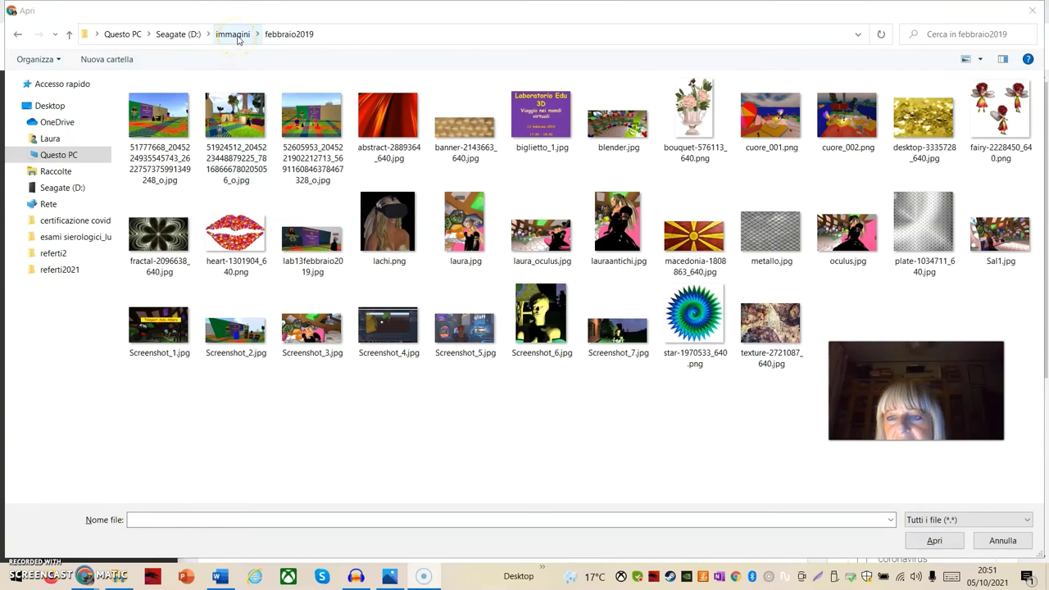
{"action": "left_click", "coordinate": [844, 124]}
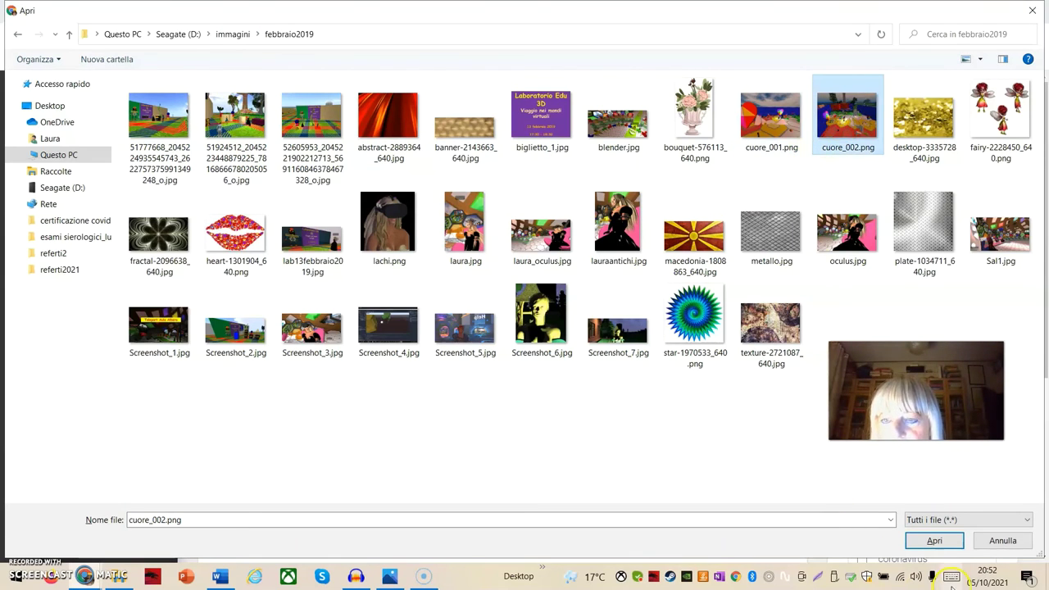
{"action": "left_click", "coordinate": [939, 541]}
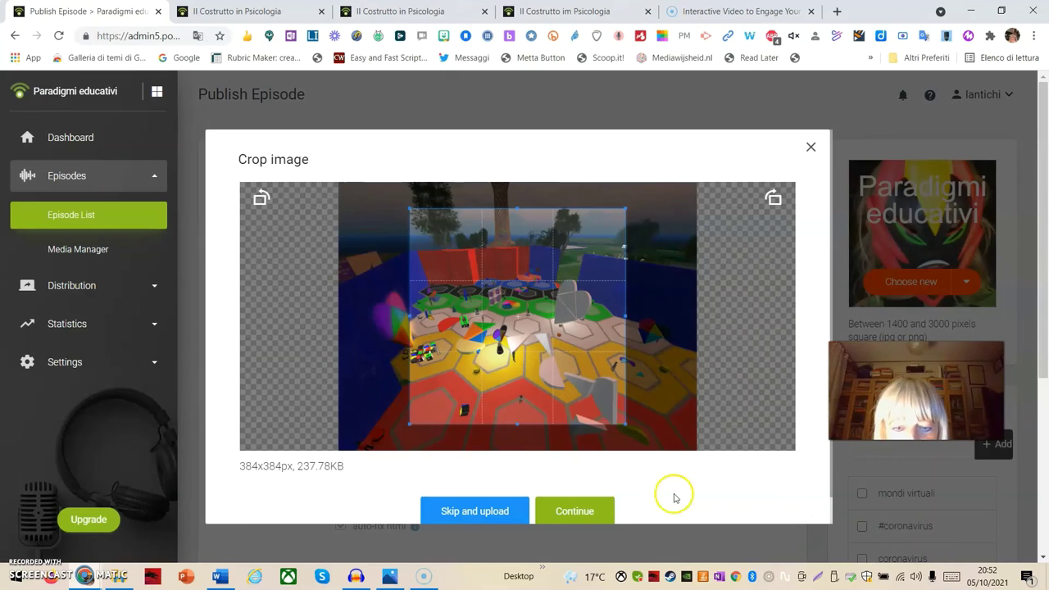
Step: Shrink the cover picture within the crop frame, enlarge the crop area to 451x451 px and continue to the text settings
{"action": "scroll", "coordinate": [551, 400], "scroll_direction": "down", "scroll_amount": 1}
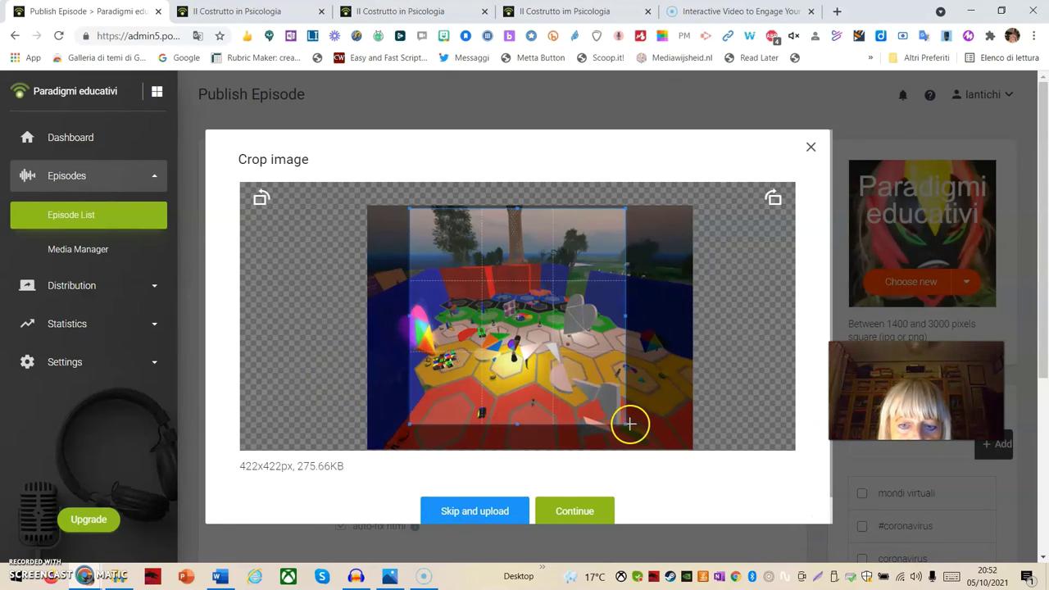
{"action": "left_click_drag", "start_coordinate": [626, 425], "coordinate": [641, 457]}
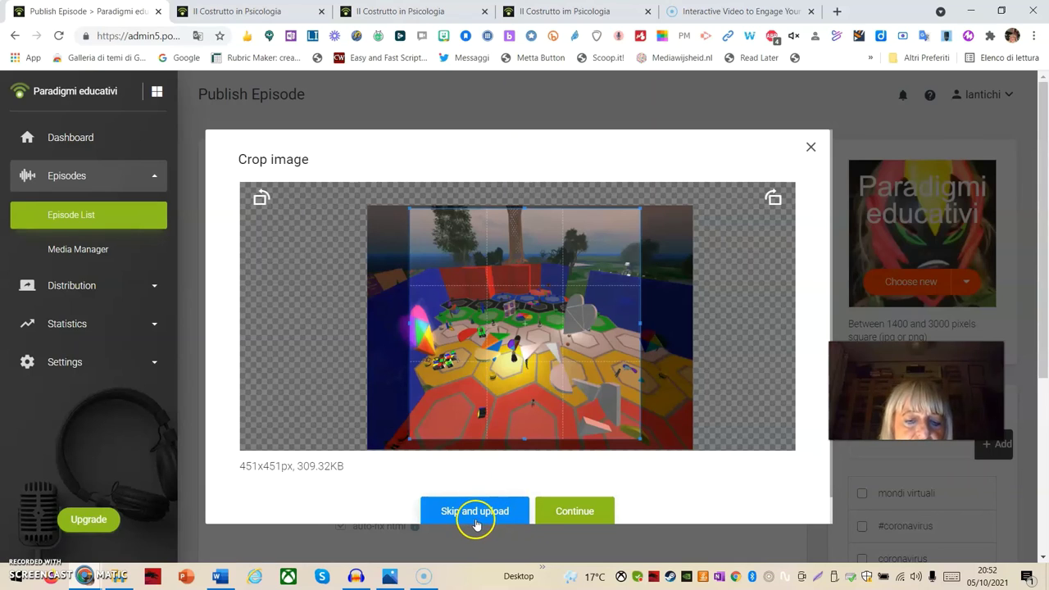
{"action": "left_click", "coordinate": [584, 515]}
Step: Center the title text horizontally on the cover image and apply the new cover
{"action": "left_click", "coordinate": [554, 248]}
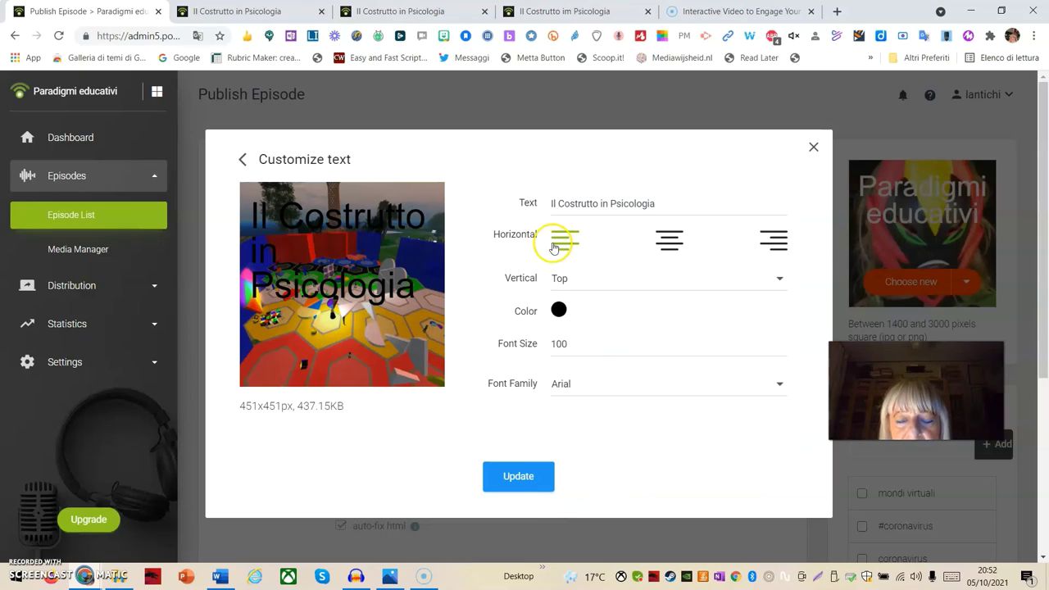
{"action": "left_click", "coordinate": [671, 242]}
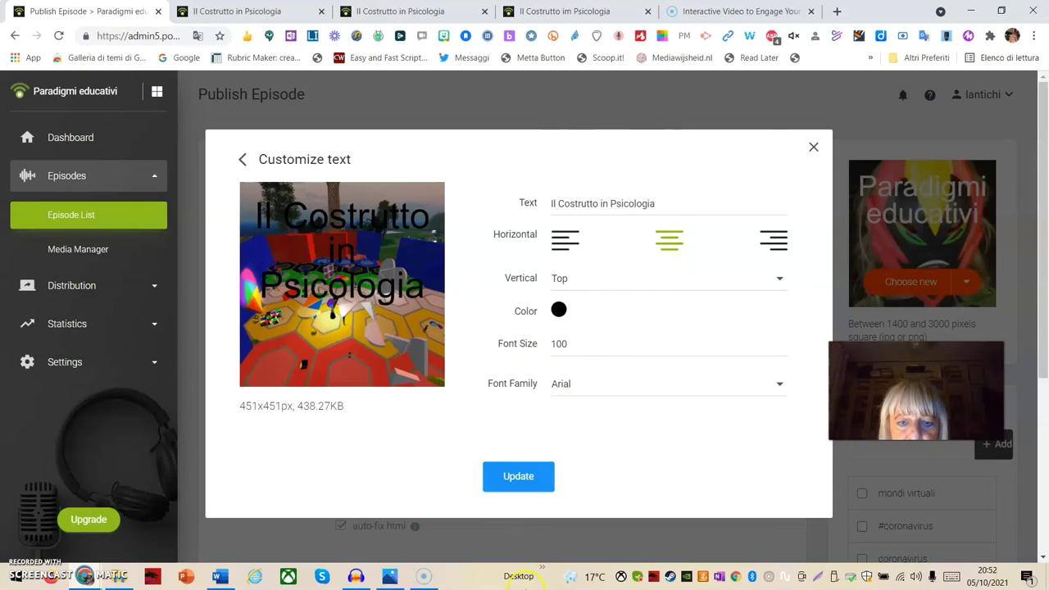
{"action": "left_click", "coordinate": [526, 478]}
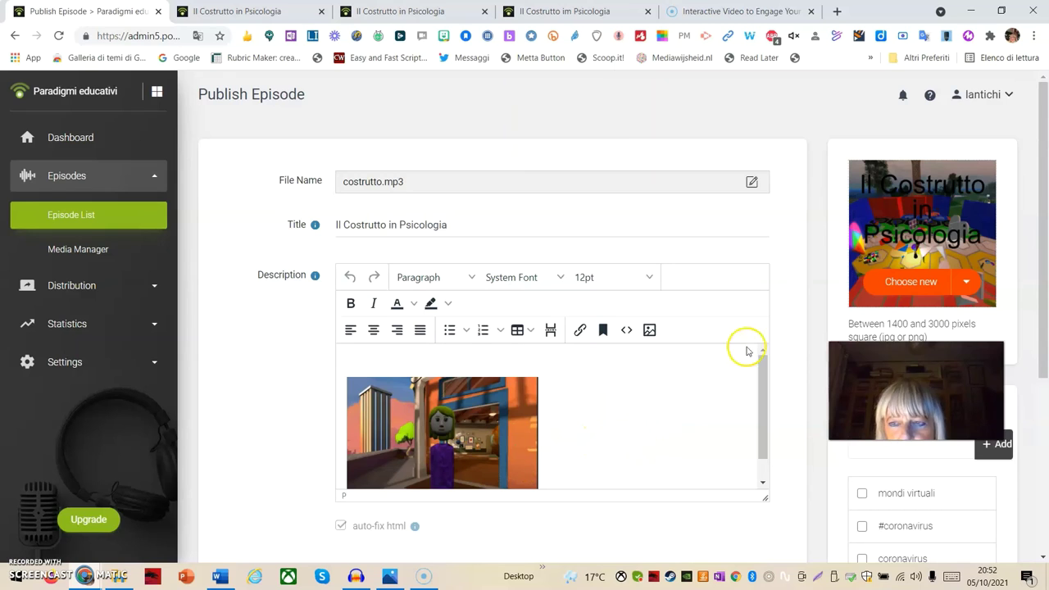
{"action": "left_click", "coordinate": [920, 283]}
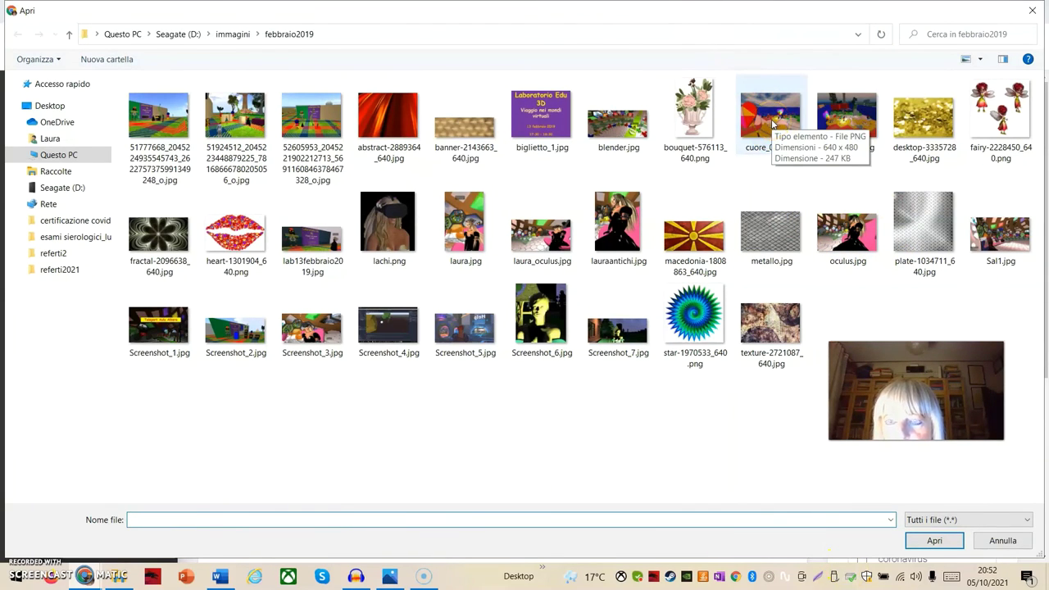
{"action": "left_click", "coordinate": [947, 510]}
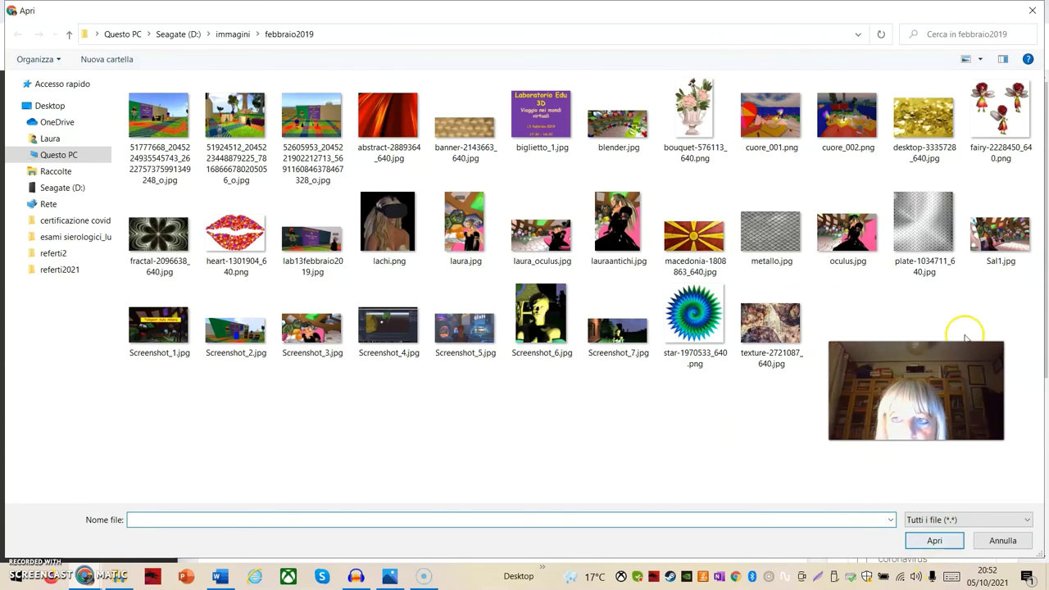
{"action": "left_click", "coordinate": [1032, 11]}
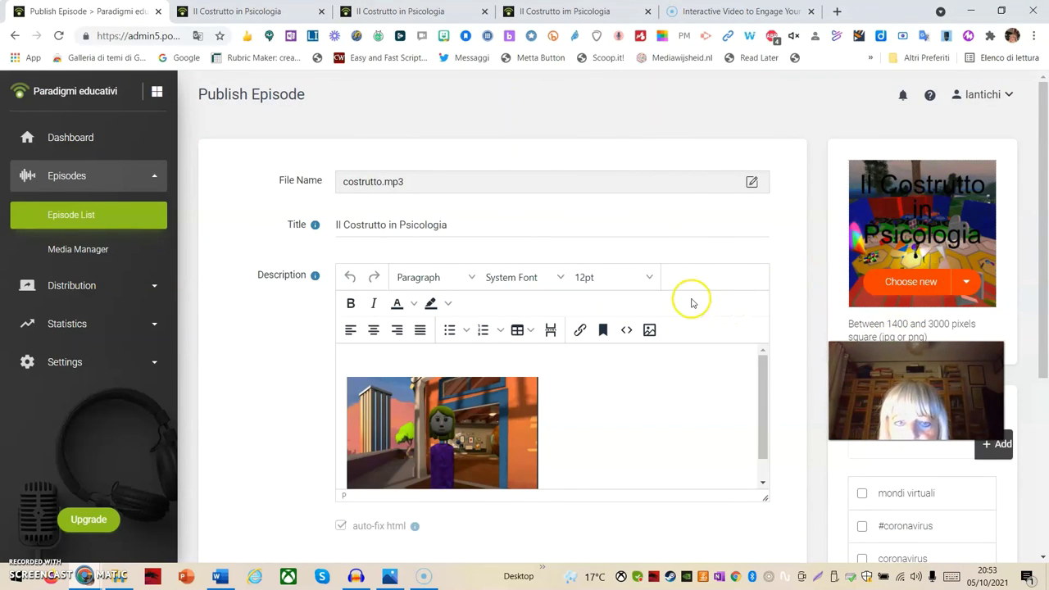
Step: Add "Una lezione di Psicologia" after the picture in the episode description and publish the updated episode
{"action": "type", "text": "Una lezione di Psicologia"}
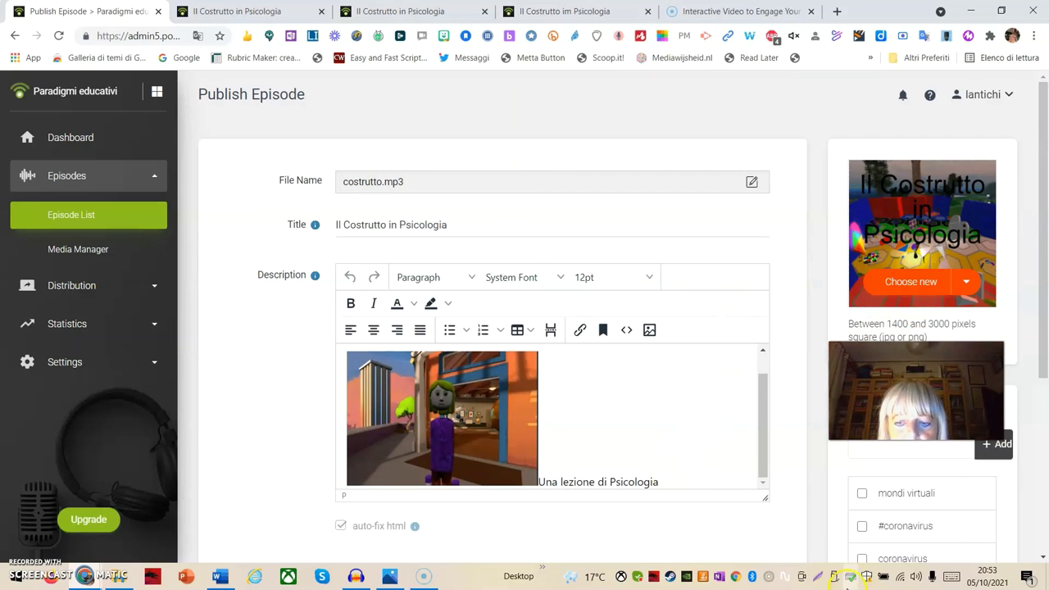
{"action": "scroll", "coordinate": [1011, 316], "scroll_direction": "down", "scroll_amount": 4}
{"action": "left_click", "coordinate": [546, 385]}
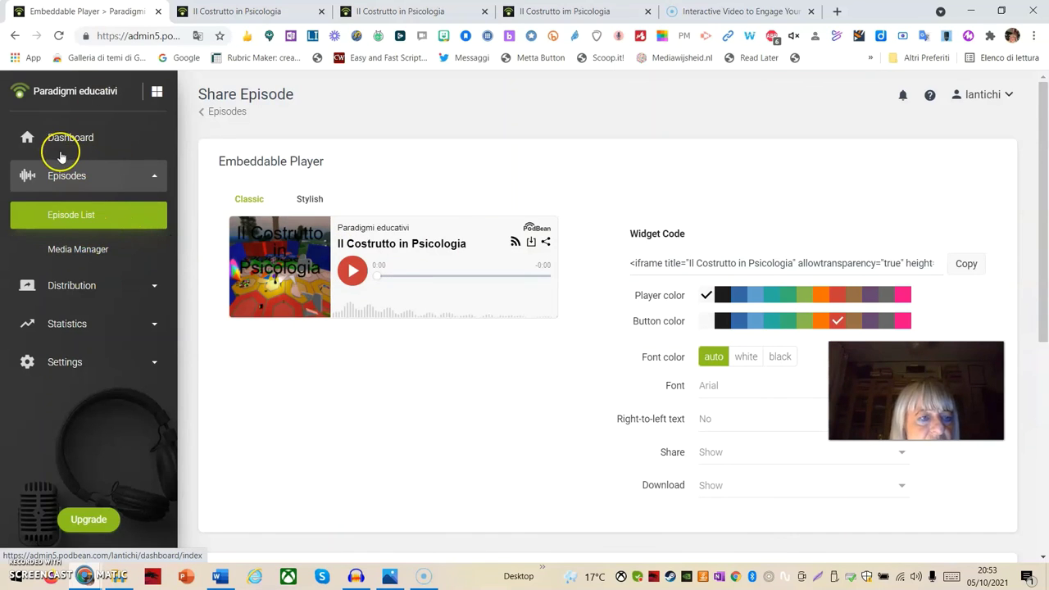
Step: Open the Paradigmi educativi public site, play the updated "Il Costrutto in Psicologia" episode and pause it
{"action": "left_click", "coordinate": [72, 93]}
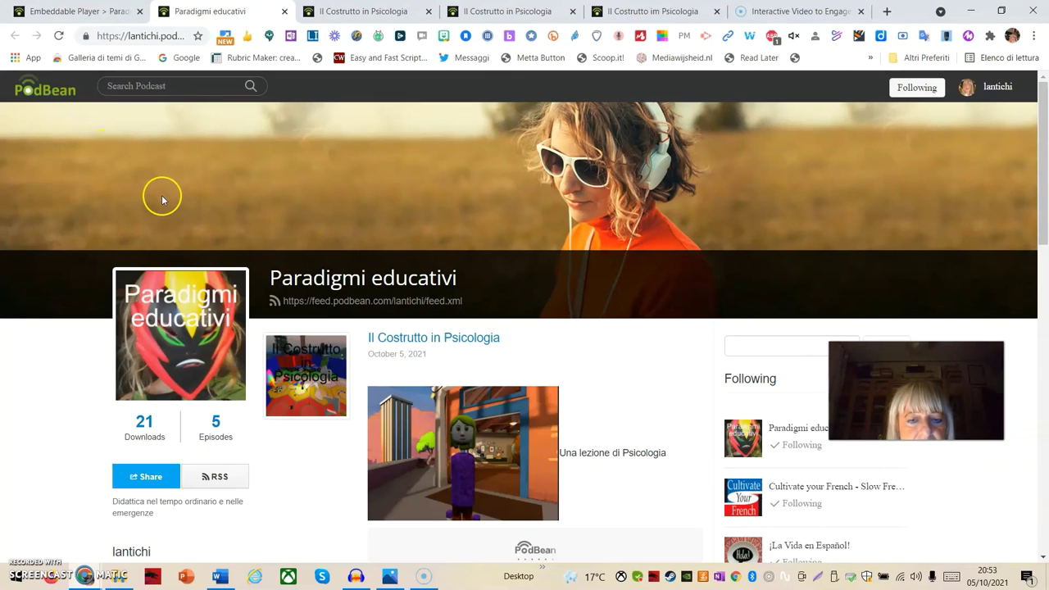
{"action": "scroll", "coordinate": [328, 409], "scroll_direction": "down", "scroll_amount": 2}
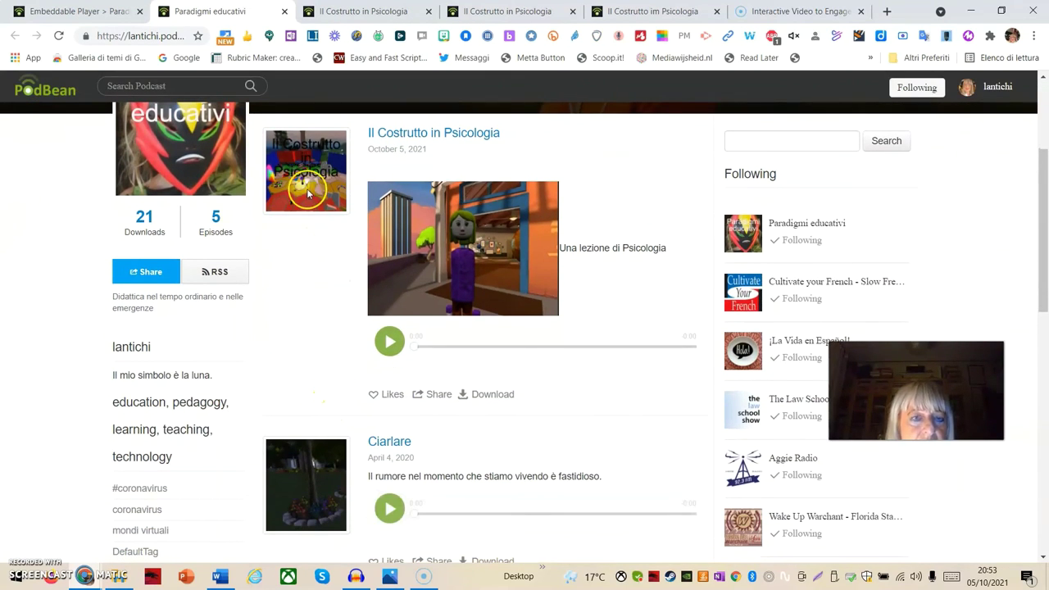
{"action": "left_click", "coordinate": [388, 343]}
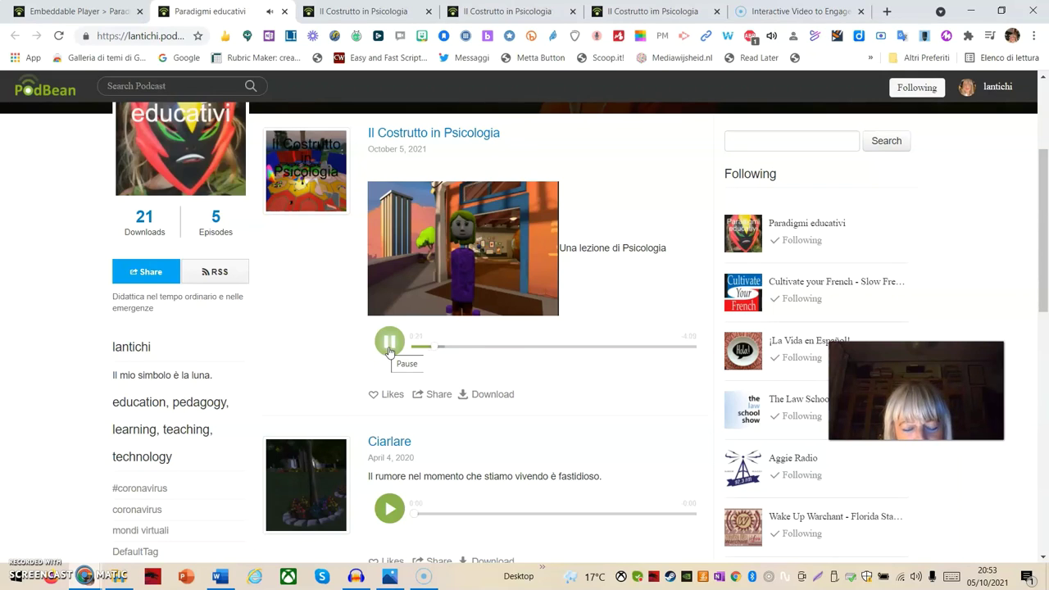
{"action": "left_click", "coordinate": [389, 344]}
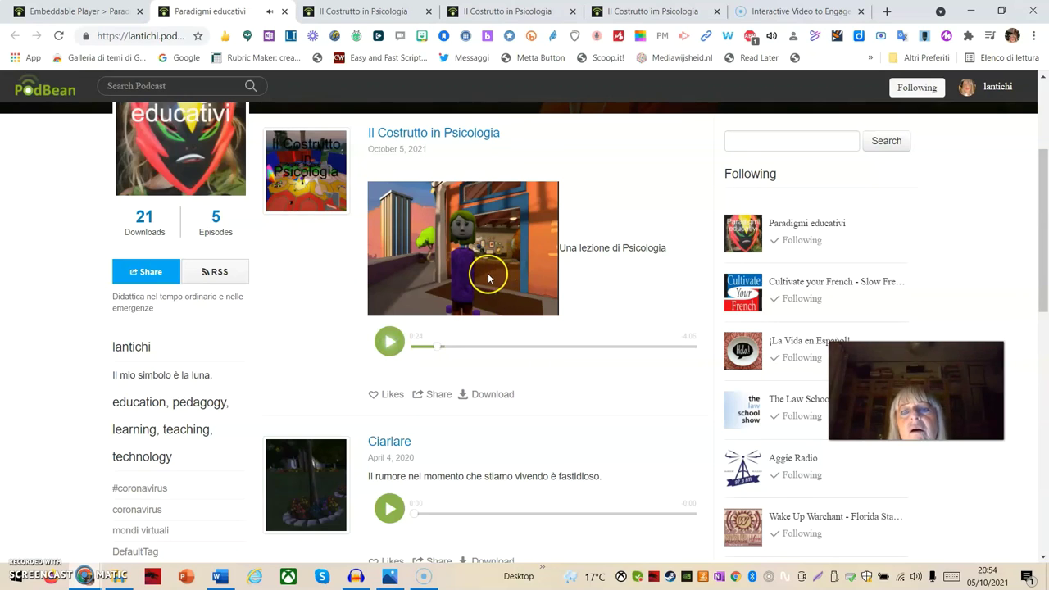
Step: Look through the public podcast page's episode list and return to the header and the "Il Costrutto in Psicologia" episode
{"action": "scroll", "coordinate": [488, 279], "scroll_direction": "up", "scroll_amount": 2}
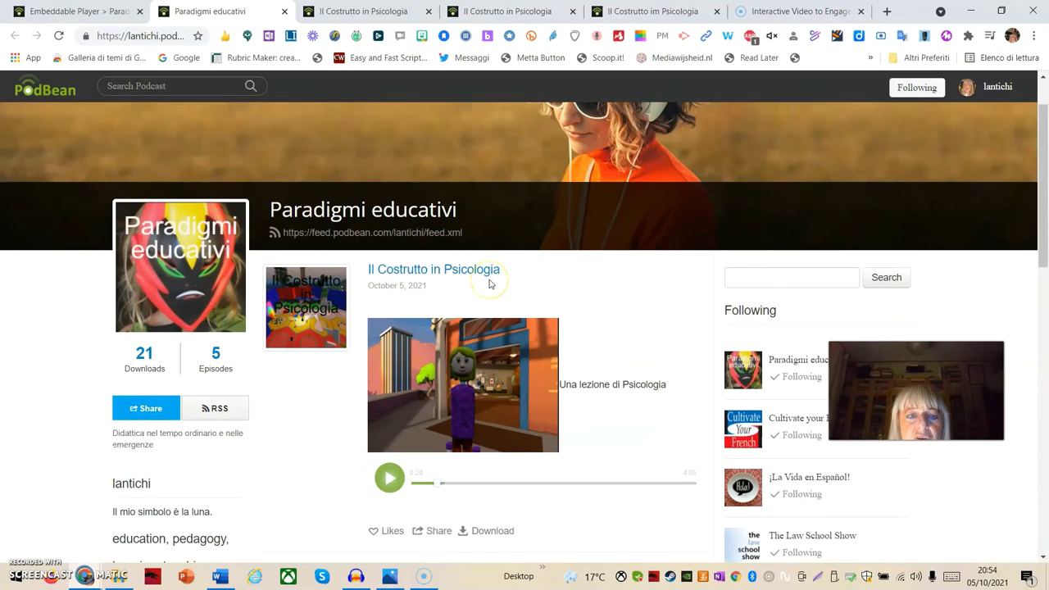
{"action": "scroll", "coordinate": [490, 283], "scroll_direction": "down", "scroll_amount": 1}
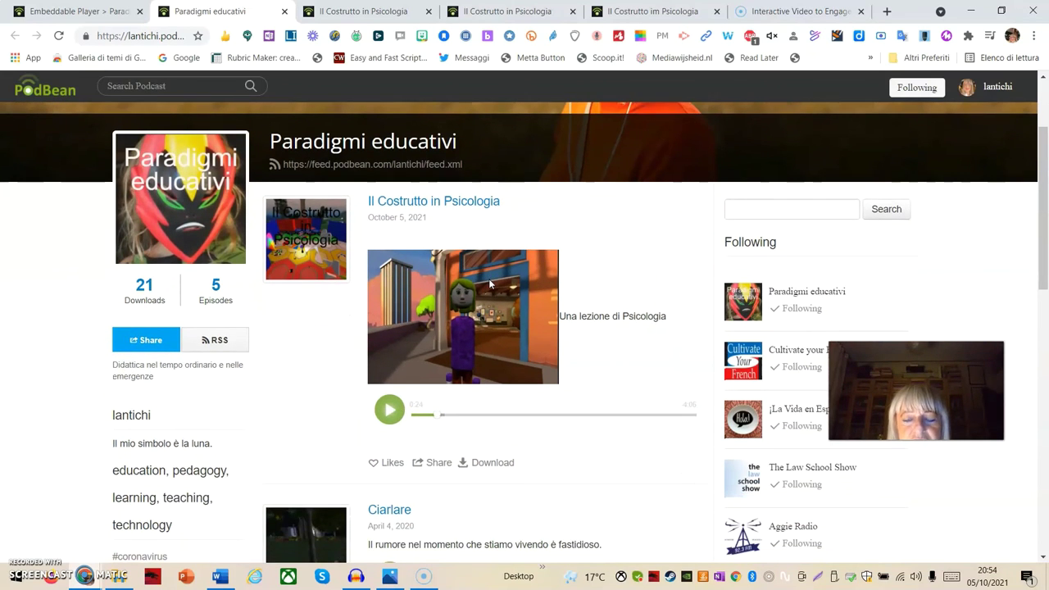
{"action": "scroll", "coordinate": [489, 279], "scroll_direction": "down", "scroll_amount": 1}
{"action": "scroll", "coordinate": [488, 279], "scroll_direction": "up", "scroll_amount": 1}
{"action": "scroll", "coordinate": [489, 281], "scroll_direction": "down", "scroll_amount": 5}
{"action": "scroll", "coordinate": [486, 298], "scroll_direction": "down", "scroll_amount": 6}
{"action": "scroll", "coordinate": [486, 298], "scroll_direction": "up", "scroll_amount": 9}
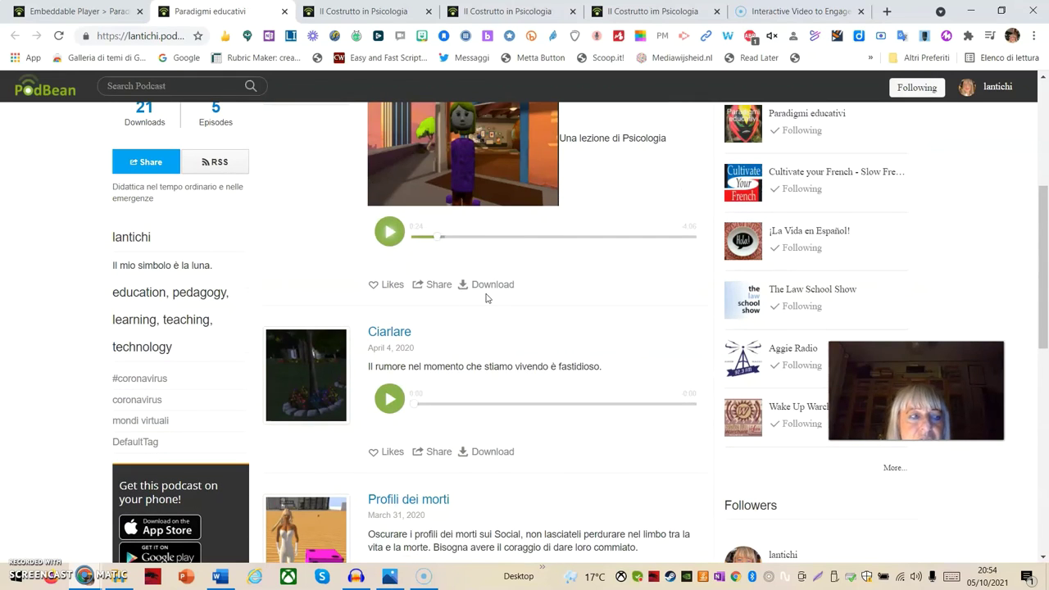
{"action": "scroll", "coordinate": [486, 300], "scroll_direction": "up", "scroll_amount": 2}
{"action": "scroll", "coordinate": [485, 302], "scroll_direction": "down", "scroll_amount": 4}
{"action": "scroll", "coordinate": [485, 306], "scroll_direction": "up", "scroll_amount": 5}
{"action": "left_click", "coordinate": [498, 303]}
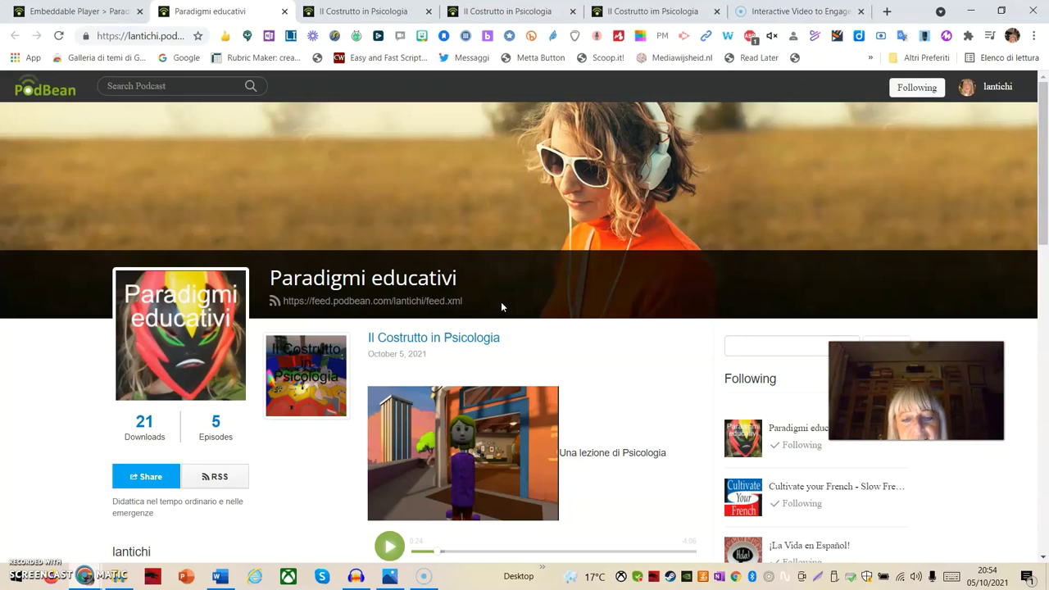
{"action": "left_click", "coordinate": [502, 333]}
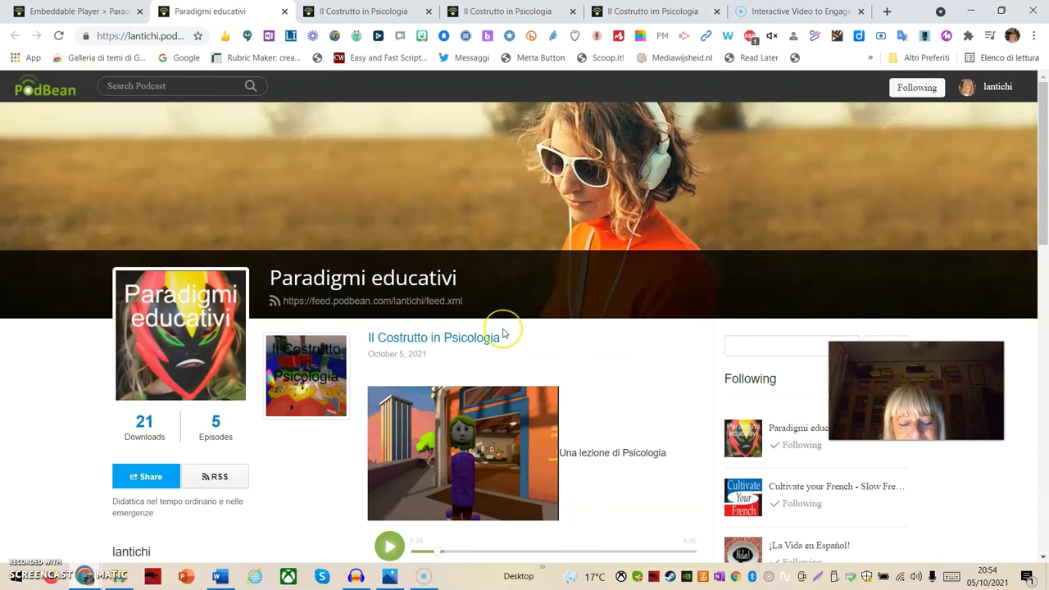